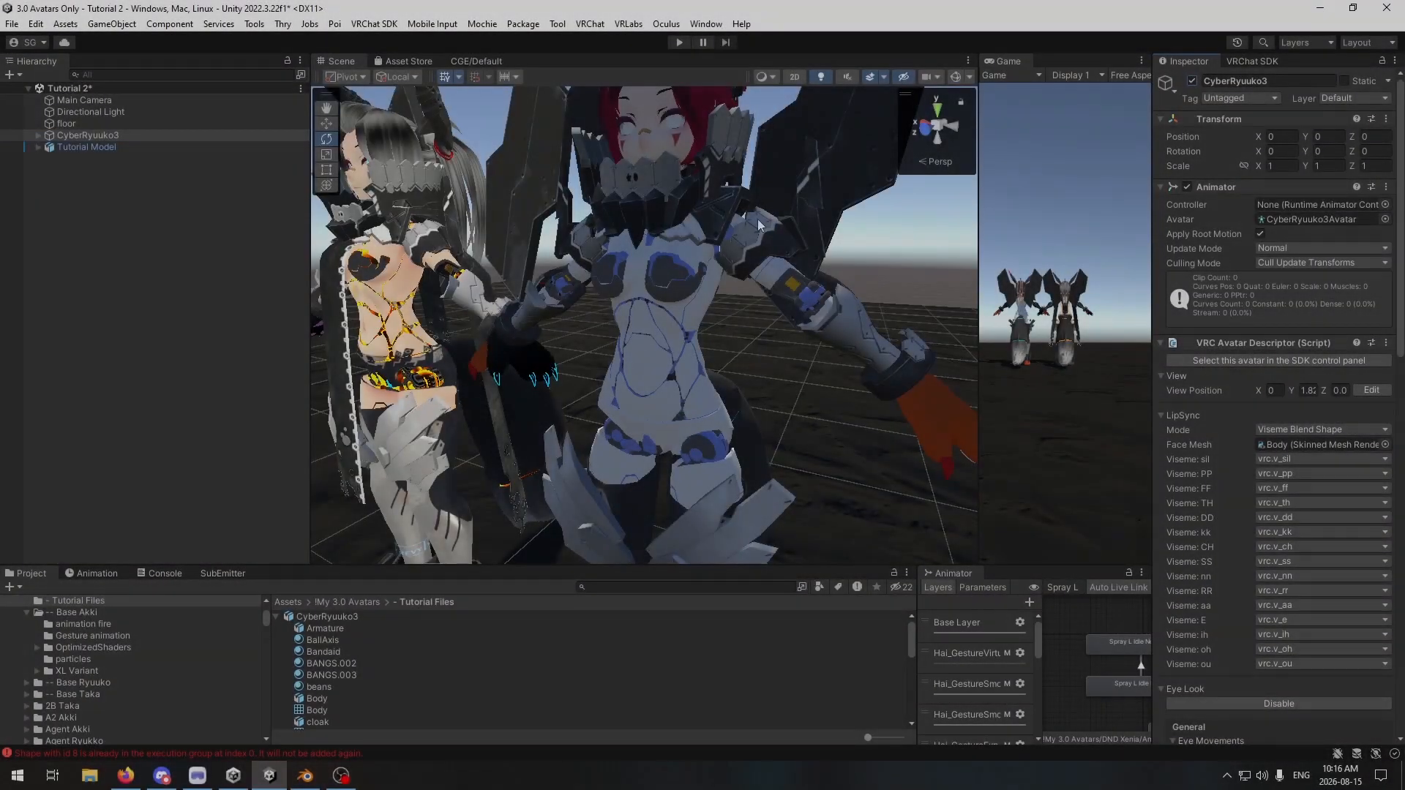
Step: Deactivate the cloak object of the CyberRyuuko3 avatar and start Play mode
right_drag(732, 231, 703, 229)
key(w)
key(a)
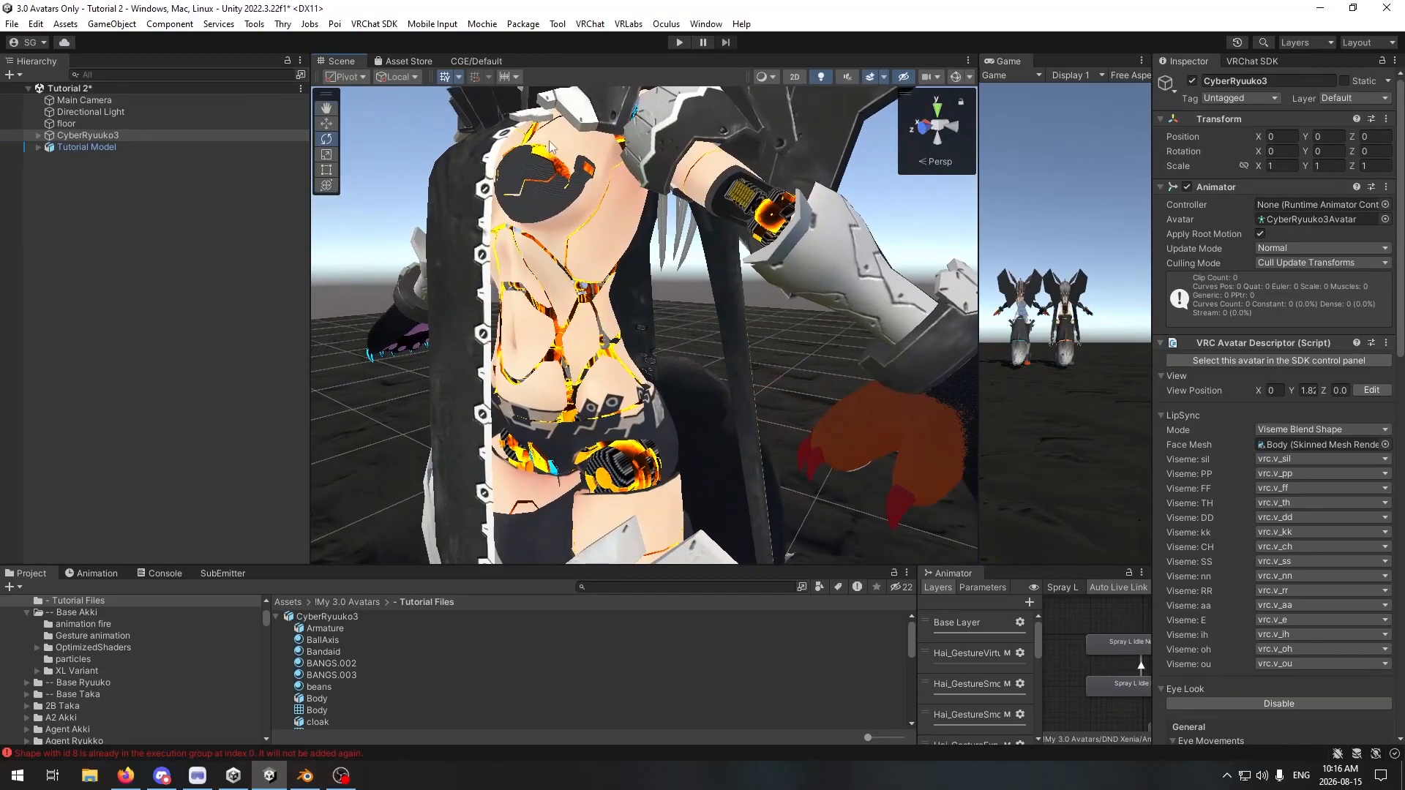
click(39, 136)
scroll(104, 441, down, 1)
click(146, 429)
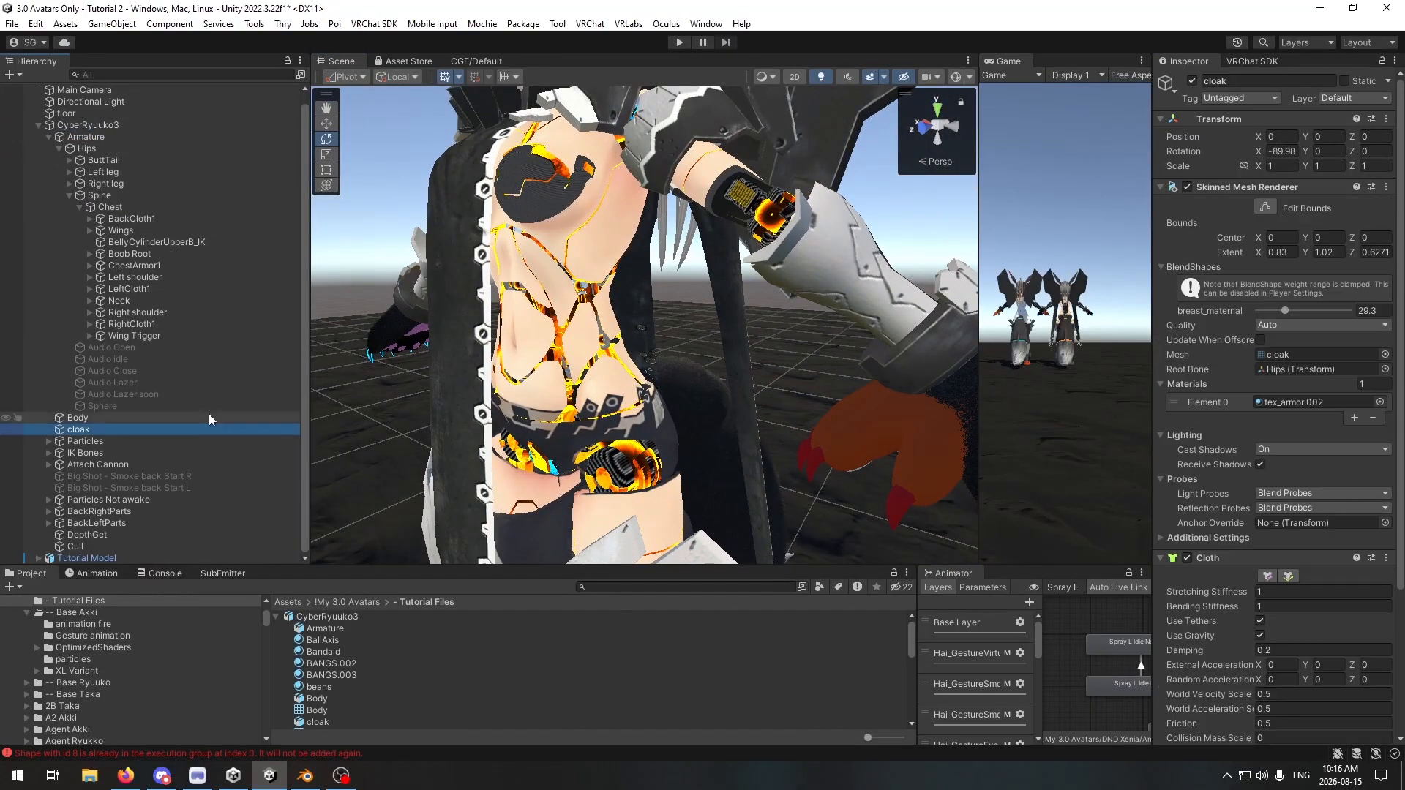
click(1192, 80)
click(679, 42)
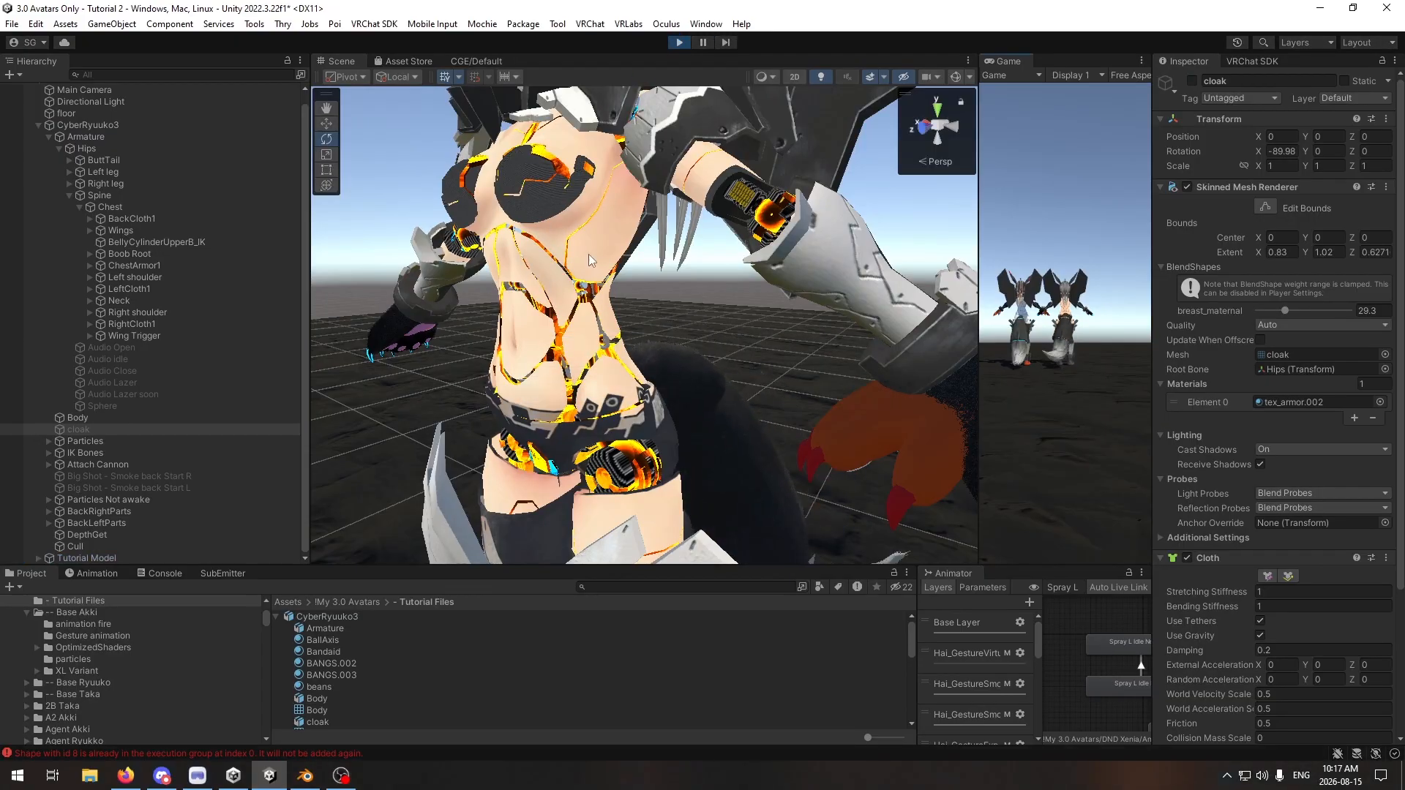
Step: Test the torso mechanics by rotating the Chest bone and checking the Spine bone of the running avatar
right_drag(586, 256, 562, 250)
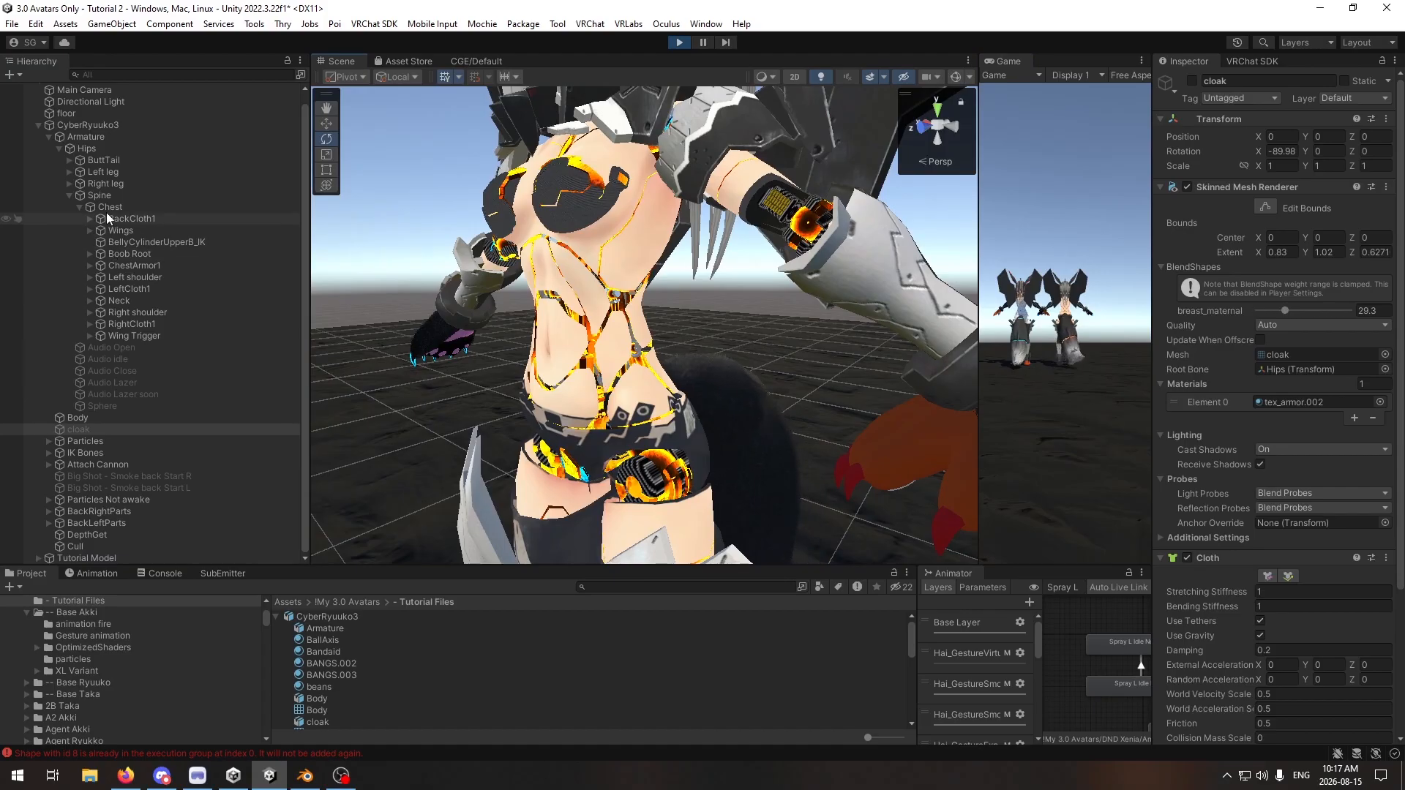
click(107, 210)
alt+drag(580, 286, 625, 283)
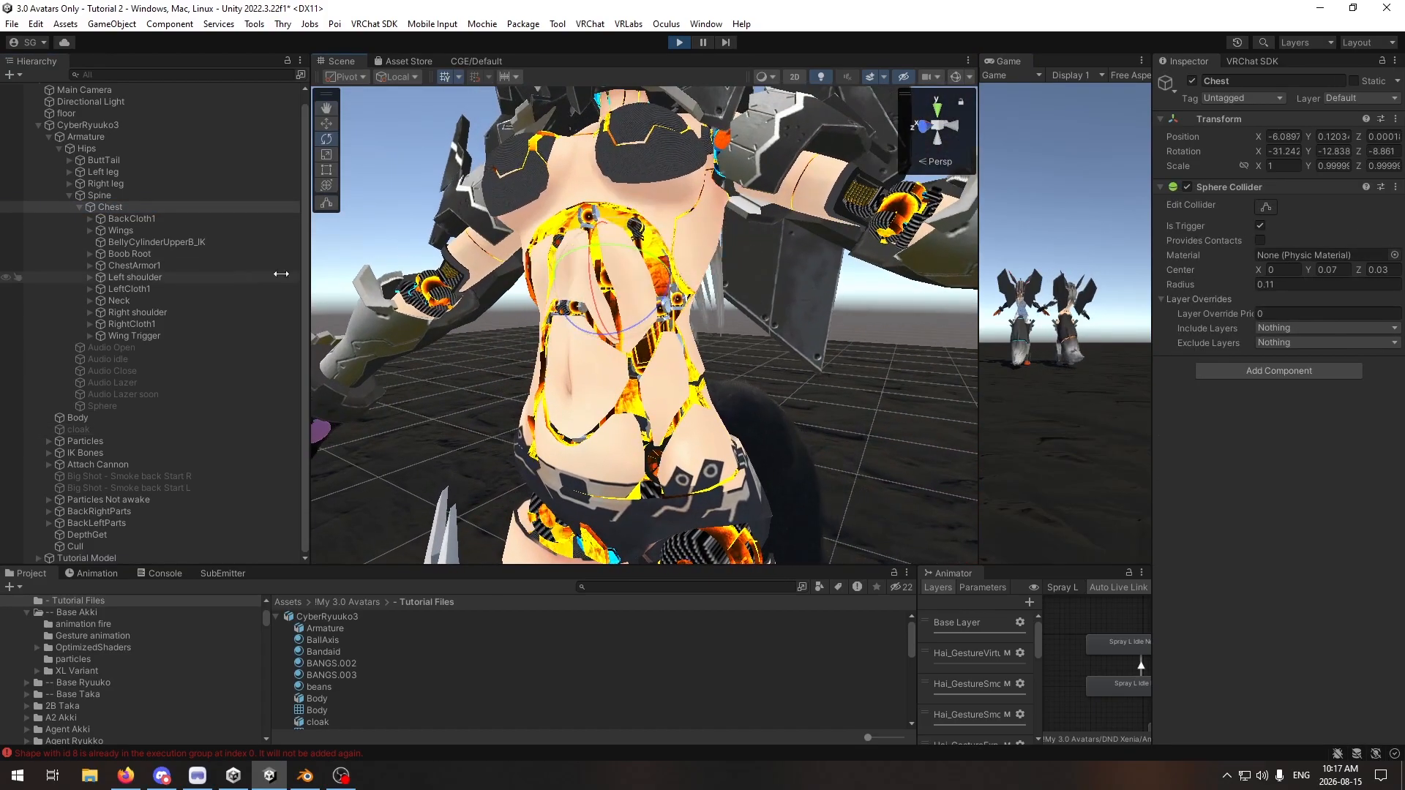
click(99, 195)
mouse_move(621, 344)
mouse_down()
mouse_move(629, 366)
mouse_move(613, 357)
mouse_move(618, 333)
mouse_up()
right_drag(618, 333, 687, 333)
key(w)
Step: Rotate the Chest bone further to inspect how the exposed waist cylinders follow the bend
click(169, 209)
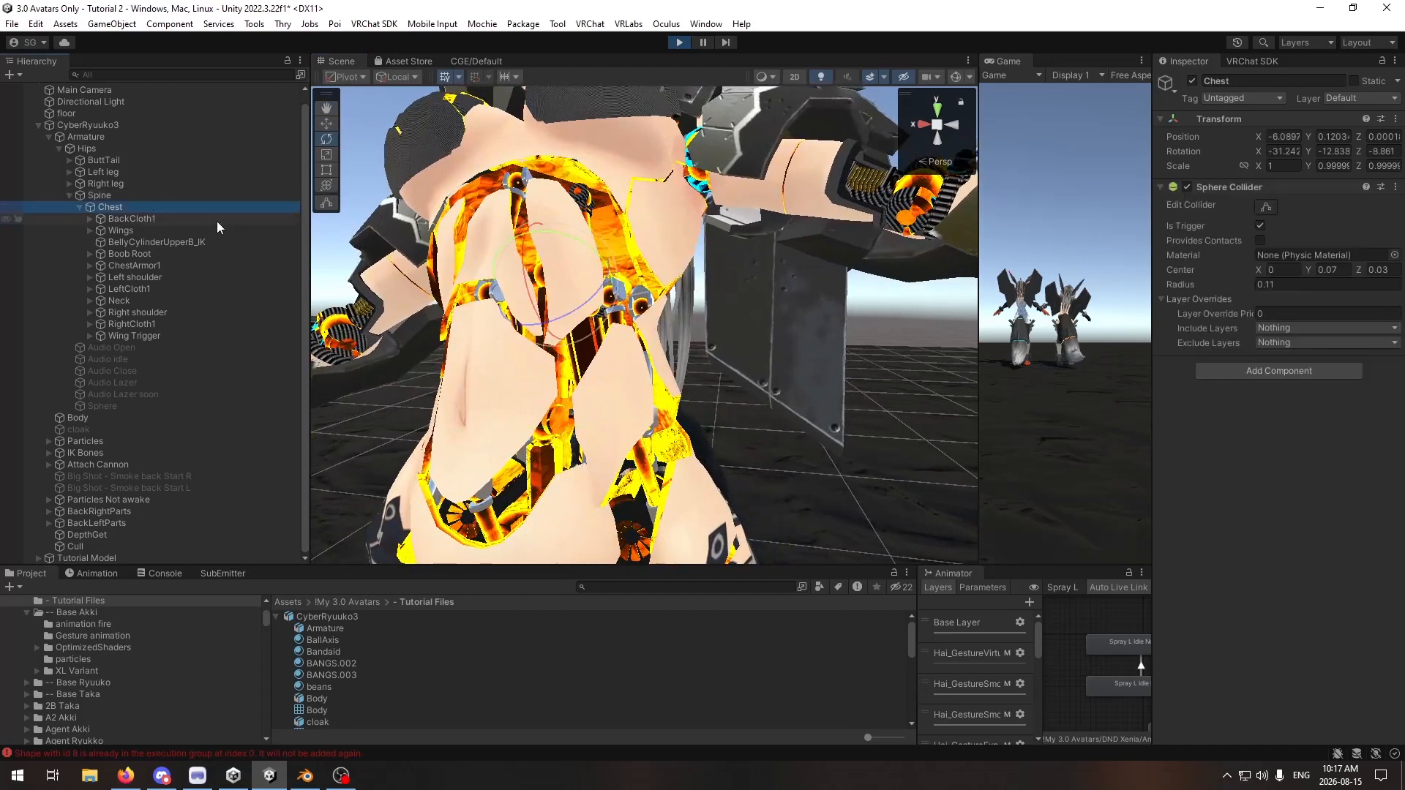
drag(611, 291, 554, 285)
alt+drag(555, 285, 472, 308)
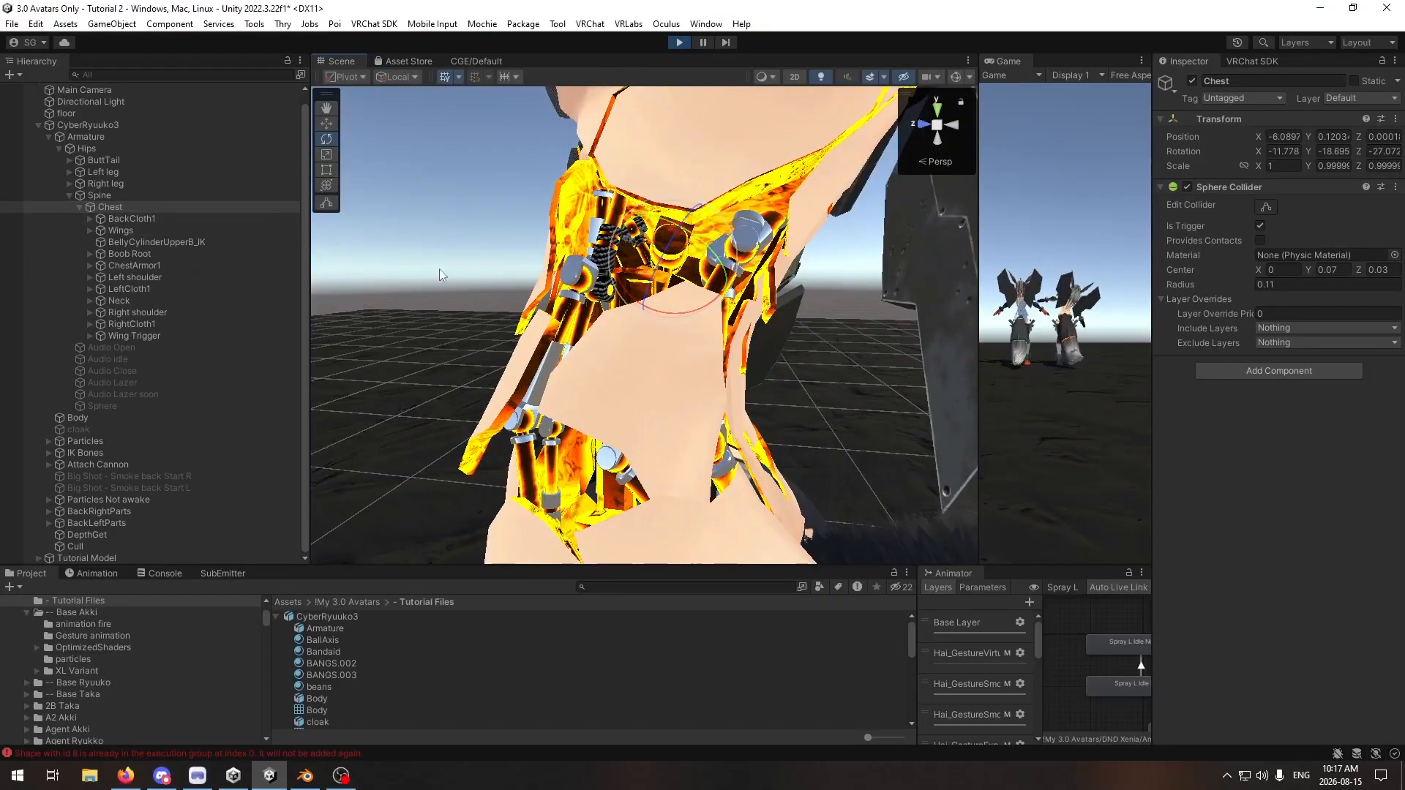
Step: Rotate the Spine bone as a test and stop Play mode
click(114, 206)
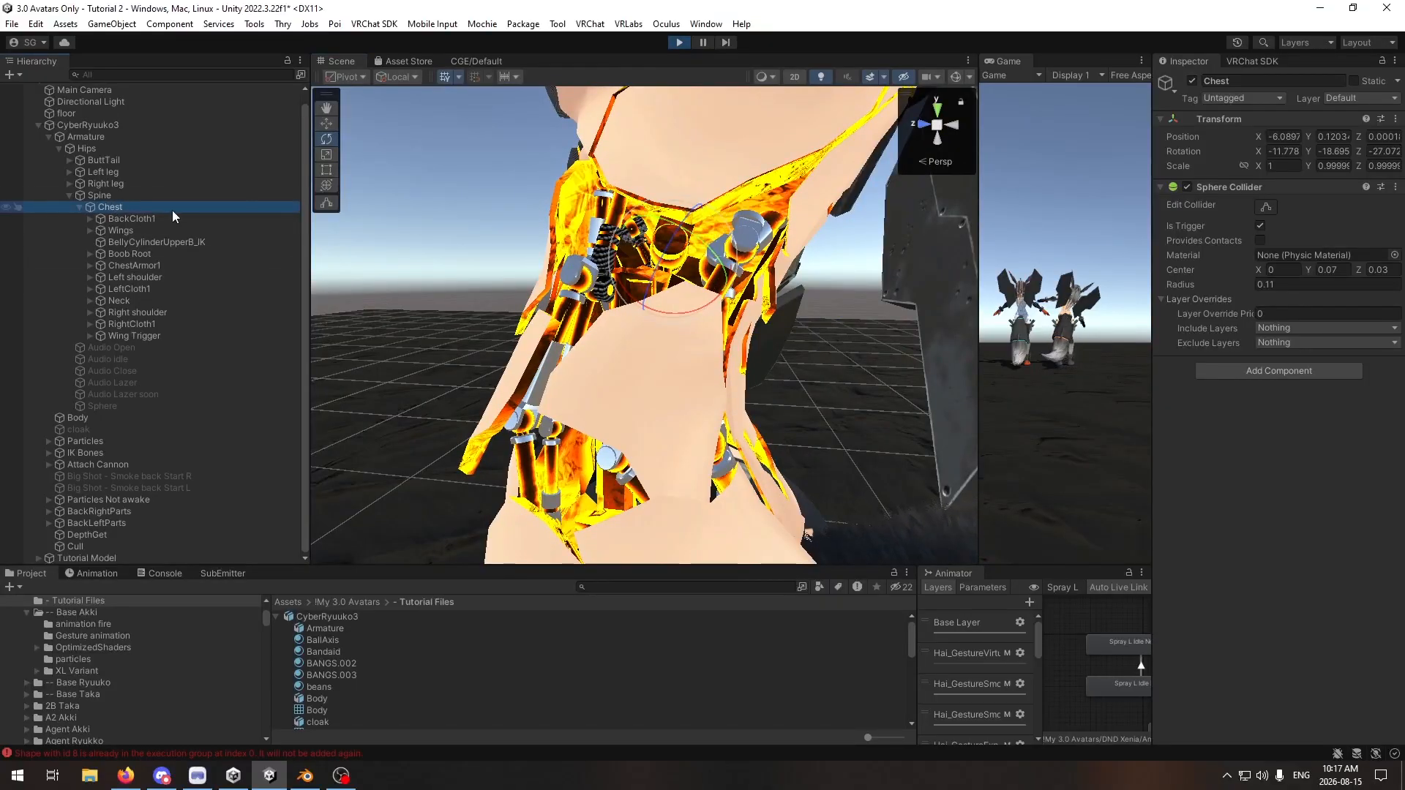
click(173, 197)
drag(648, 397, 649, 408)
key(a)
right_drag(649, 407, 703, 147)
click(679, 42)
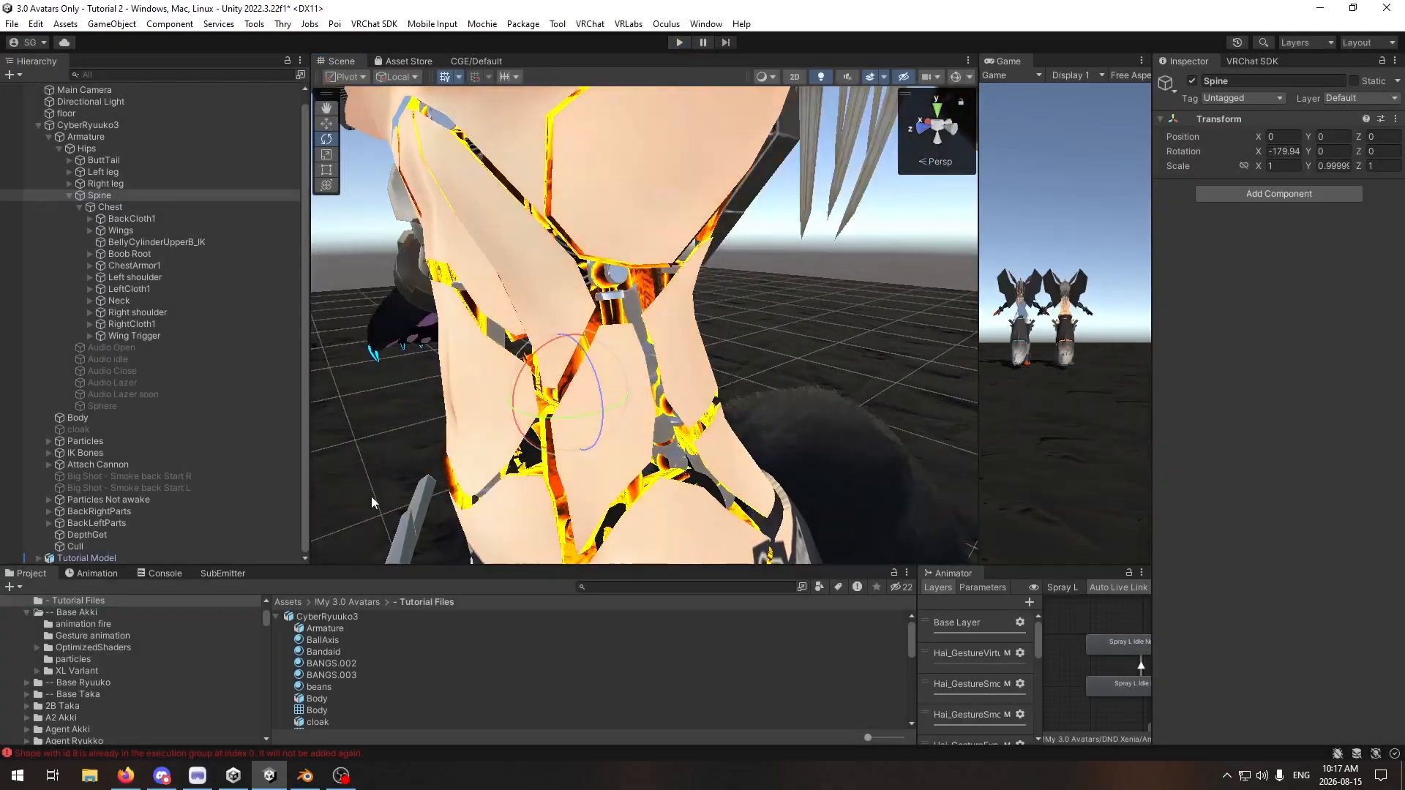
Step: Switch to Blender and put the armature into Pose Mode
click(315, 774)
middle_drag(581, 384, 532, 396)
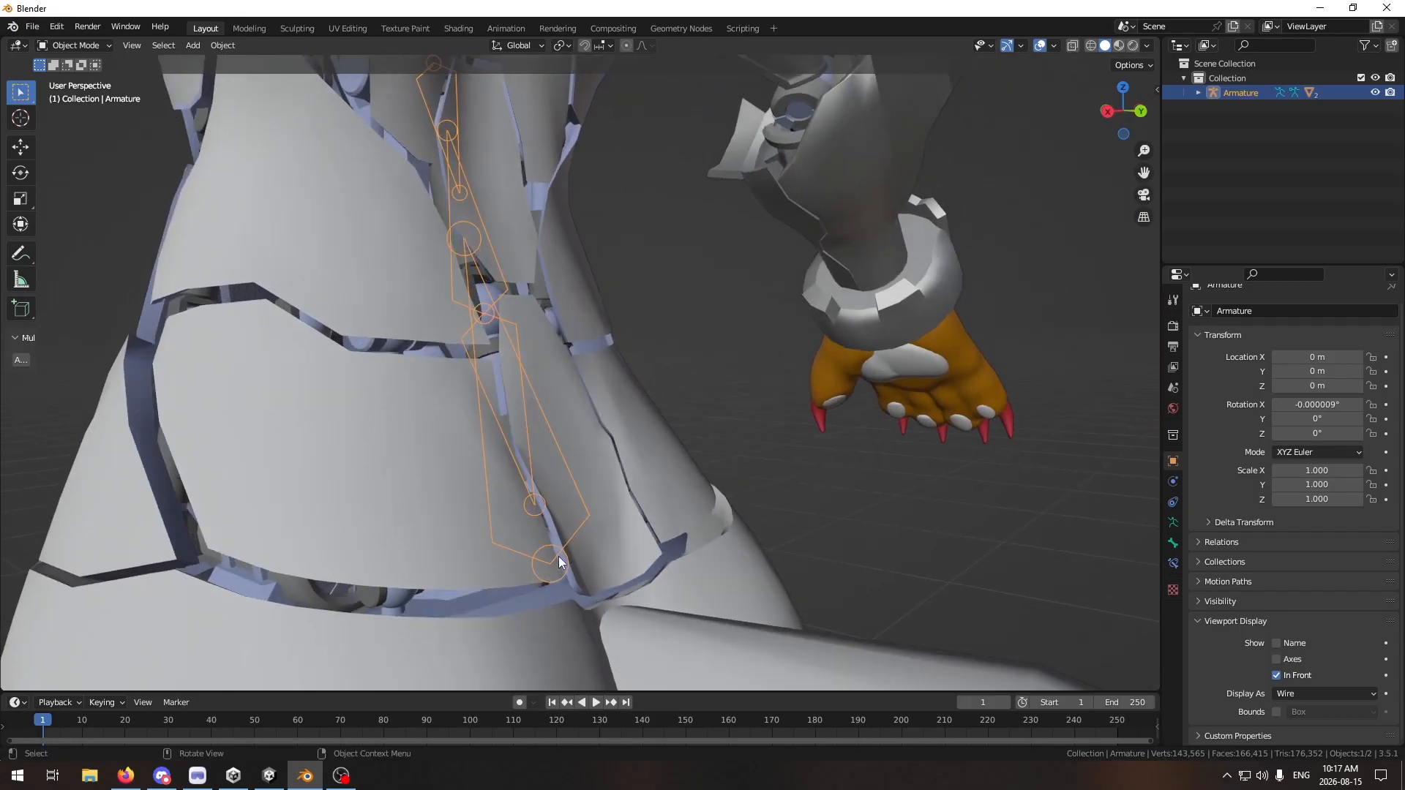
click(77, 46)
click(64, 45)
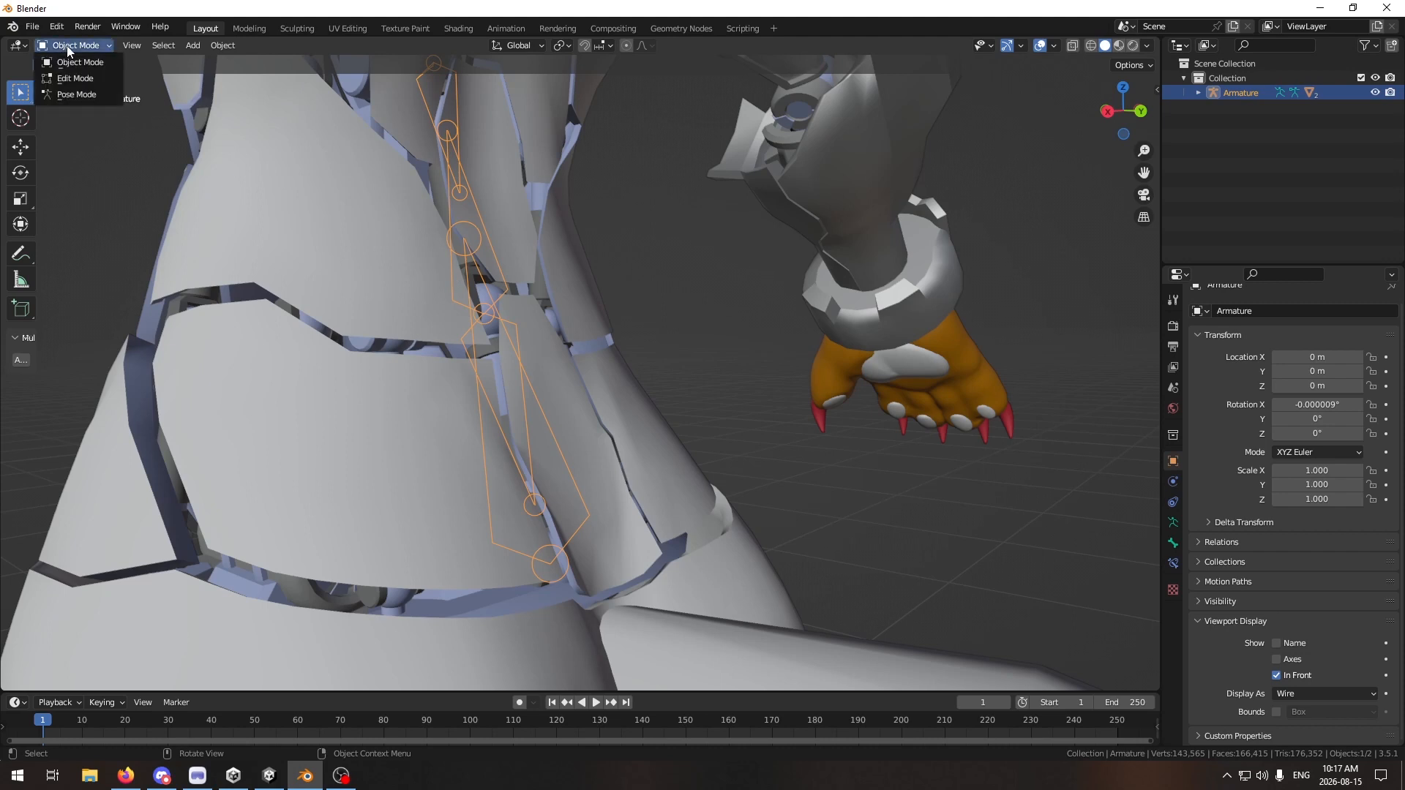
click(73, 94)
Step: Move the BackBoneCylinderLowerB bone away from the lower back, then undo the move
click(546, 512)
middle_drag(547, 512, 594, 520)
key(g)
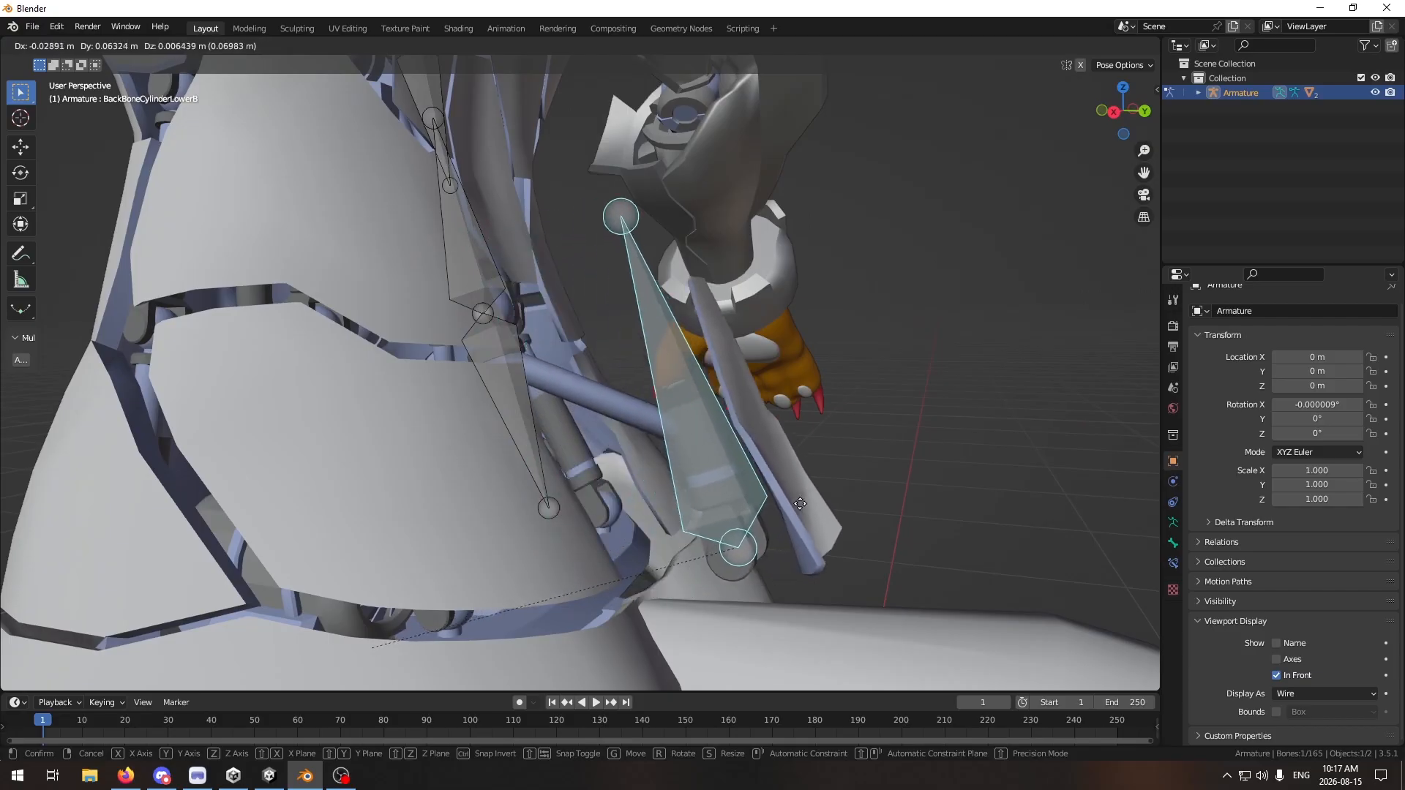
click(752, 461)
middle_drag(754, 460, 544, 376)
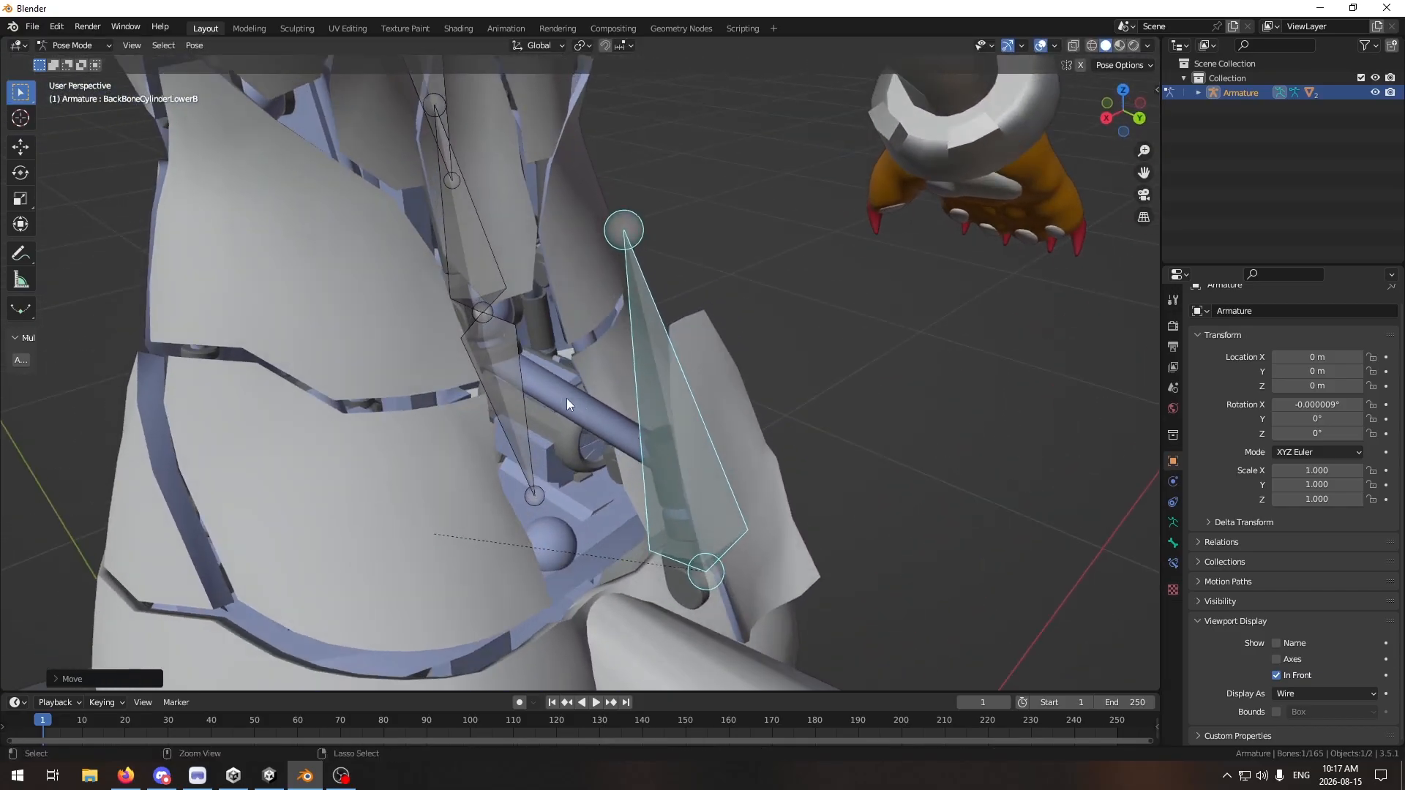
key(ctrl+z)
Step: Move the BackBoneCylinderLowerA bone out of the back, then undo the move
click(505, 333)
middle_drag(589, 355, 629, 326)
key(g)
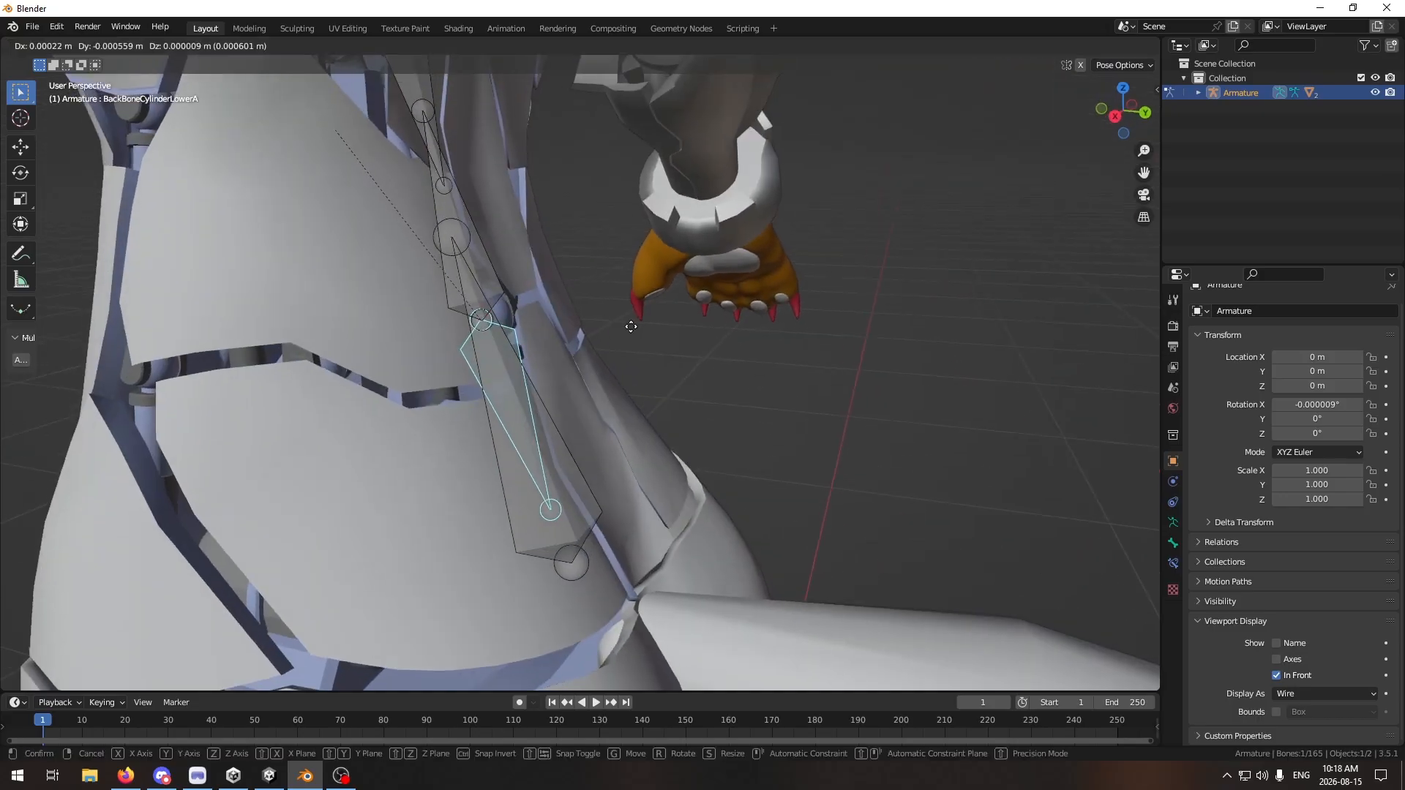
click(786, 259)
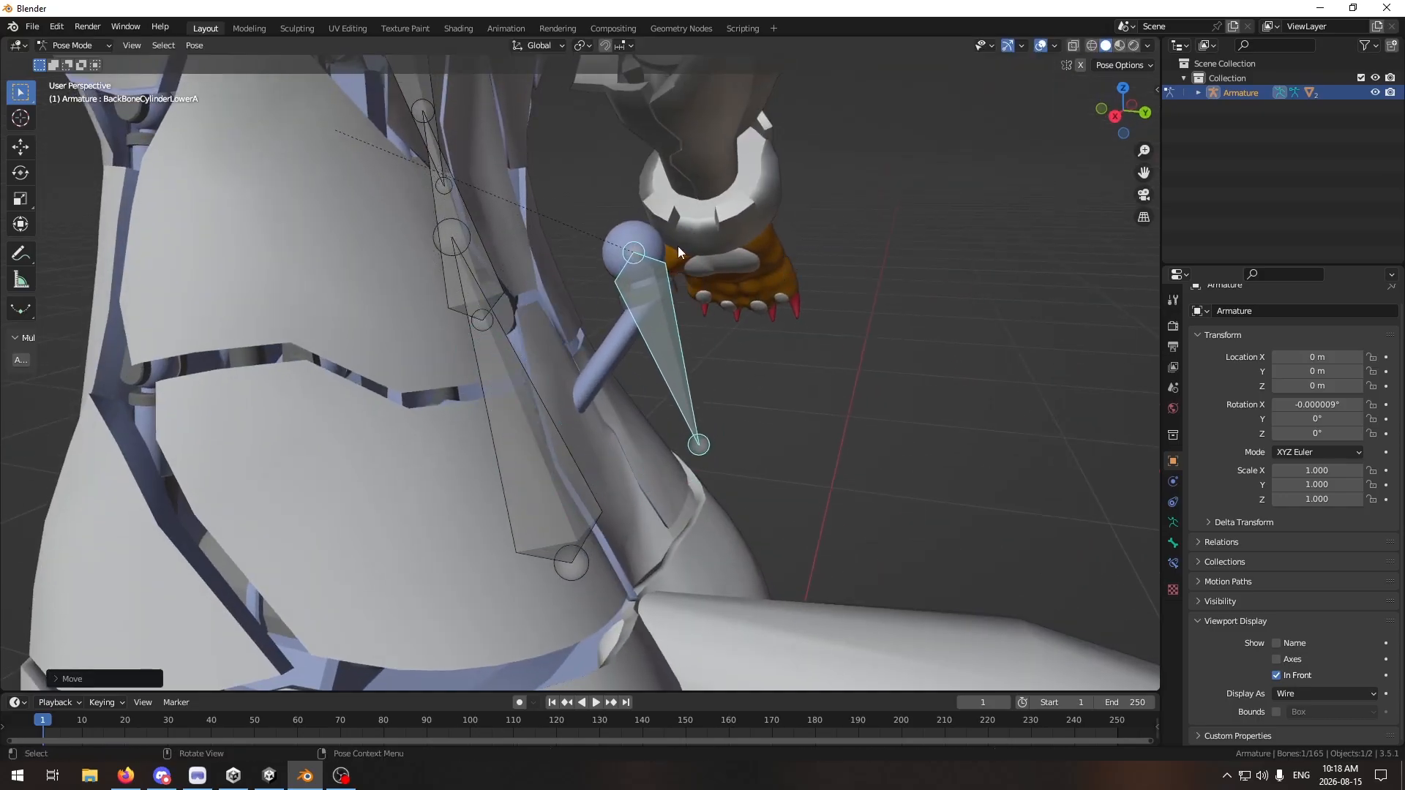
middle_drag(677, 246, 627, 254)
key(ctrl+z)
Step: Try moving the BackBoneCylinderMiddleB and BackBoneCylinderMiddleA bones out of the back, and undo the changes
click(496, 272)
middle_drag(499, 275, 547, 283)
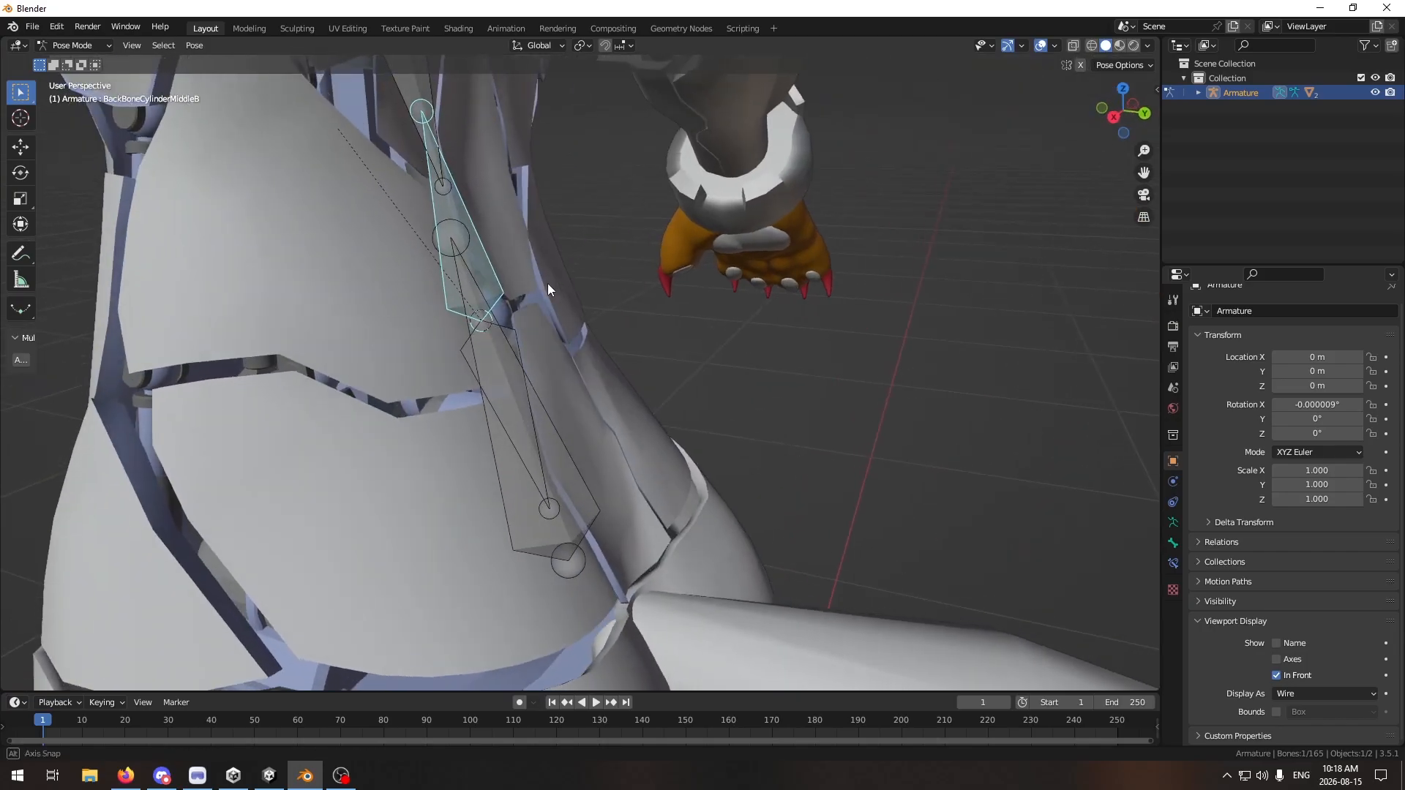
key(g)
click(610, 222)
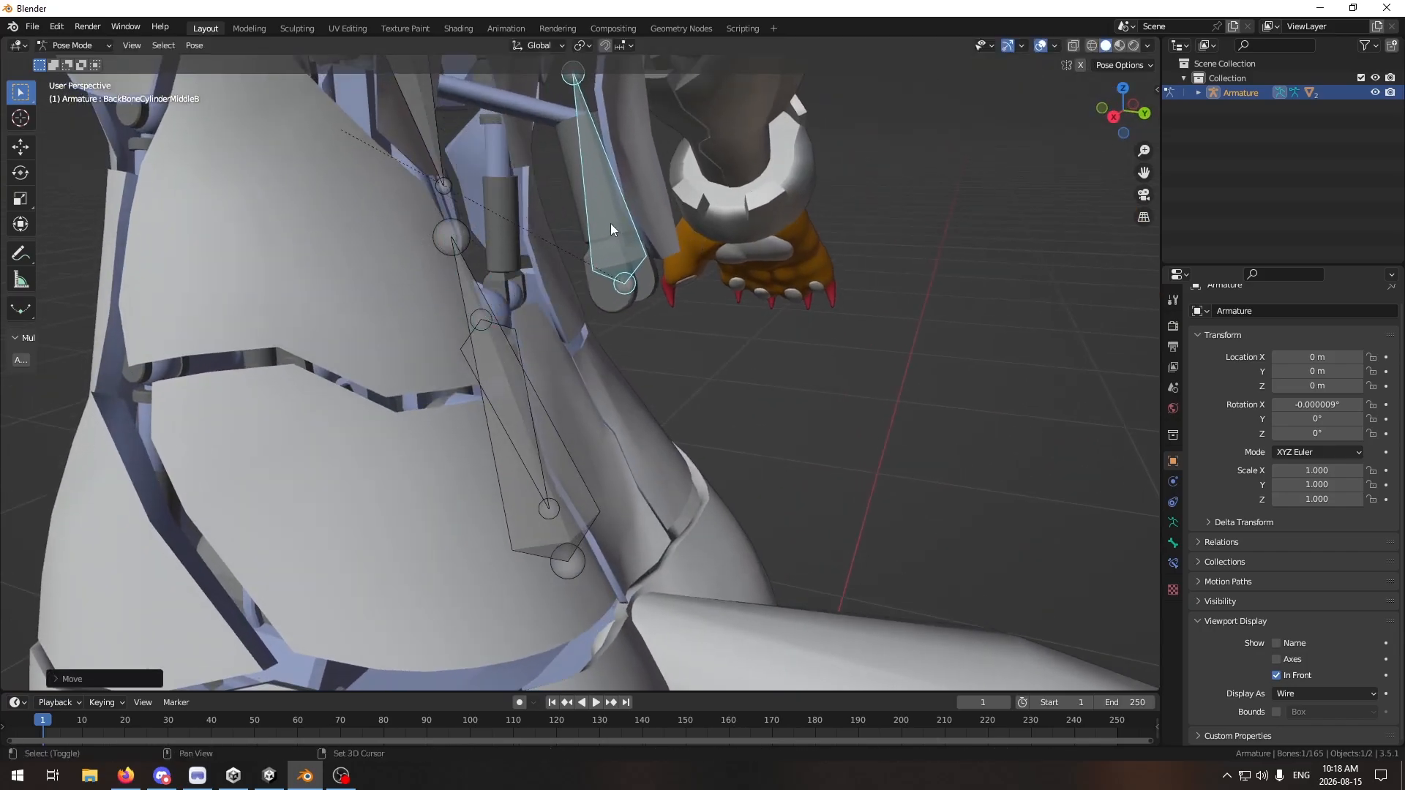
middle_drag(611, 223, 468, 217)
click(439, 223)
key(g)
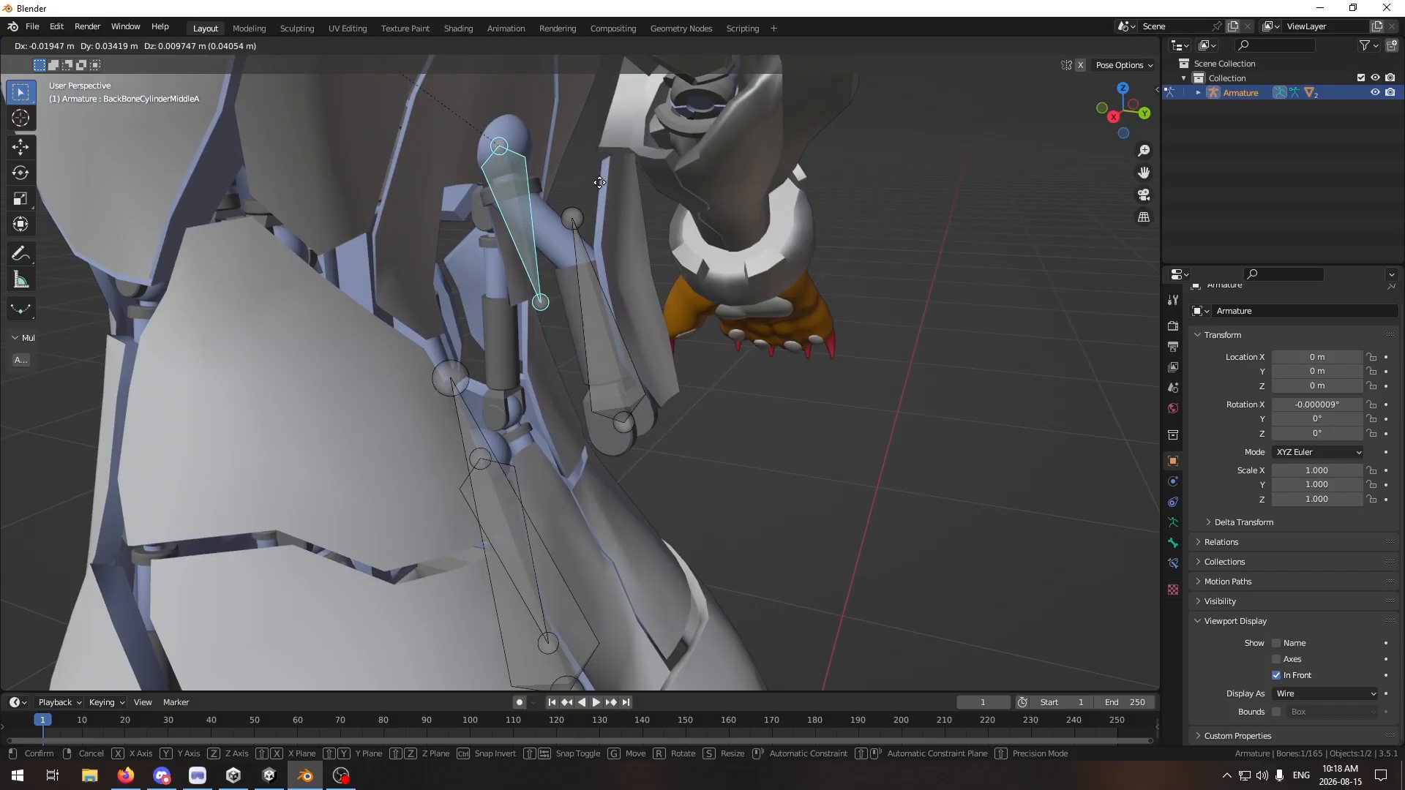
right_click(603, 188)
key(ctrl+z)
key(ctrl+z)
middle_drag(649, 393, 624, 368)
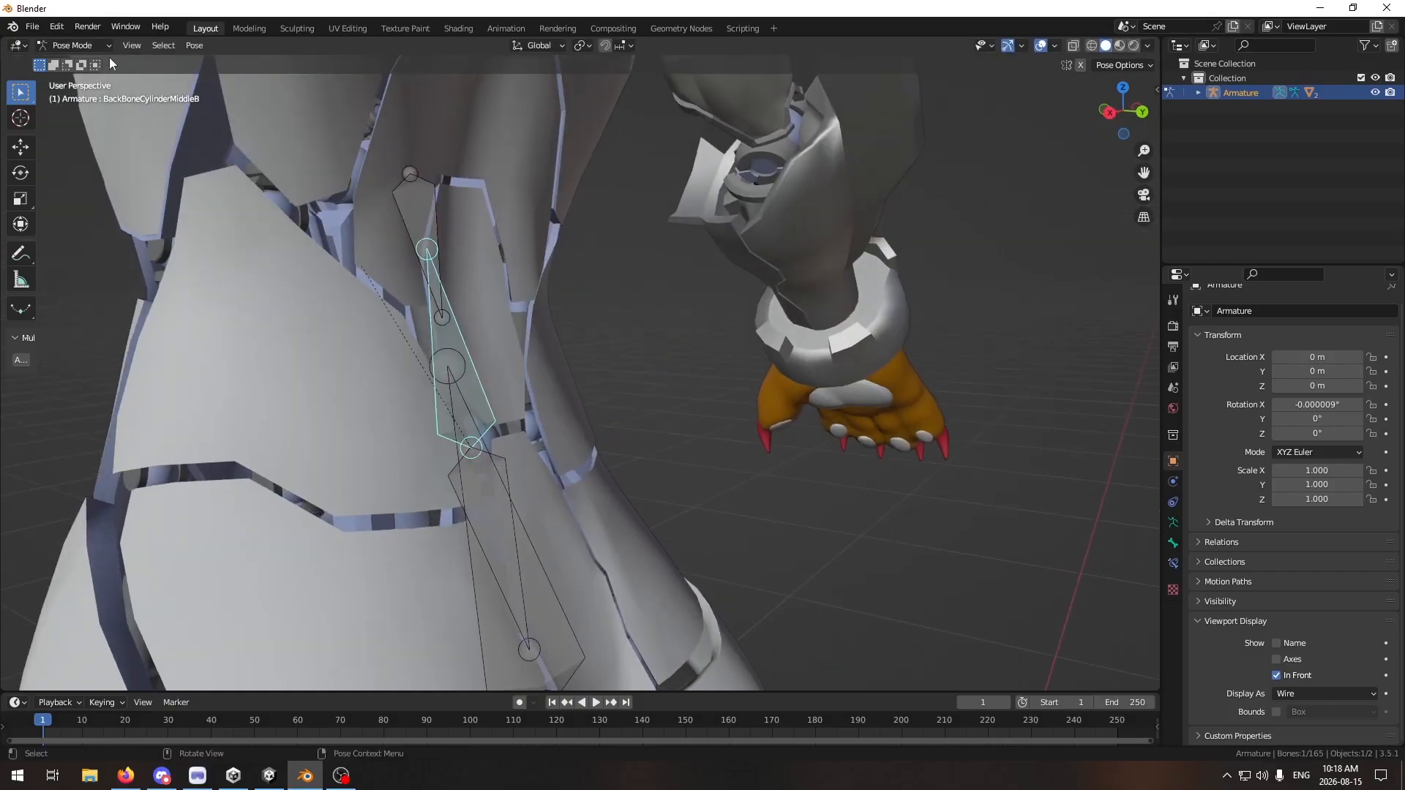
Step: Return the armature to Object Mode, add the Body mesh to the selection and enter Weight Paint mode
click(81, 61)
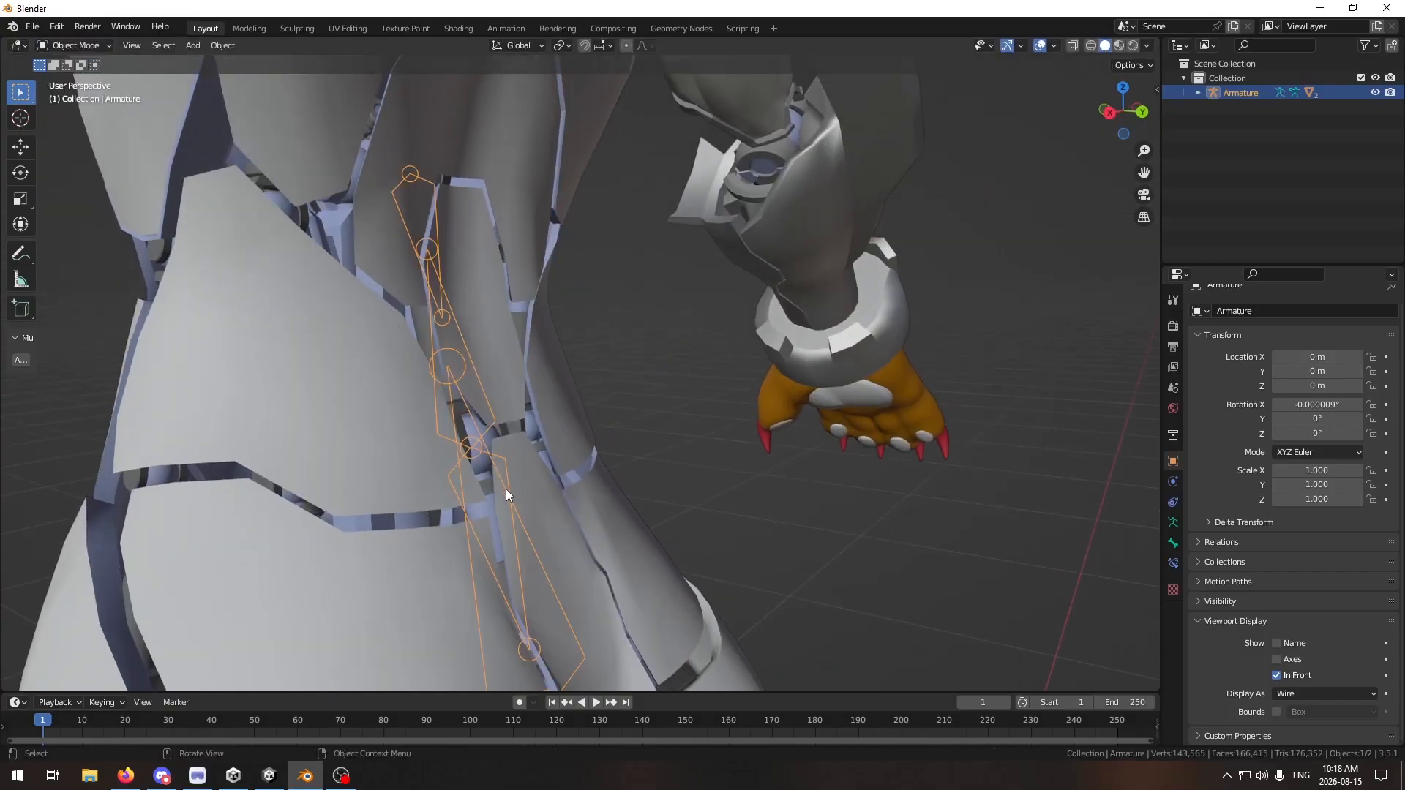
shift+click(529, 489)
click(96, 44)
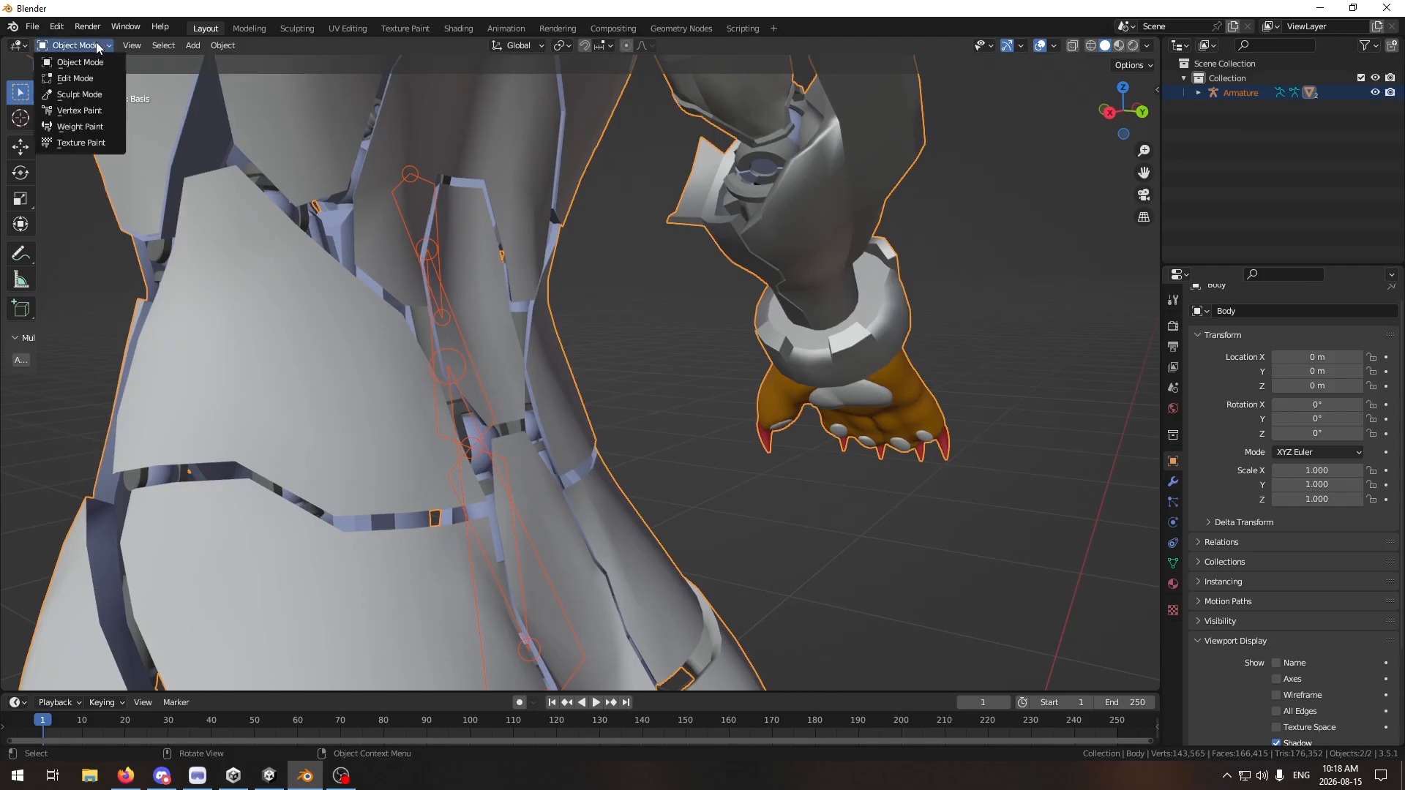
click(58, 126)
middle_drag(516, 516, 548, 511)
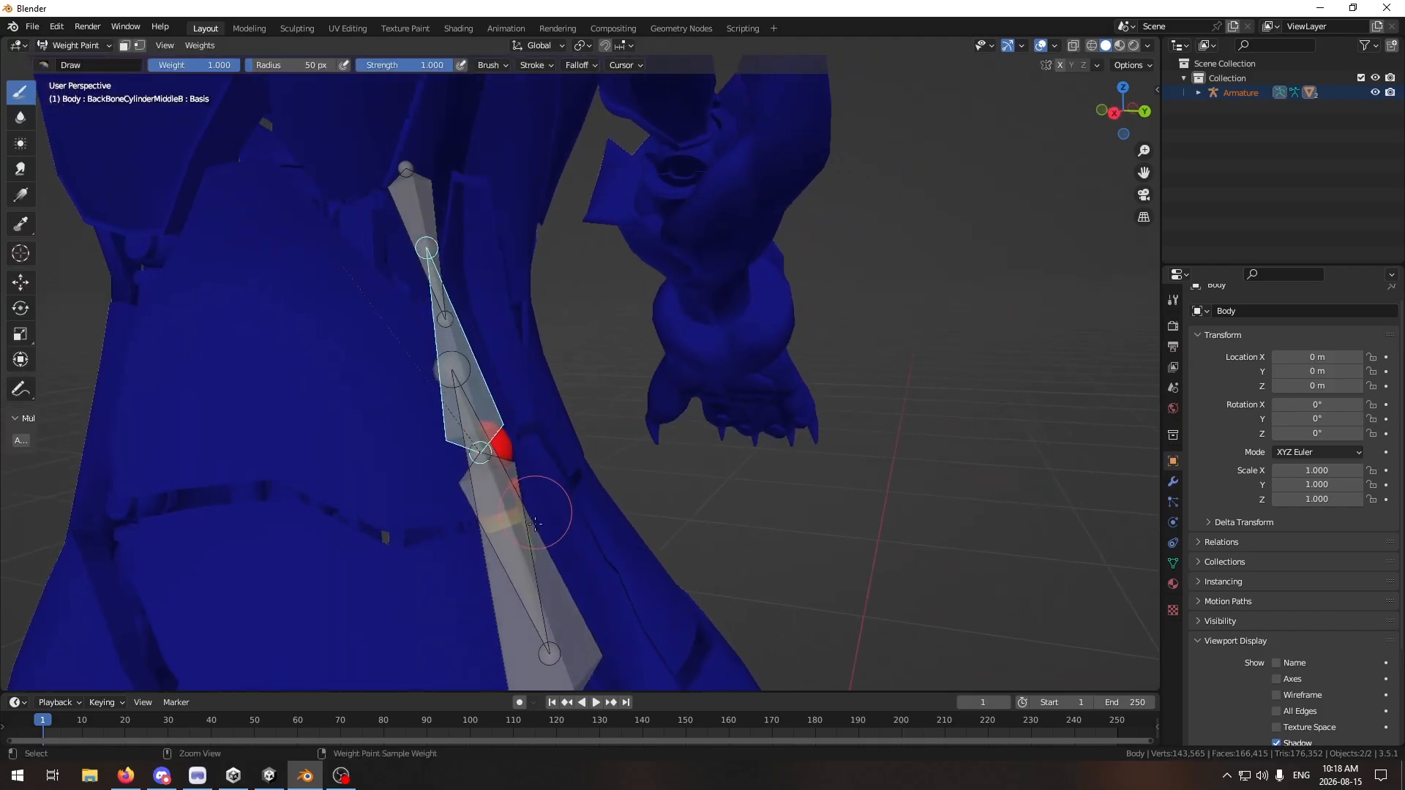
Step: Select the BackBoneCylinderLowerB bone and move it about 0.08 m away from the back to show its weights
ctrl+click(543, 566)
shift+middle_drag(630, 577, 571, 433)
key(g)
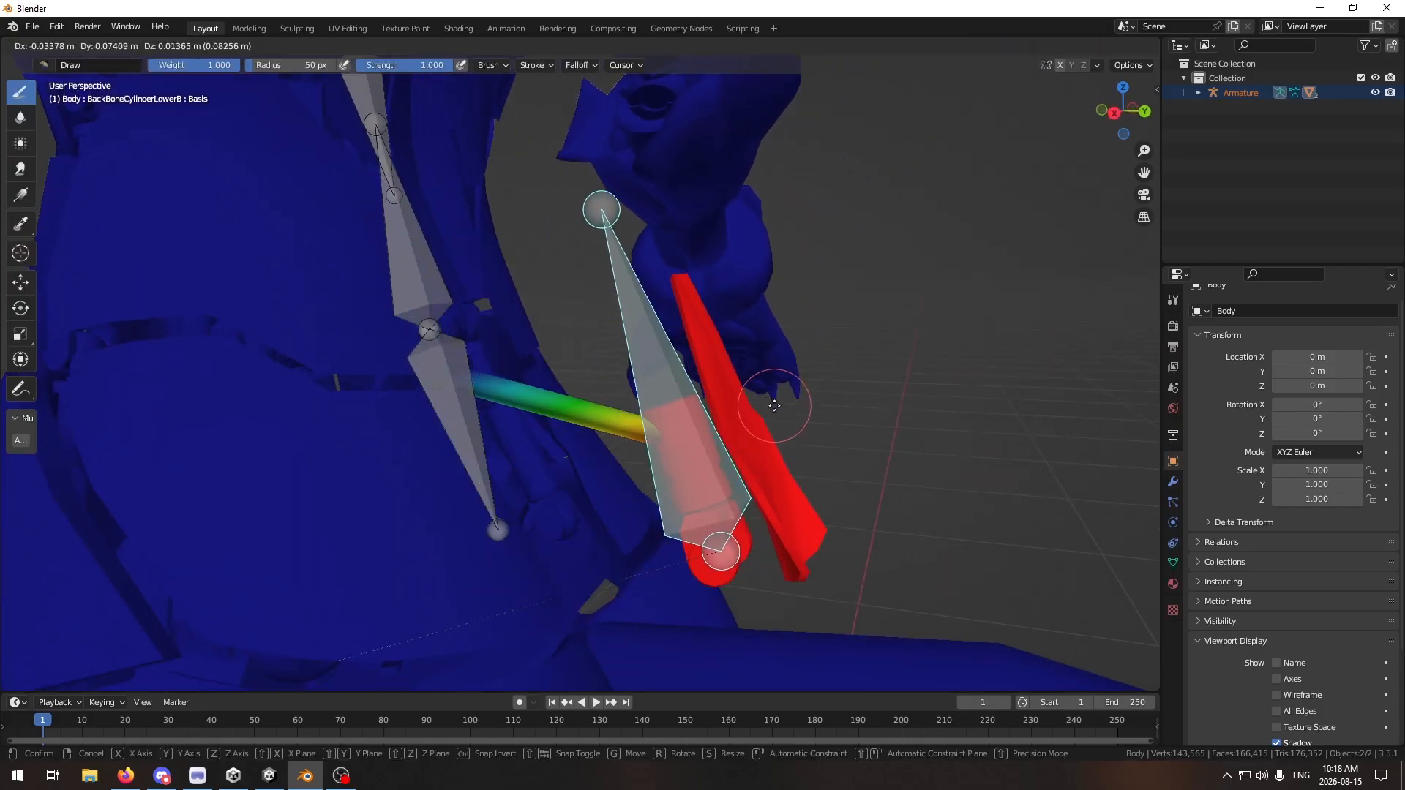
click(758, 443)
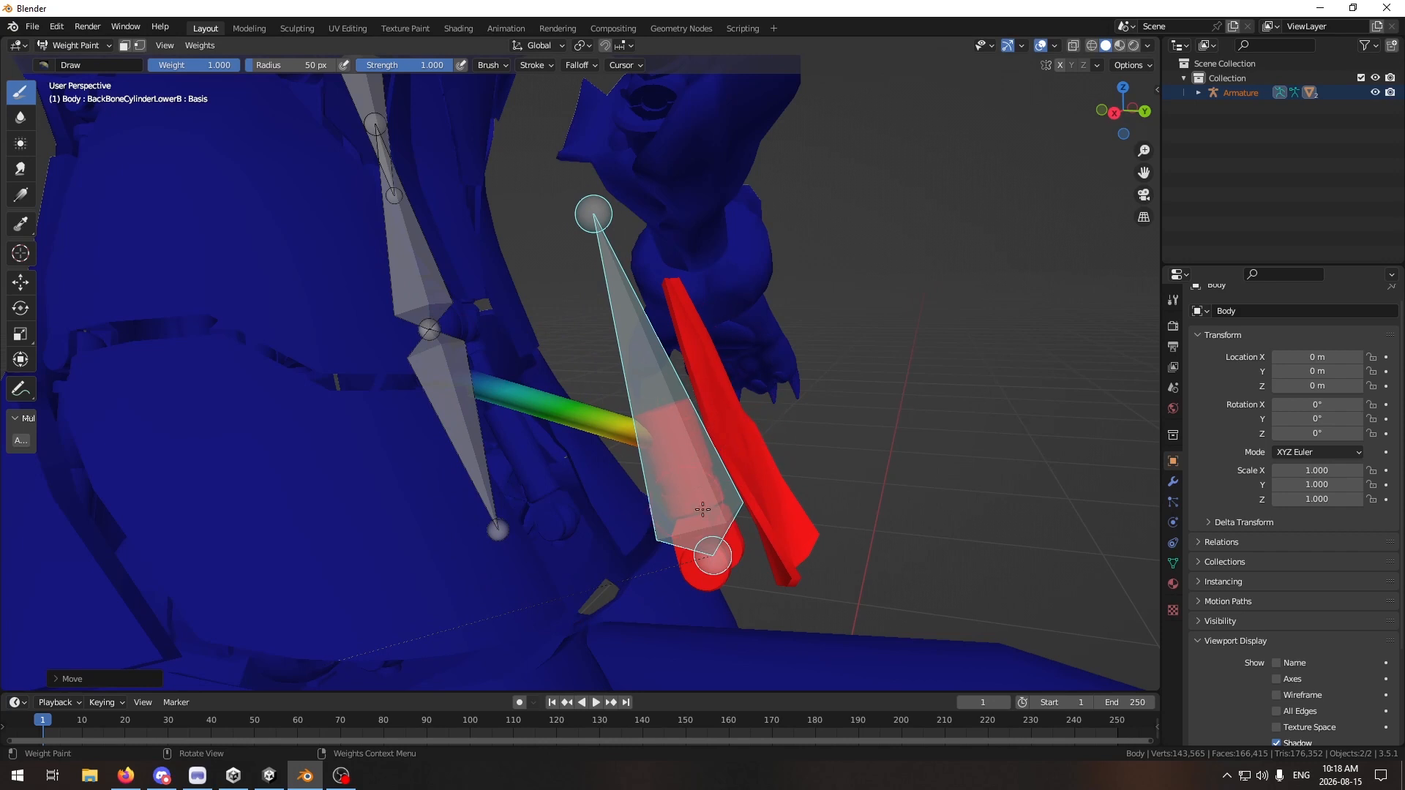
middle_drag(679, 432, 637, 449)
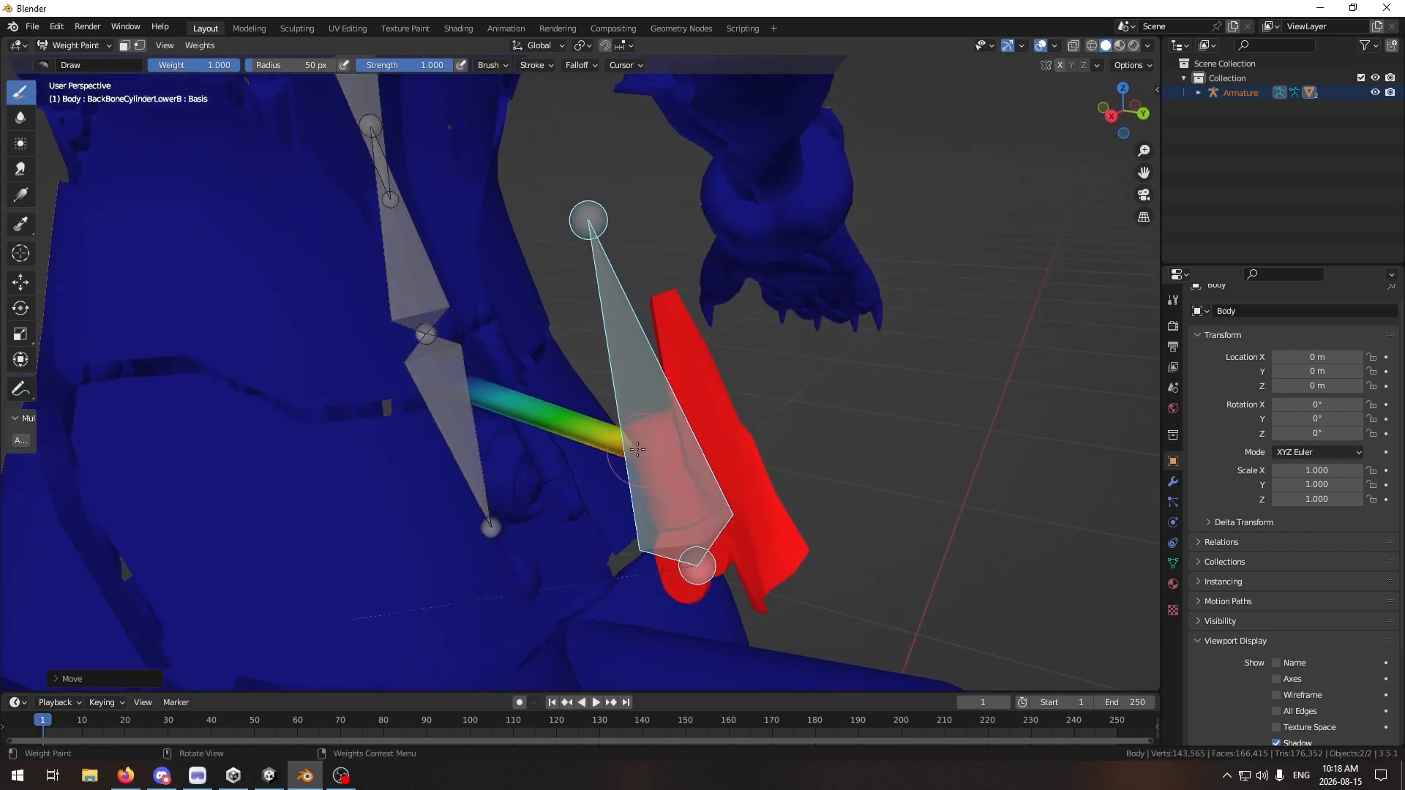
Step: Select the BackBoneCylinderLowerA bone and move it about 0.07 m, placing its ball end beside the LowerB bone's tip
ctrl+click(475, 383)
middle_drag(469, 339, 521, 297)
key(g)
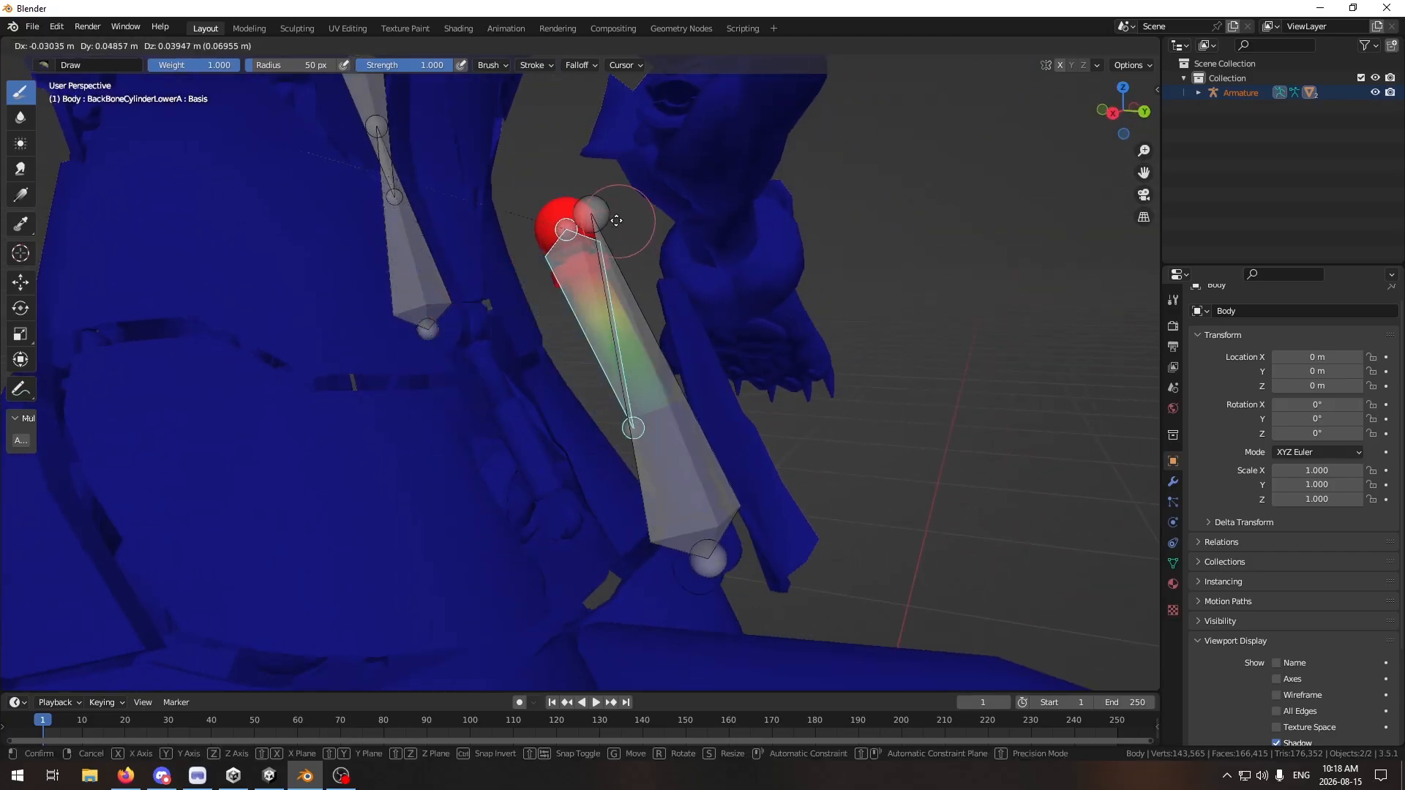
click(613, 225)
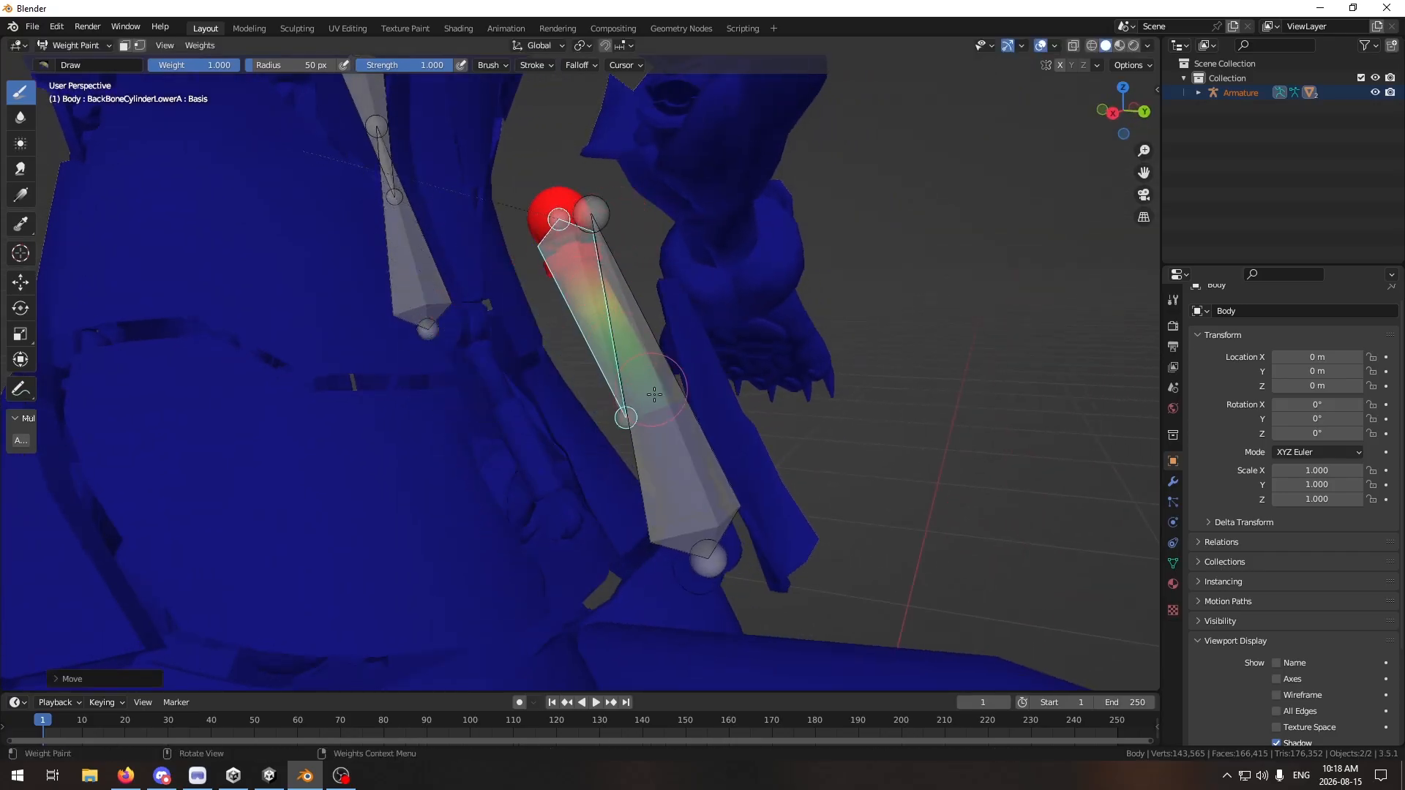
middle_drag(615, 335, 586, 393)
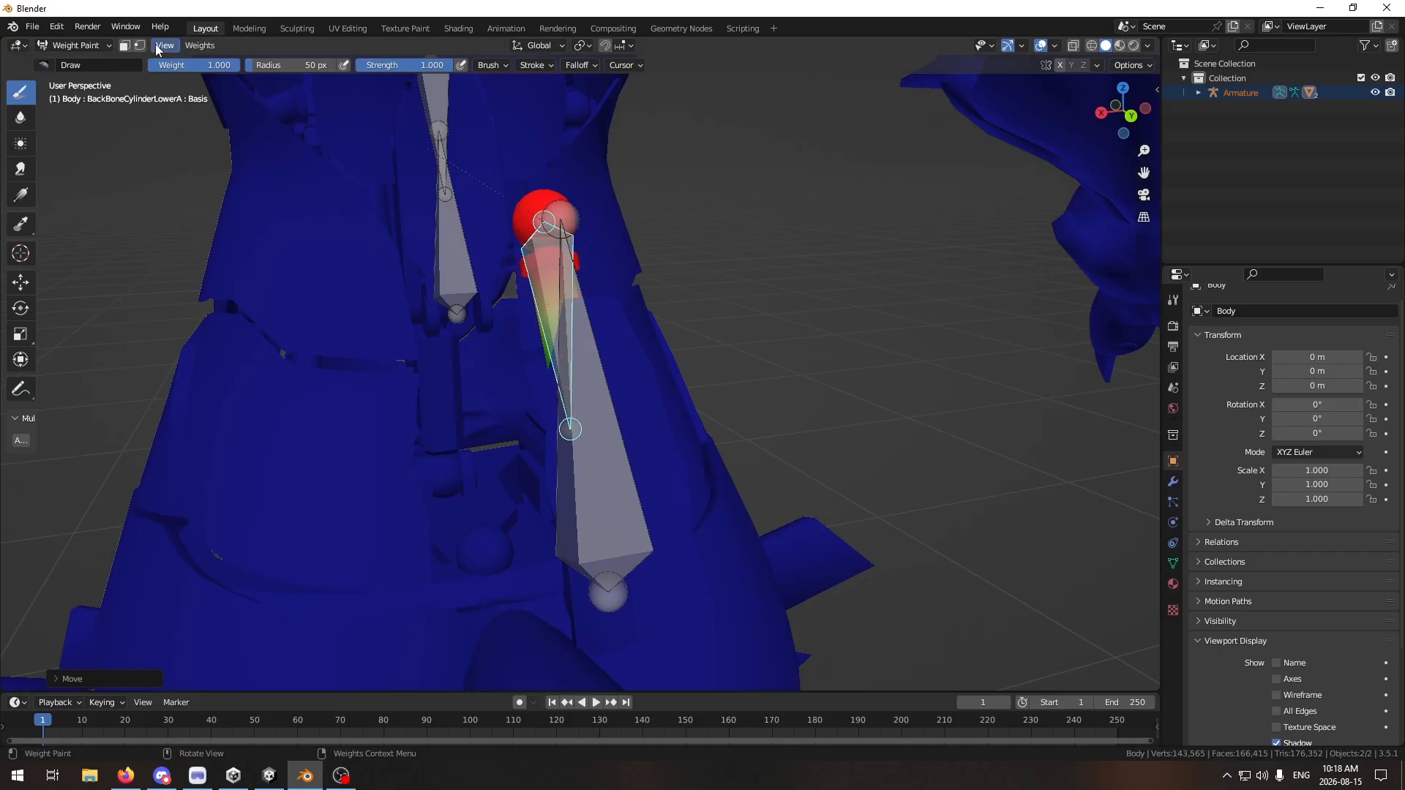
Step: Leave Weight Paint for Object Mode and select the armature
middle_drag(485, 250, 543, 243)
scroll(546, 295, down, 2)
mouse_move(549, 296)
middle_down()
mouse_move(569, 313)
mouse_move(589, 303)
middle_up()
click(103, 44)
click(69, 57)
click(609, 309)
middle_drag(598, 300, 551, 297)
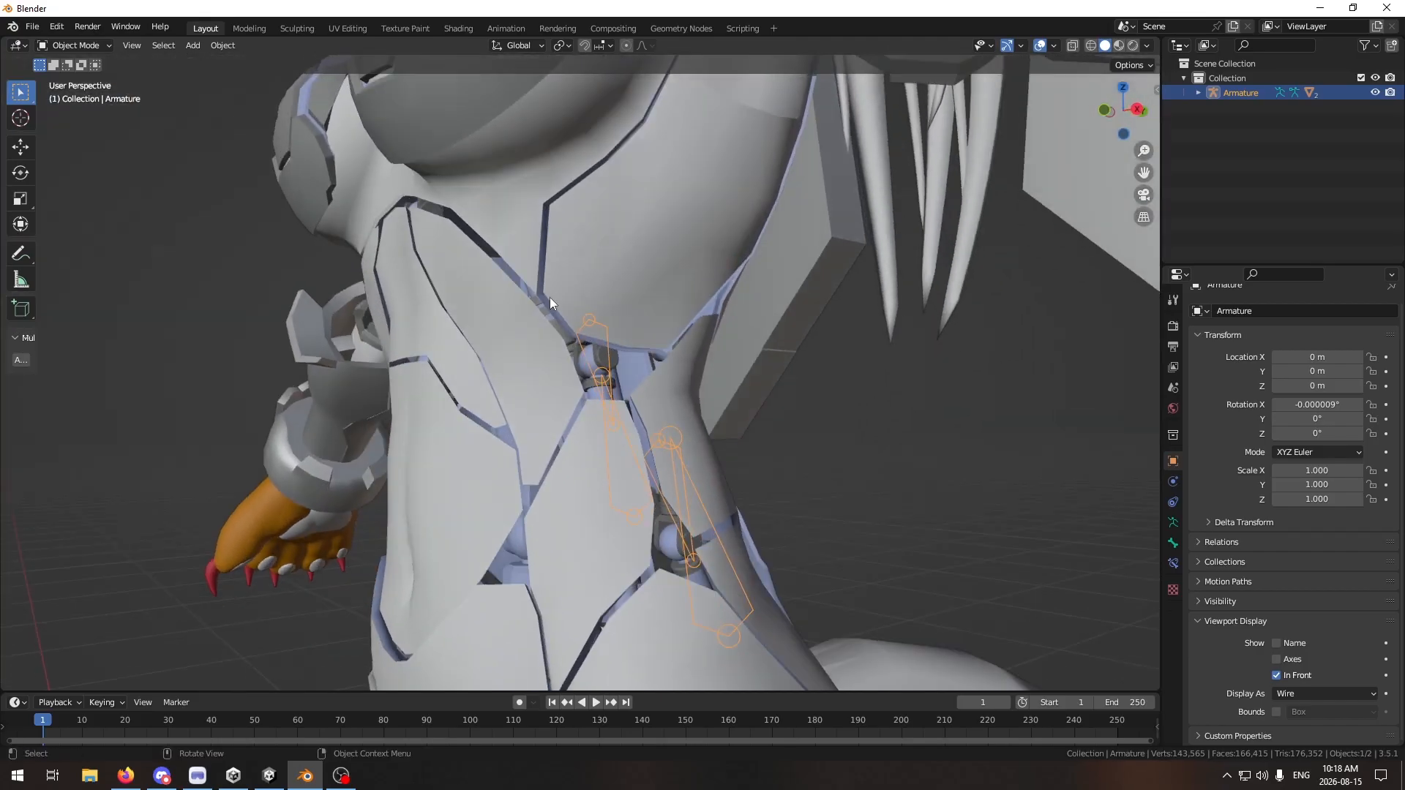
middle_drag(437, 211, 500, 296)
Step: Switch to Unity and deactivate the CyberRyuuko3 avatar in the scene
click(270, 776)
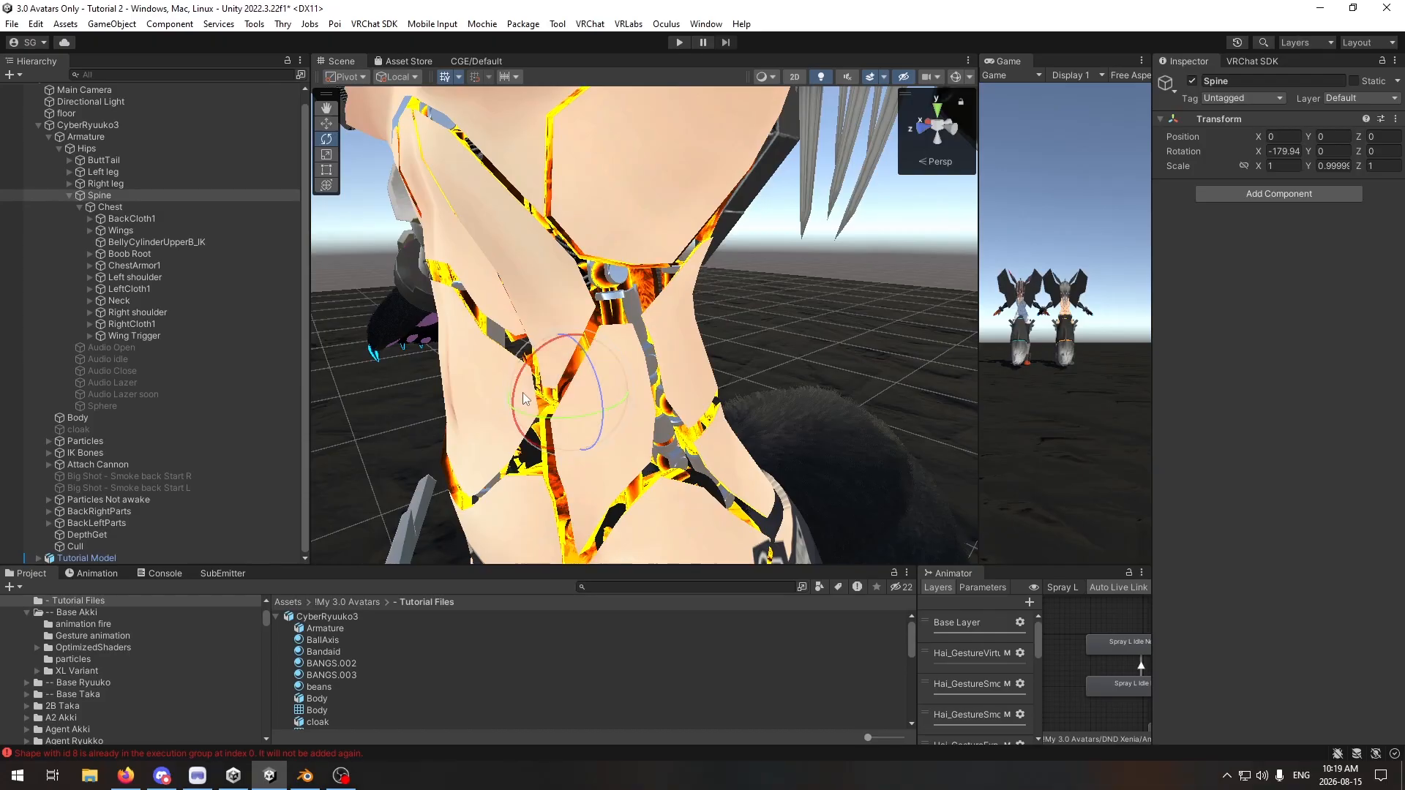
click(117, 125)
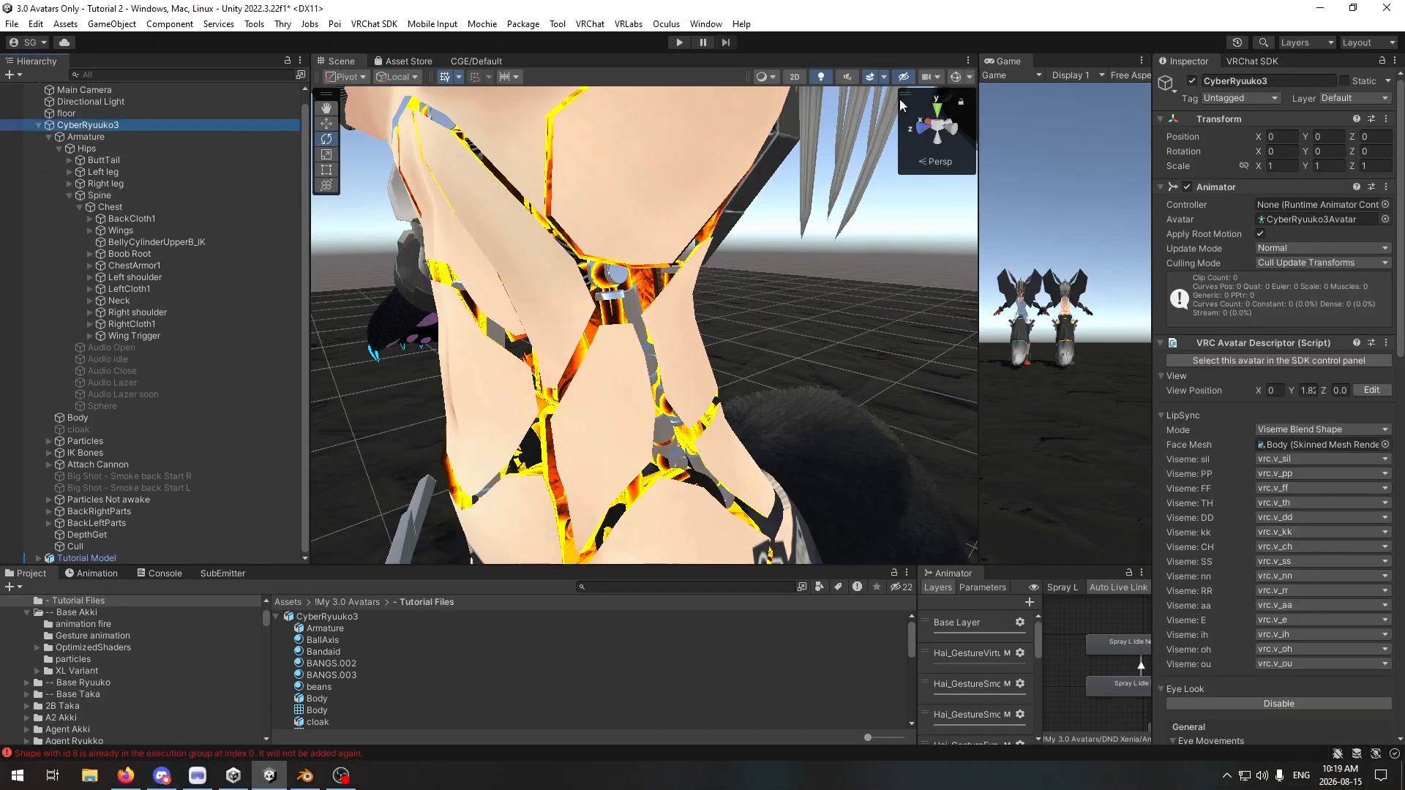
click(1191, 82)
click(1191, 81)
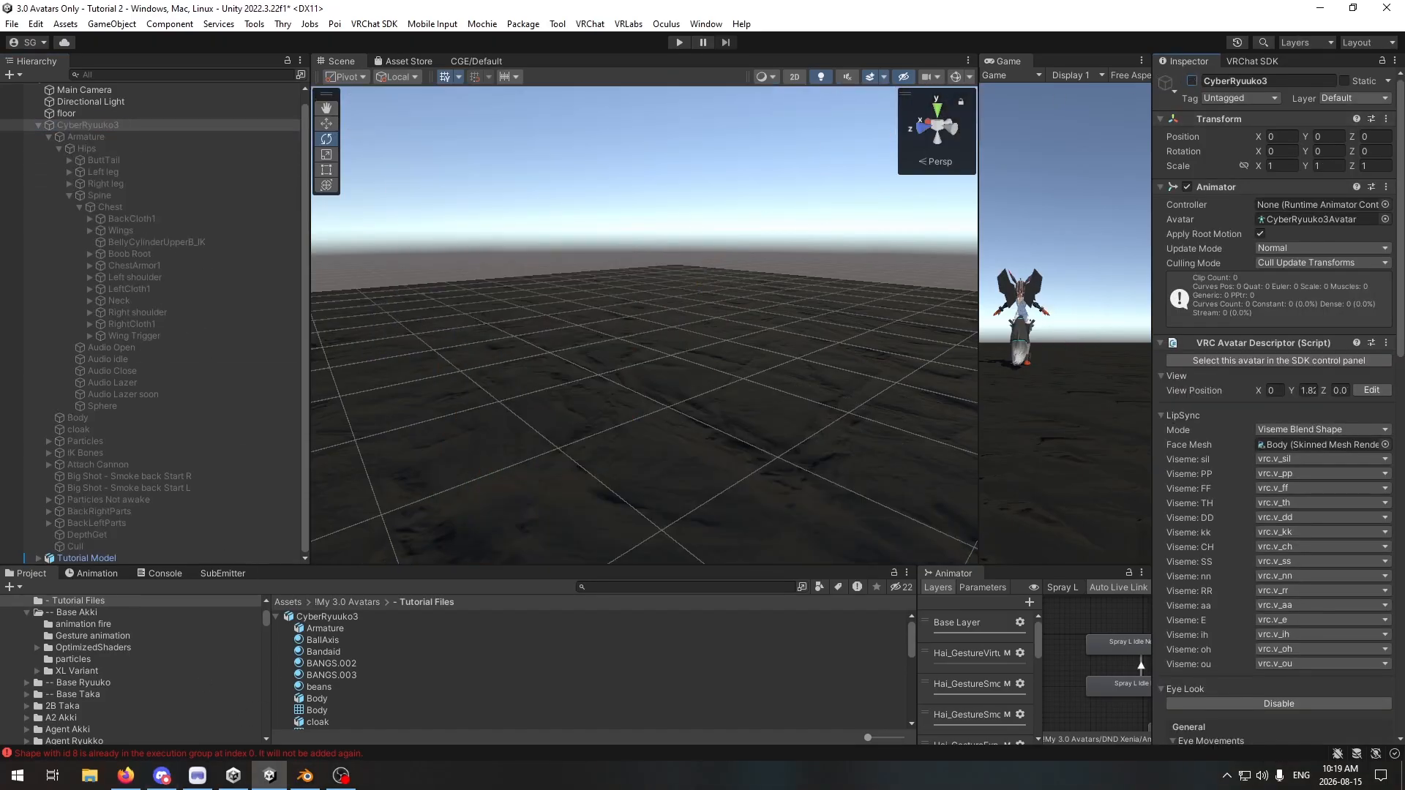
key(alt+Tab)
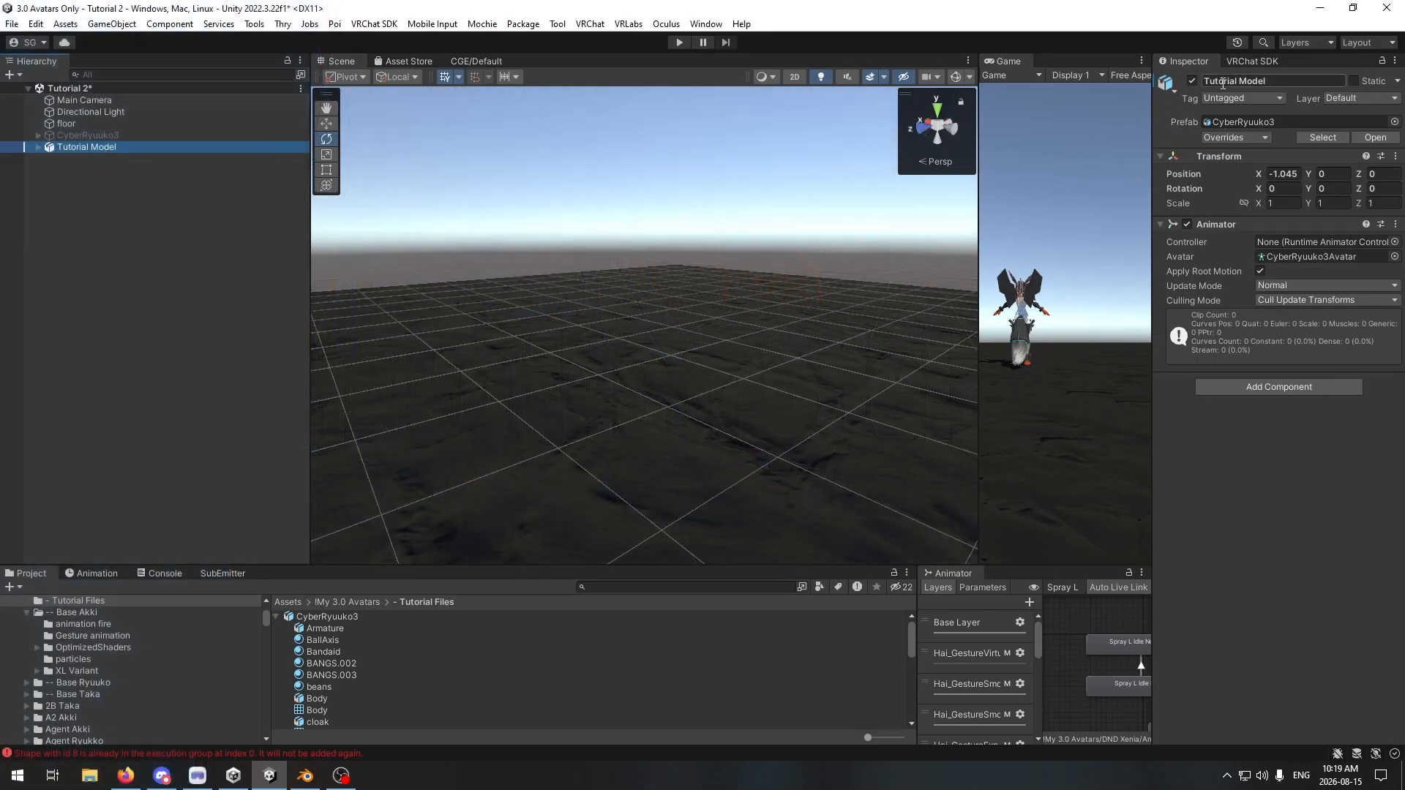
Step: Examine the lower back of the Tutorial Model up close and clear the selection
right_drag(357, 352, 43, 351)
key(w)
key(q)
right_drag(42, 350, 51, 344)
key(s)
right_drag(590, 349, 567, 329)
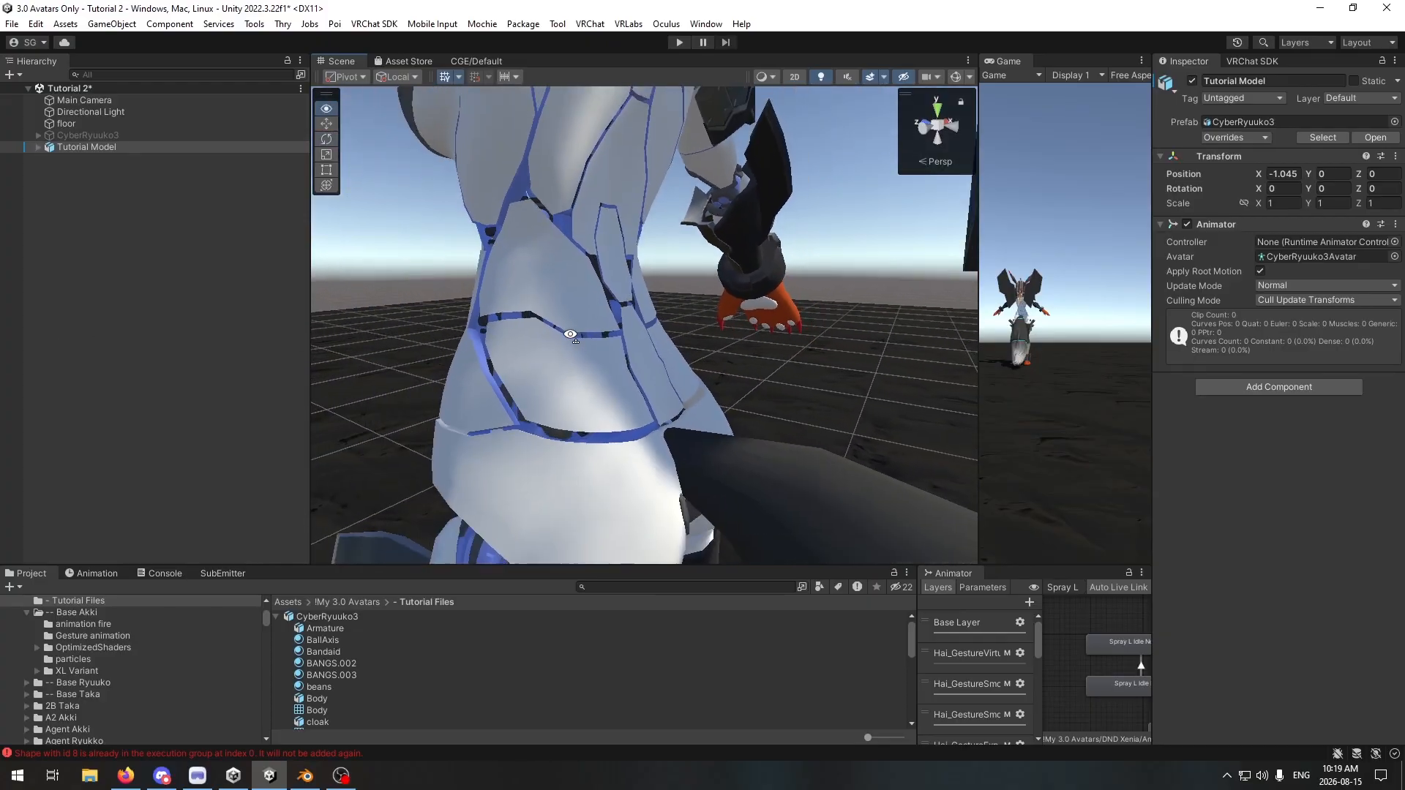
click(124, 189)
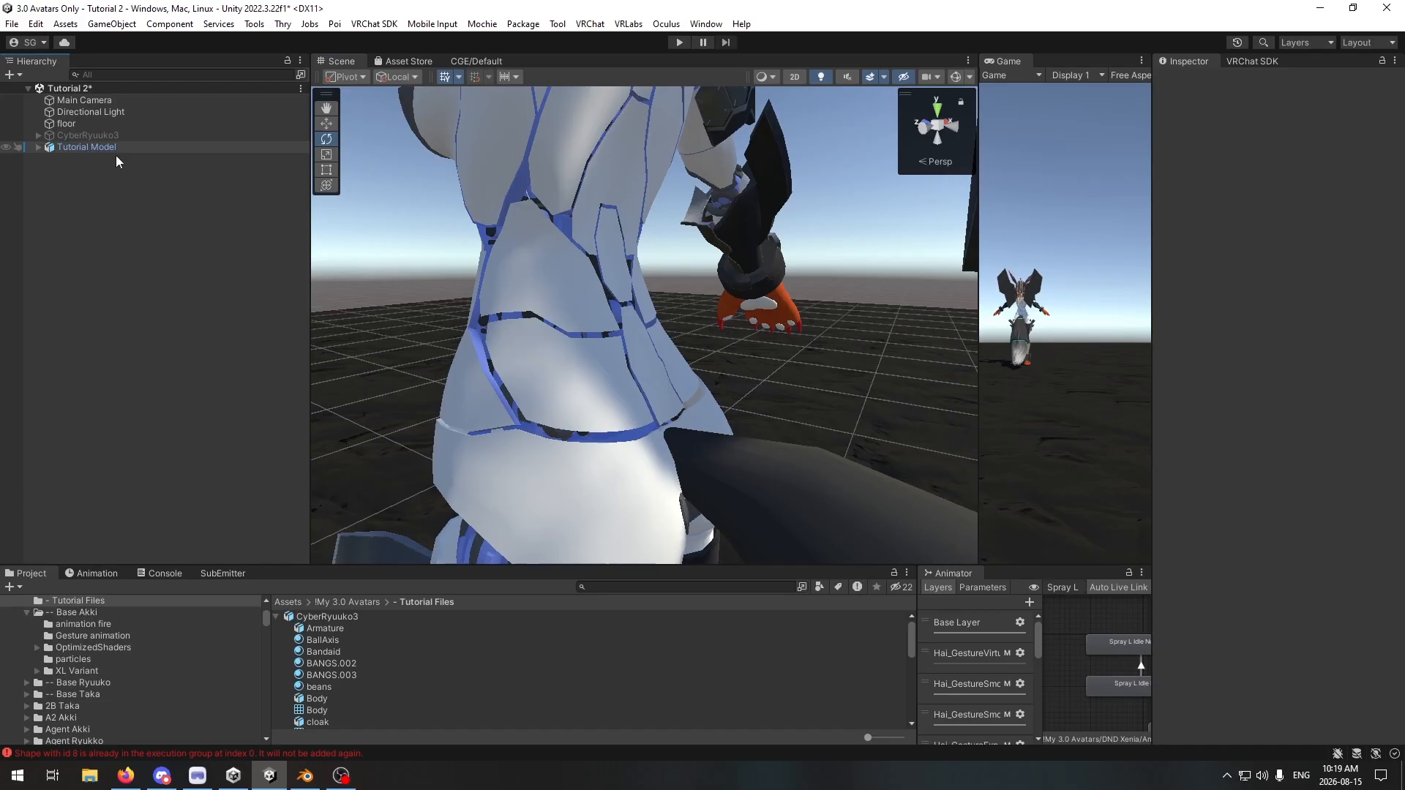
Step: Expand the Tutorial Model's armature to show the bones directly under Hips, leaving Spine collapsed
mouse_move(449, 305)
right_down()
mouse_move(456, 295)
mouse_move(439, 295)
right_up()
key(a)
click(38, 147)
alt+click(37, 146)
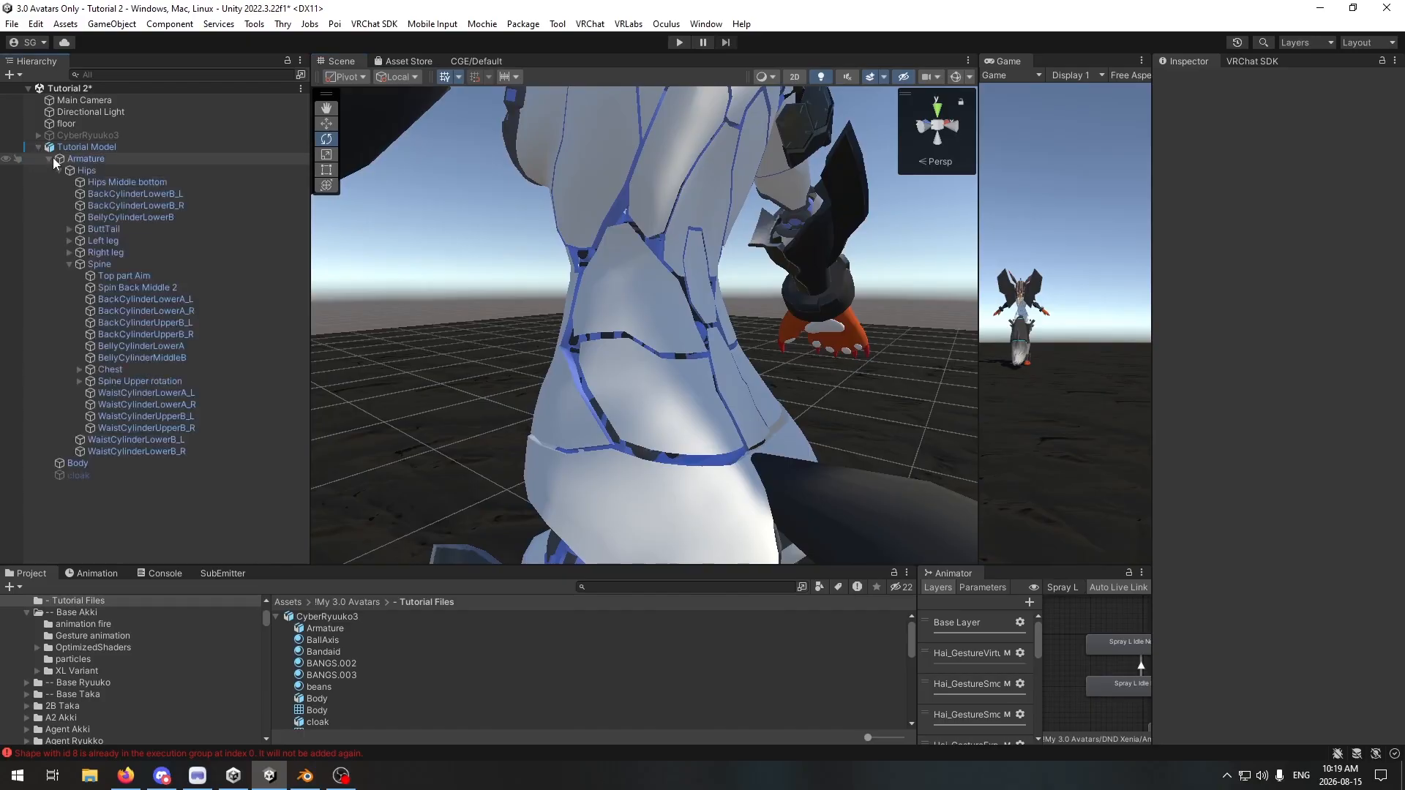
click(59, 170)
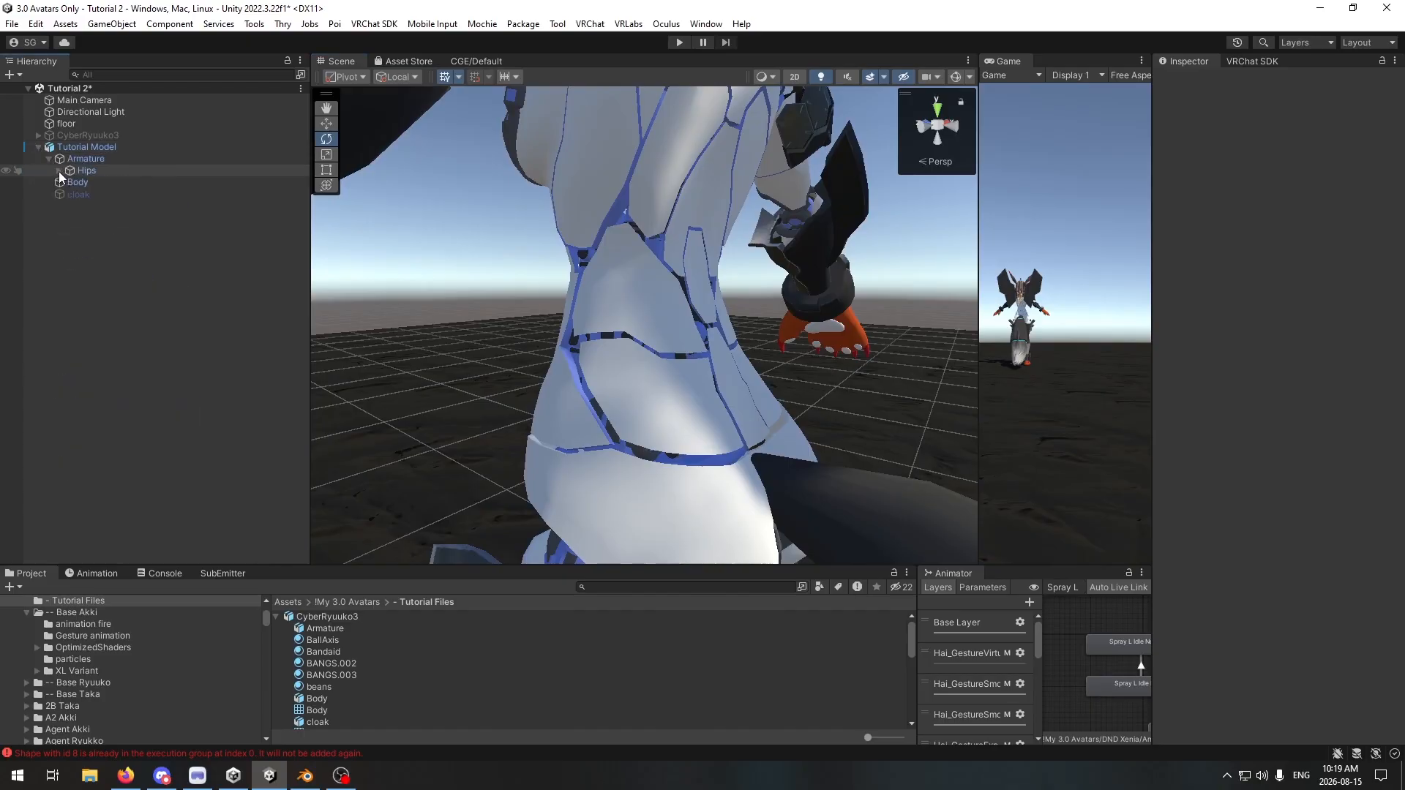
click(58, 172)
click(69, 264)
click(69, 264)
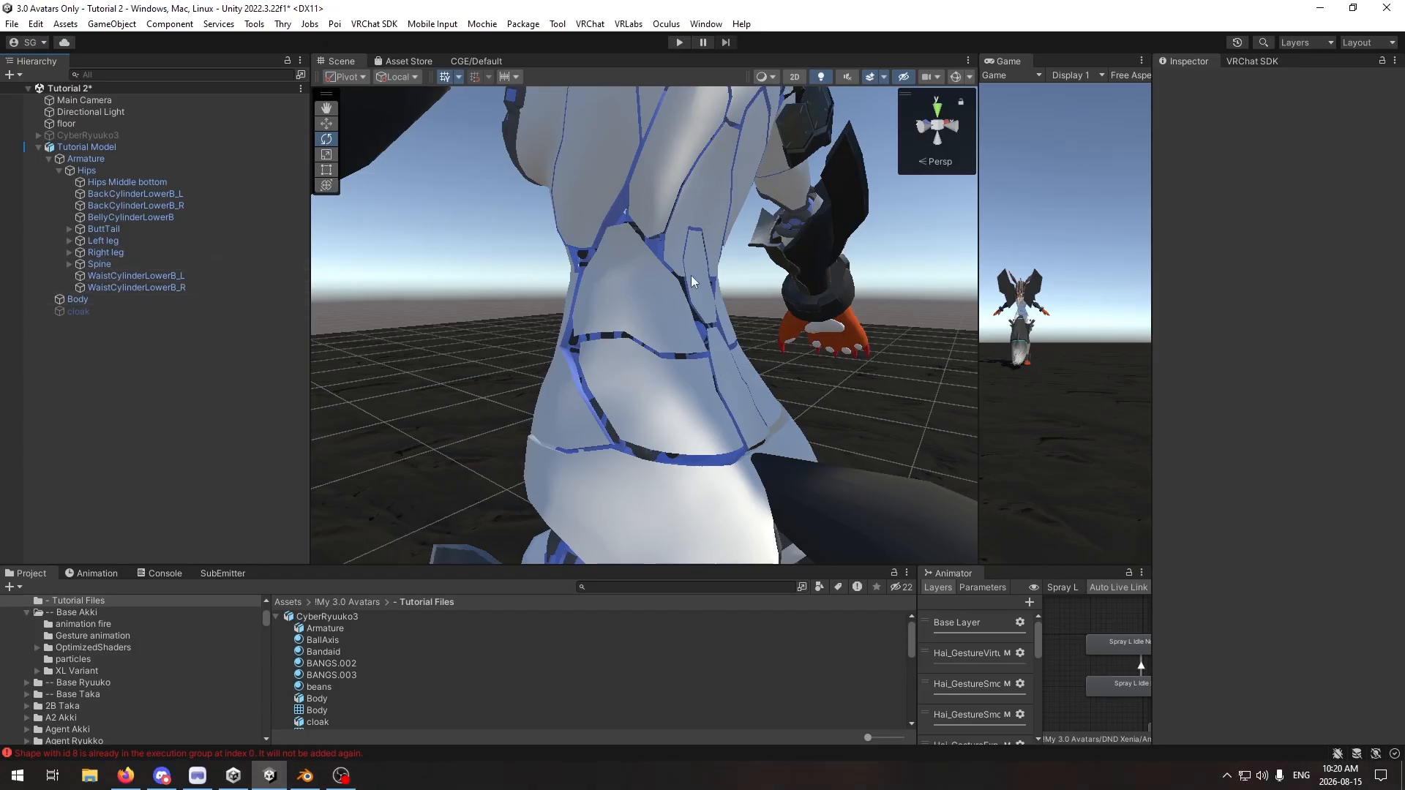
right_drag(695, 347, 662, 321)
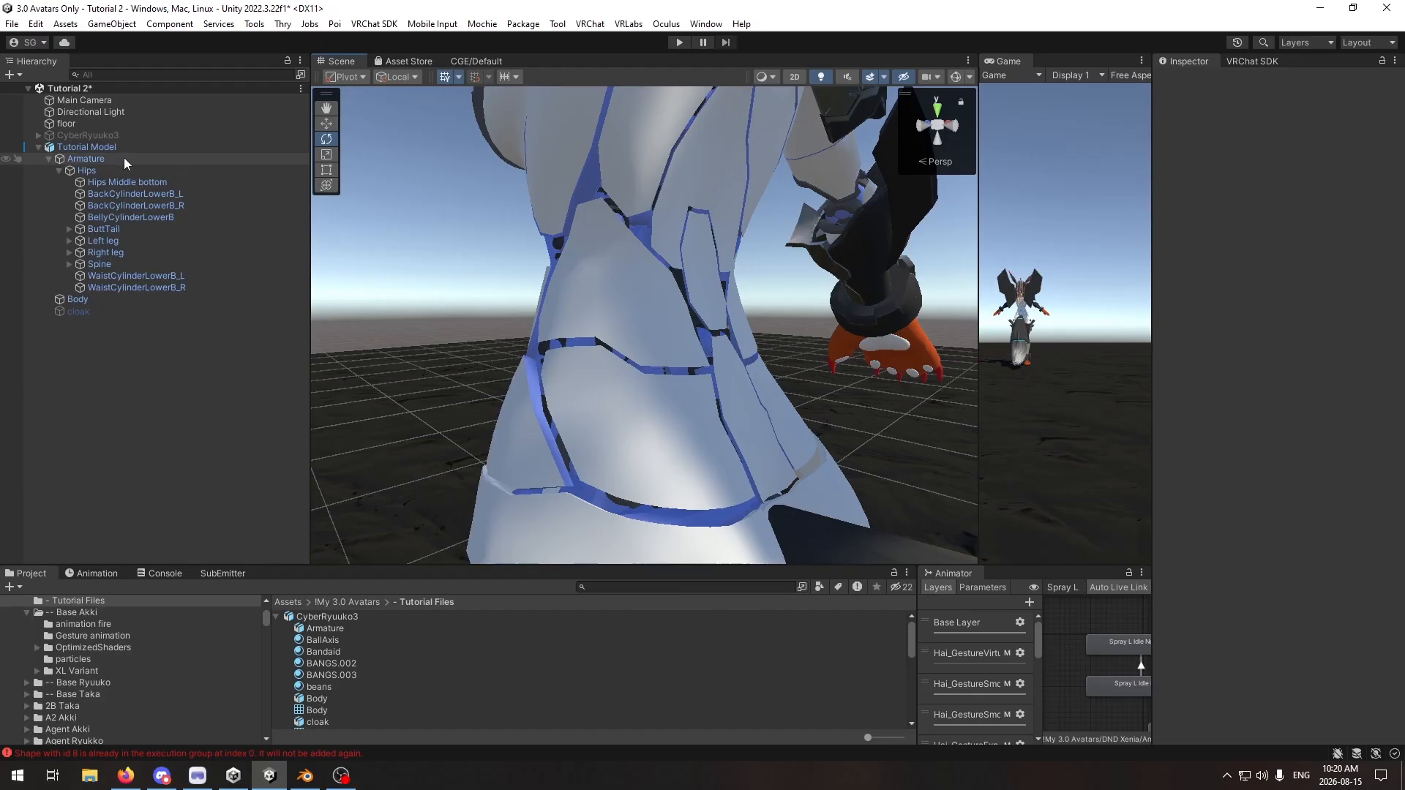
Step: Try moving the Hips Middle bottom and Top part Aim bones to test which lower-back parts follow, restoring their positions
click(104, 263)
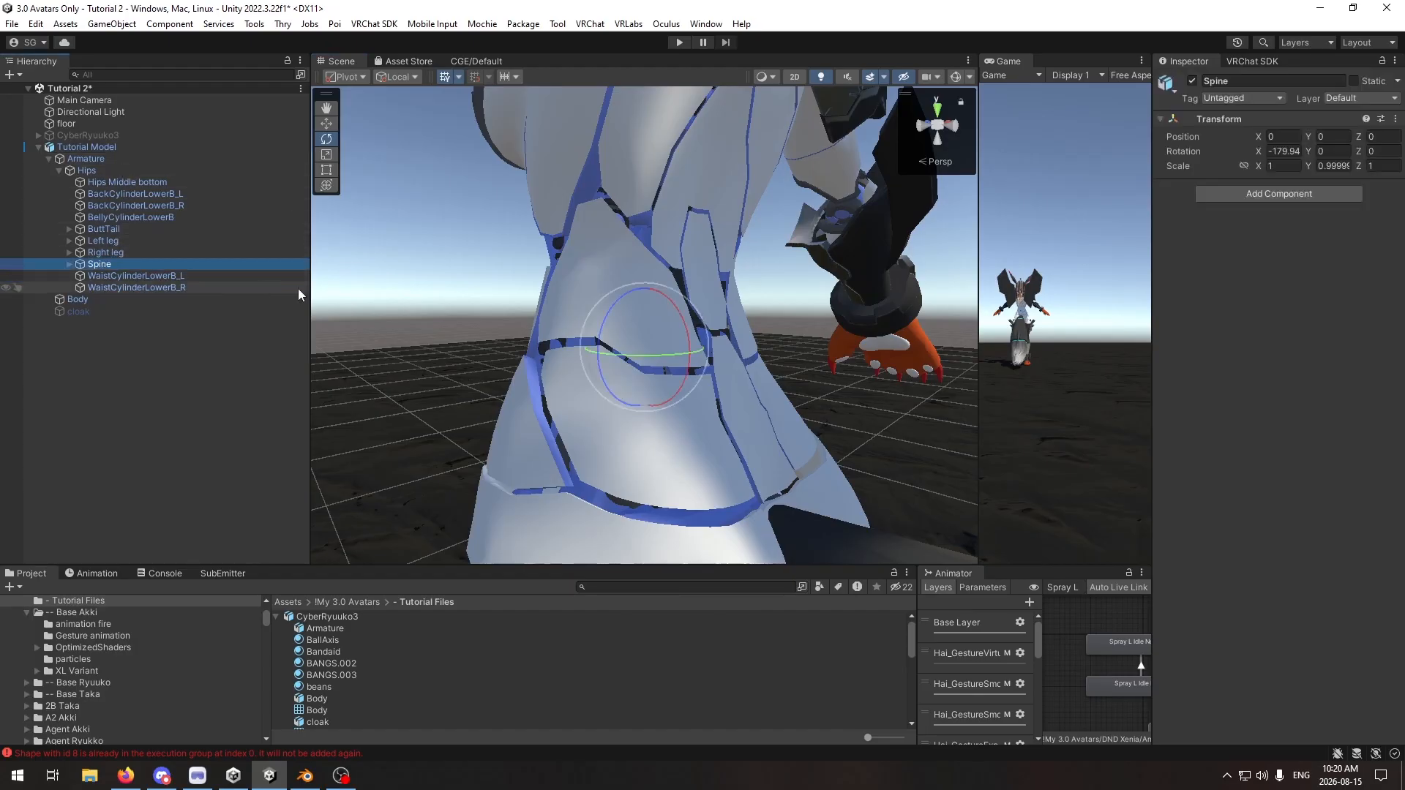
click(111, 182)
click(326, 122)
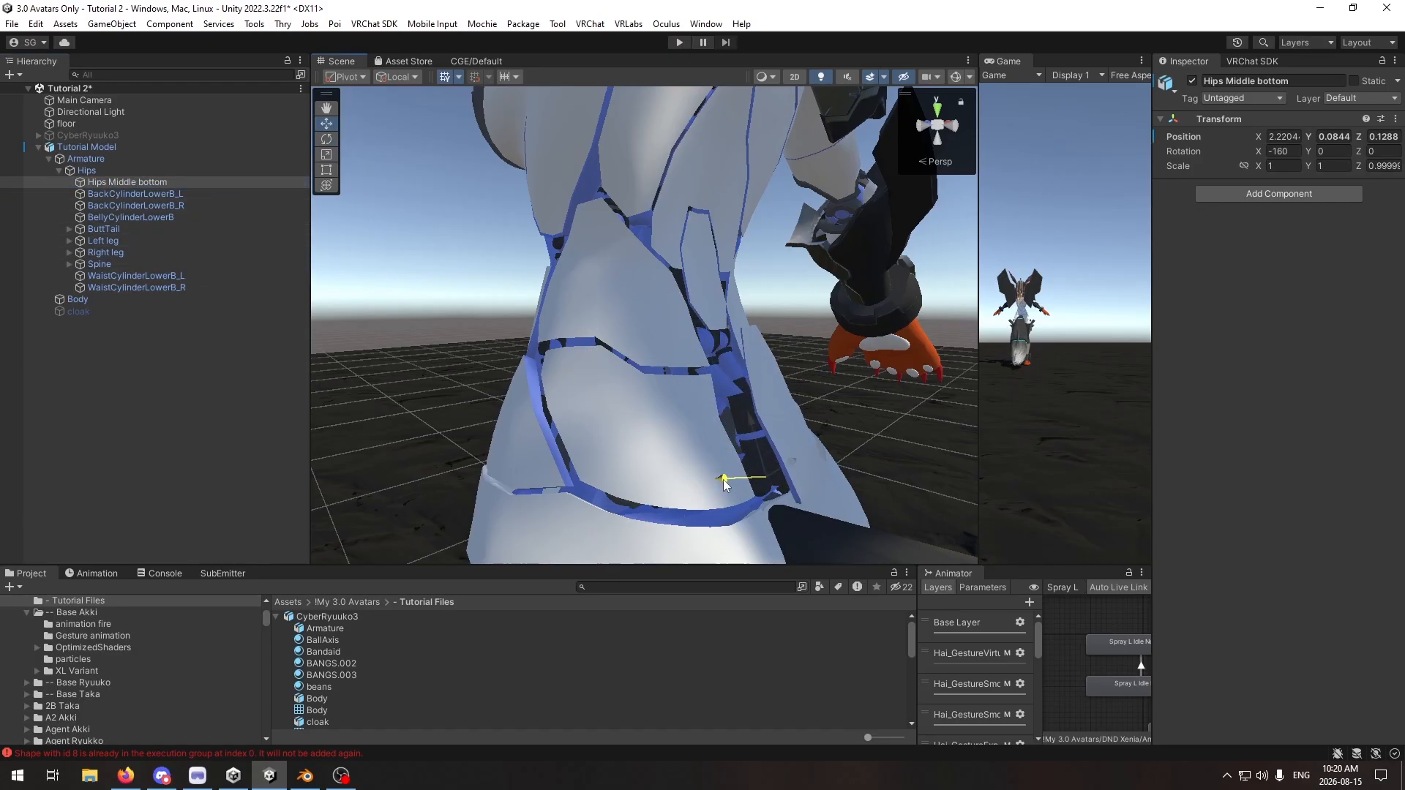
click(69, 264)
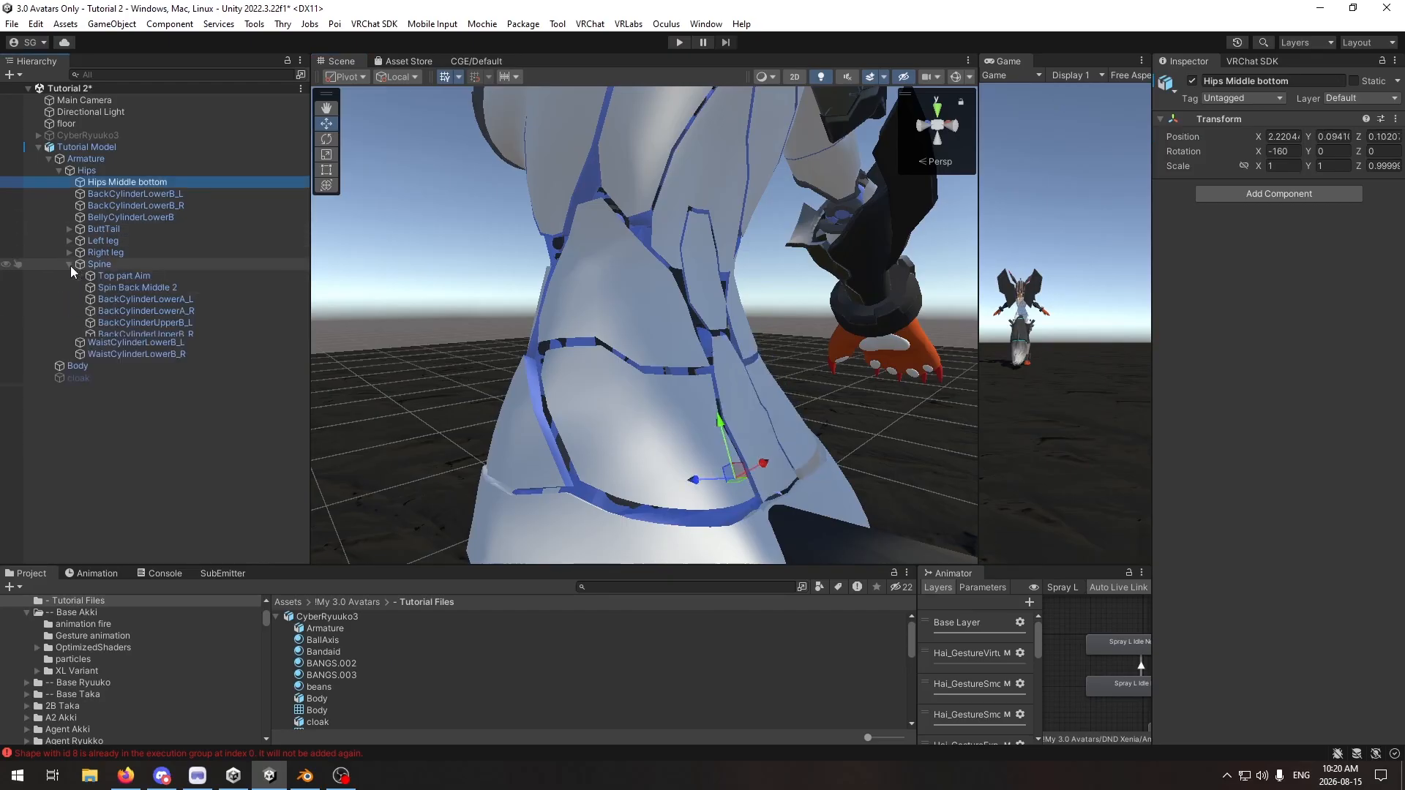
click(123, 276)
click(753, 325)
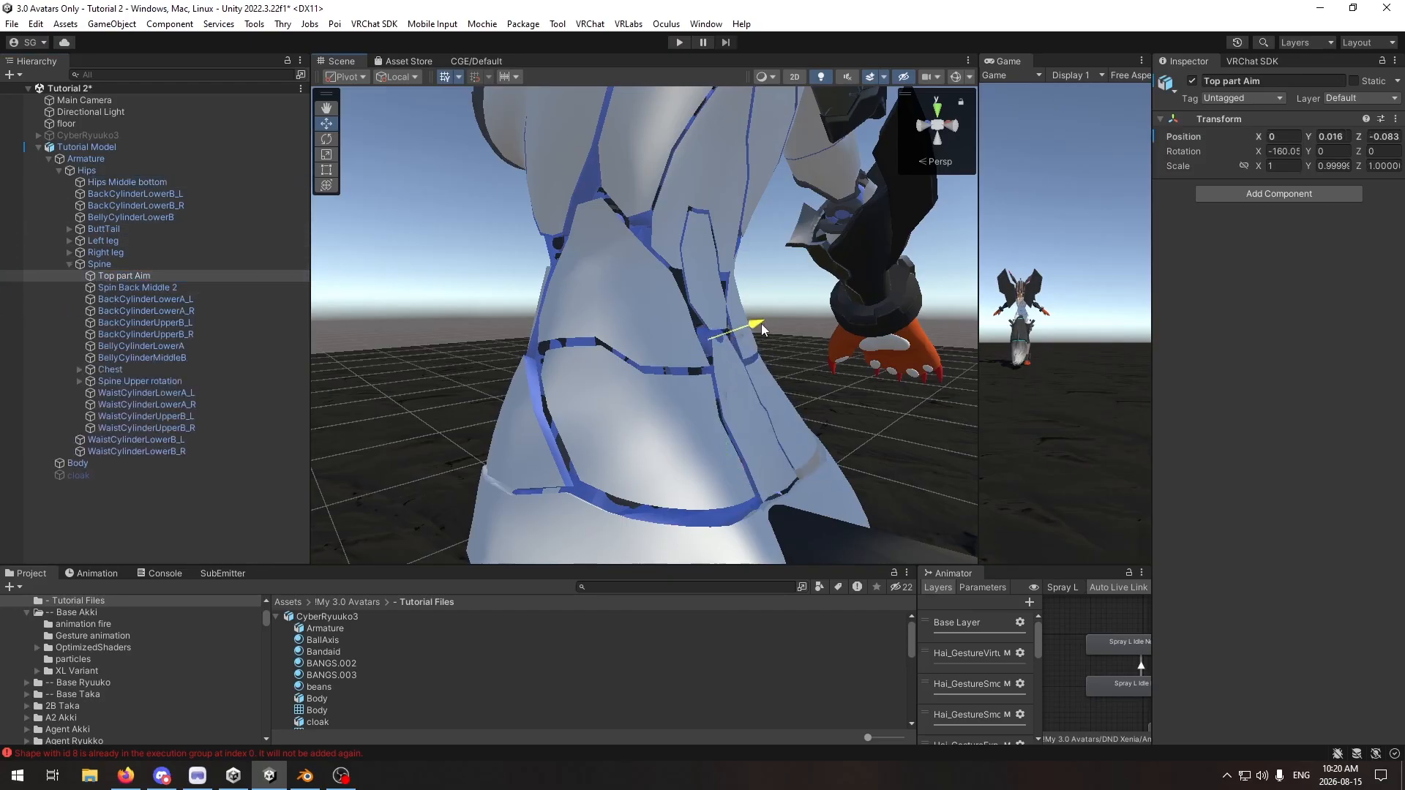
click(114, 181)
click(116, 264)
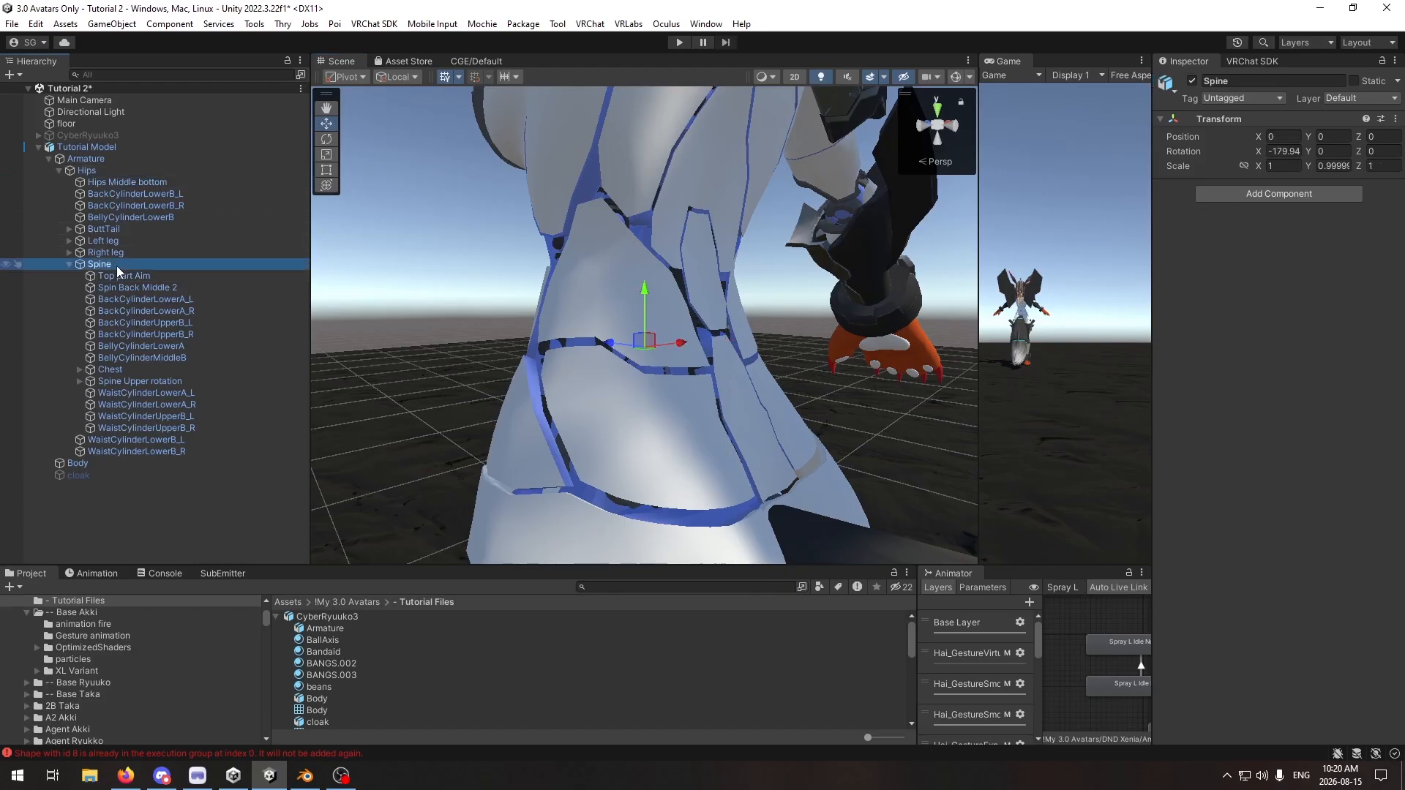
Step: Create an empty child object under Hips, name it Hips Connect, and reparent it directly under Tutorial Model
click(89, 171)
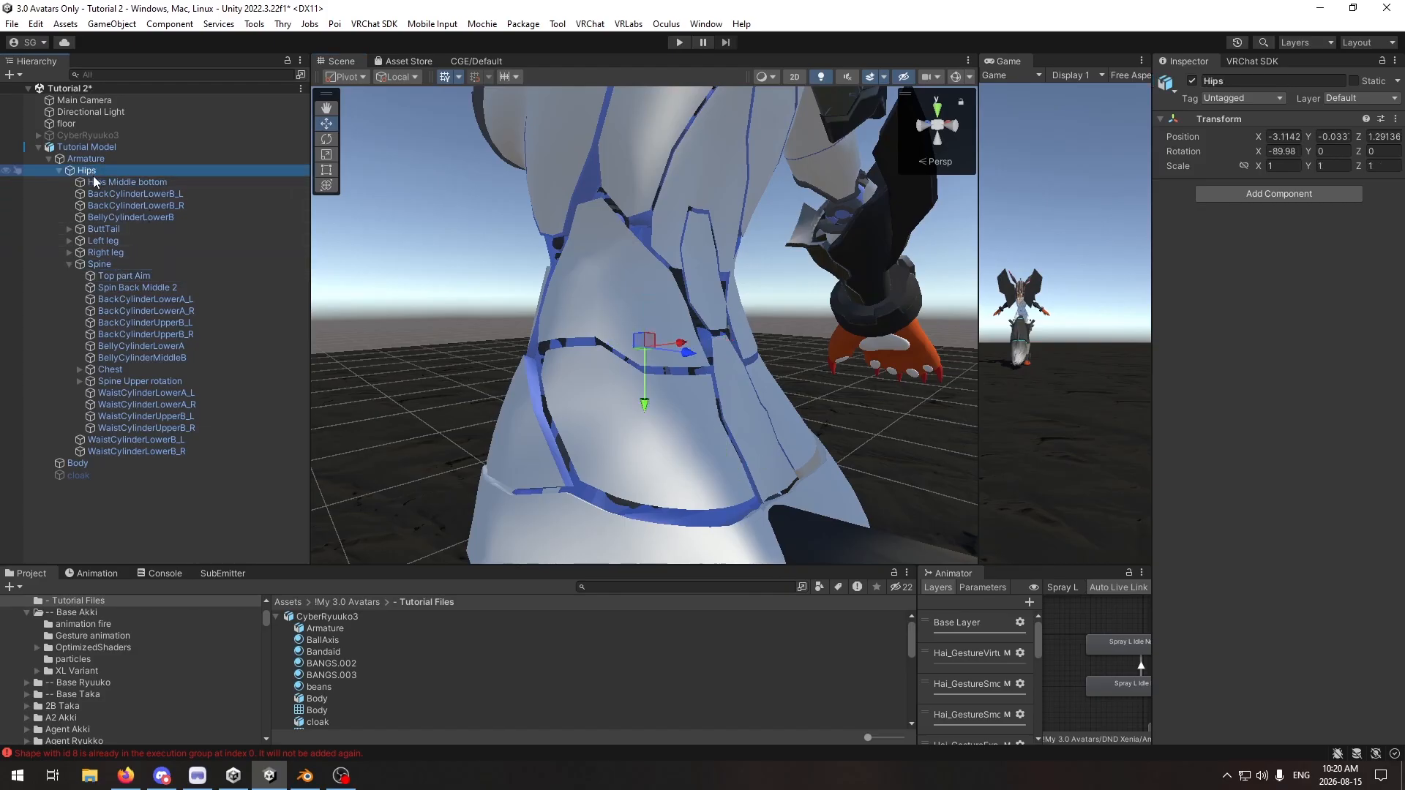
right_click(87, 171)
click(79, 173)
right_click(87, 172)
click(88, 179)
key(Escape)
right_click(82, 169)
click(157, 377)
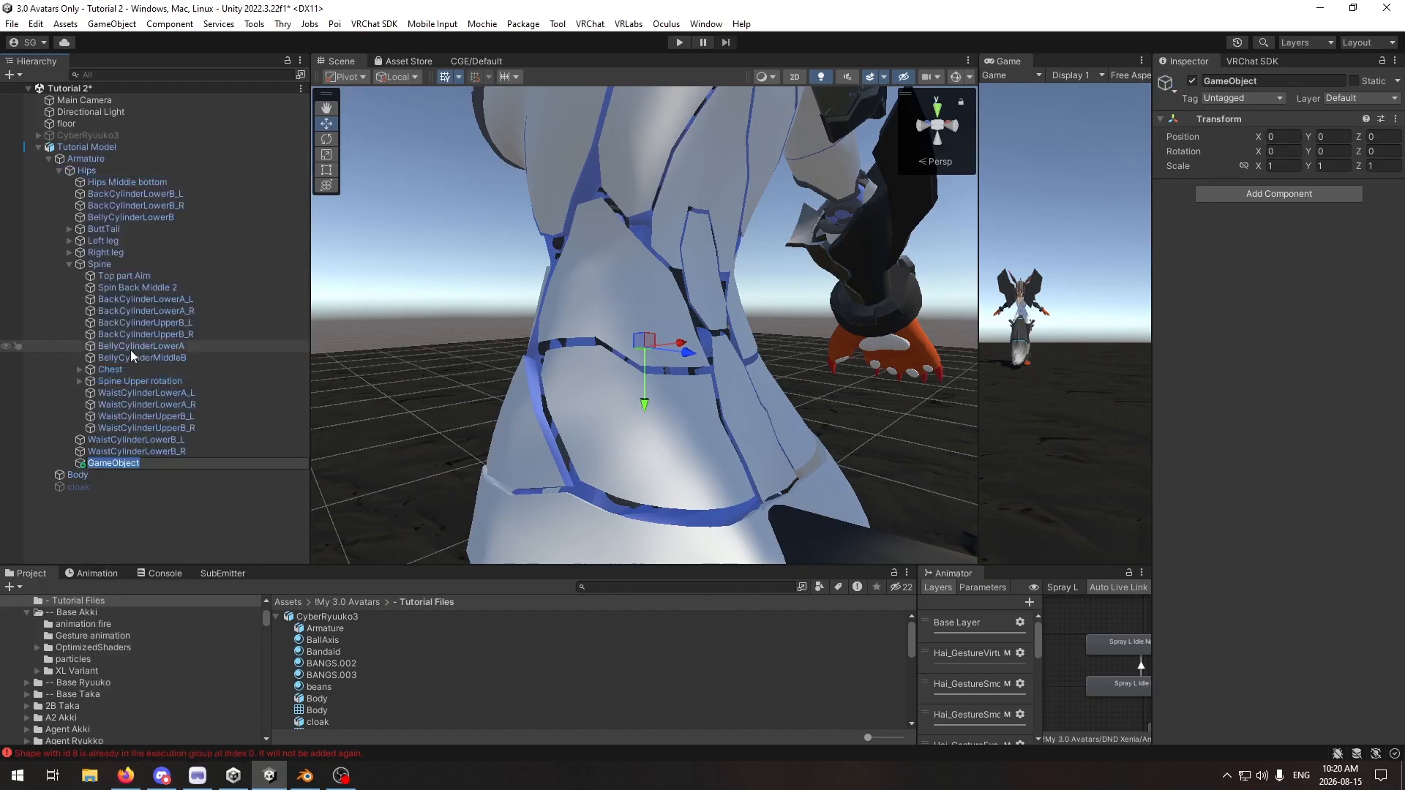
text(H)
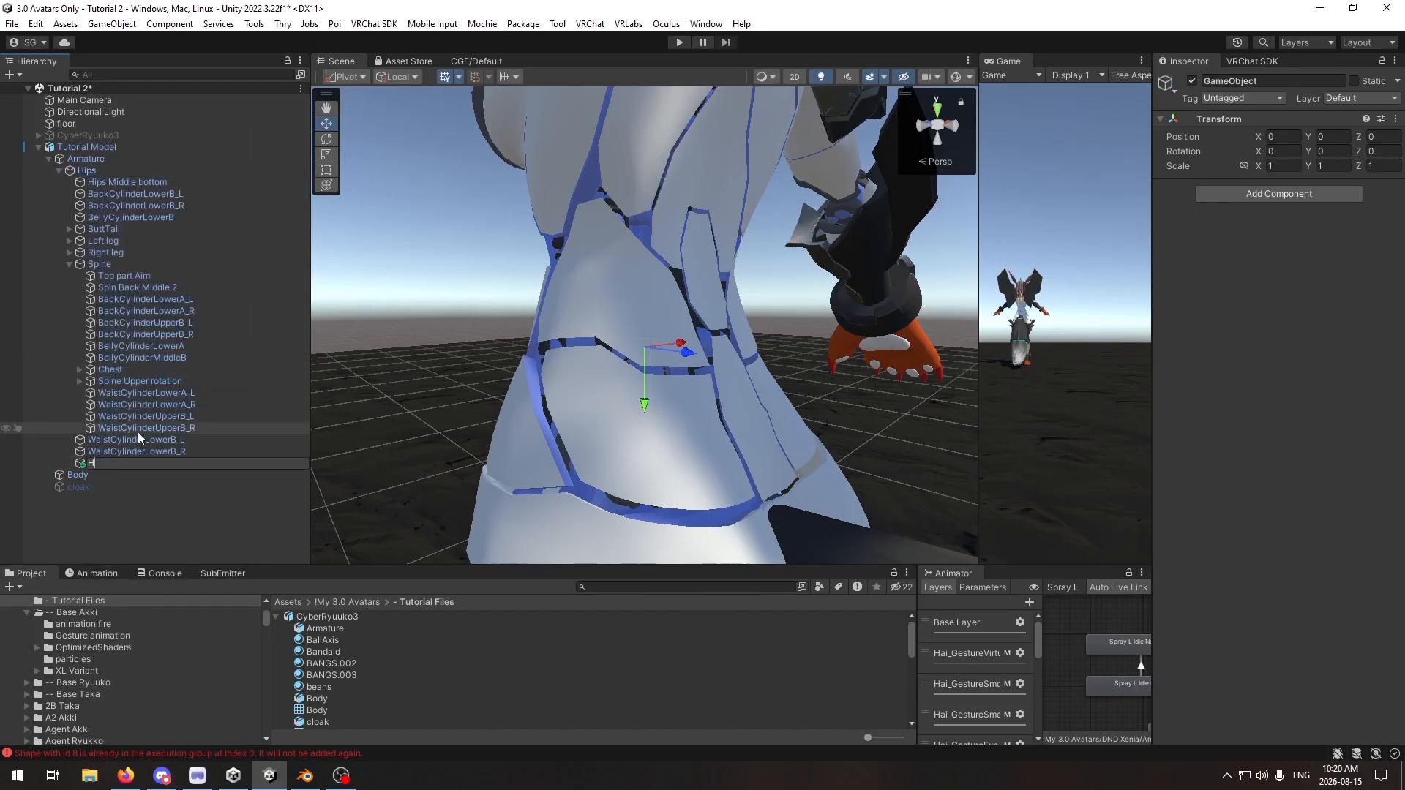
text(ips Connect)
key(Return)
drag(122, 465, 94, 147)
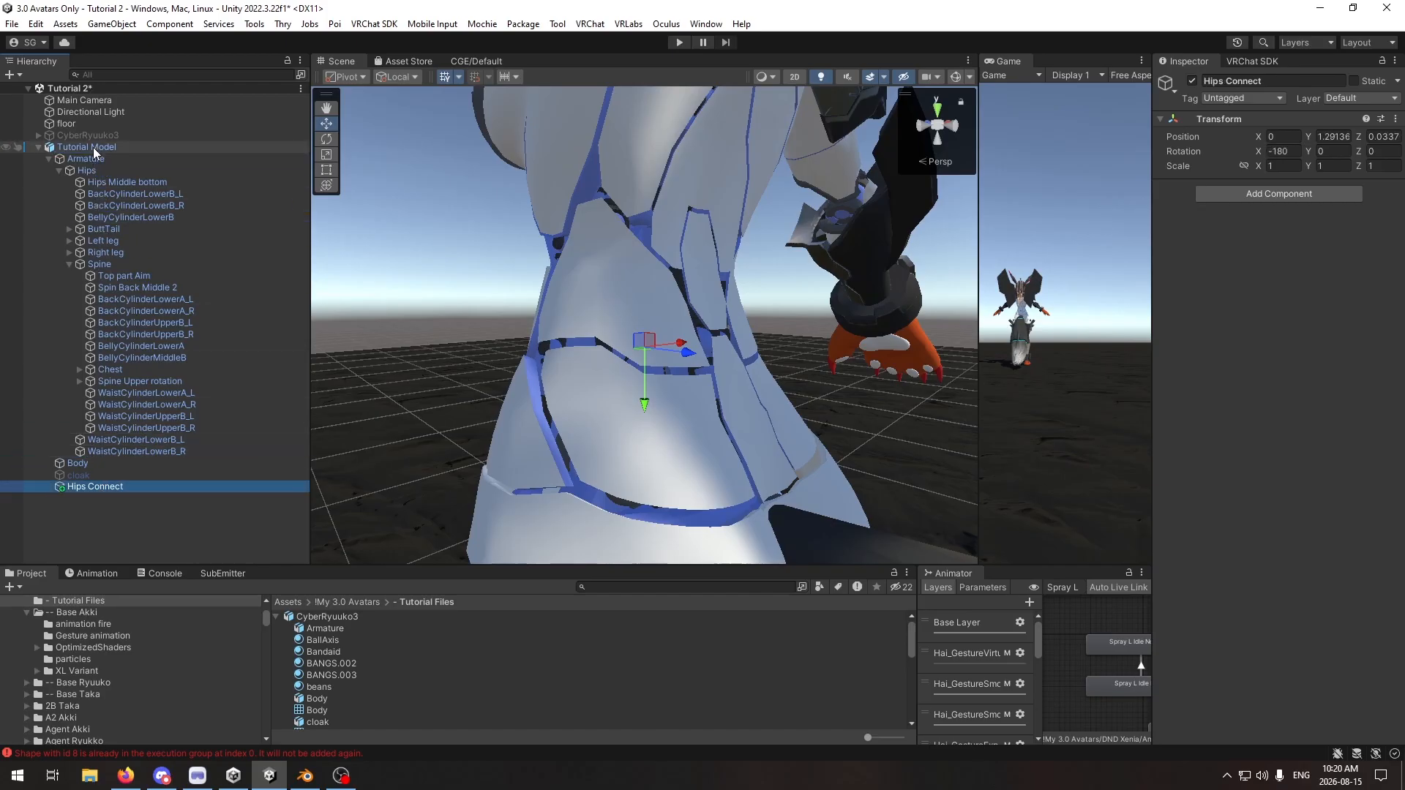
Step: Create an empty child object under Spine, name it Spine Connect, and reparent it directly under Tutorial Model
click(102, 263)
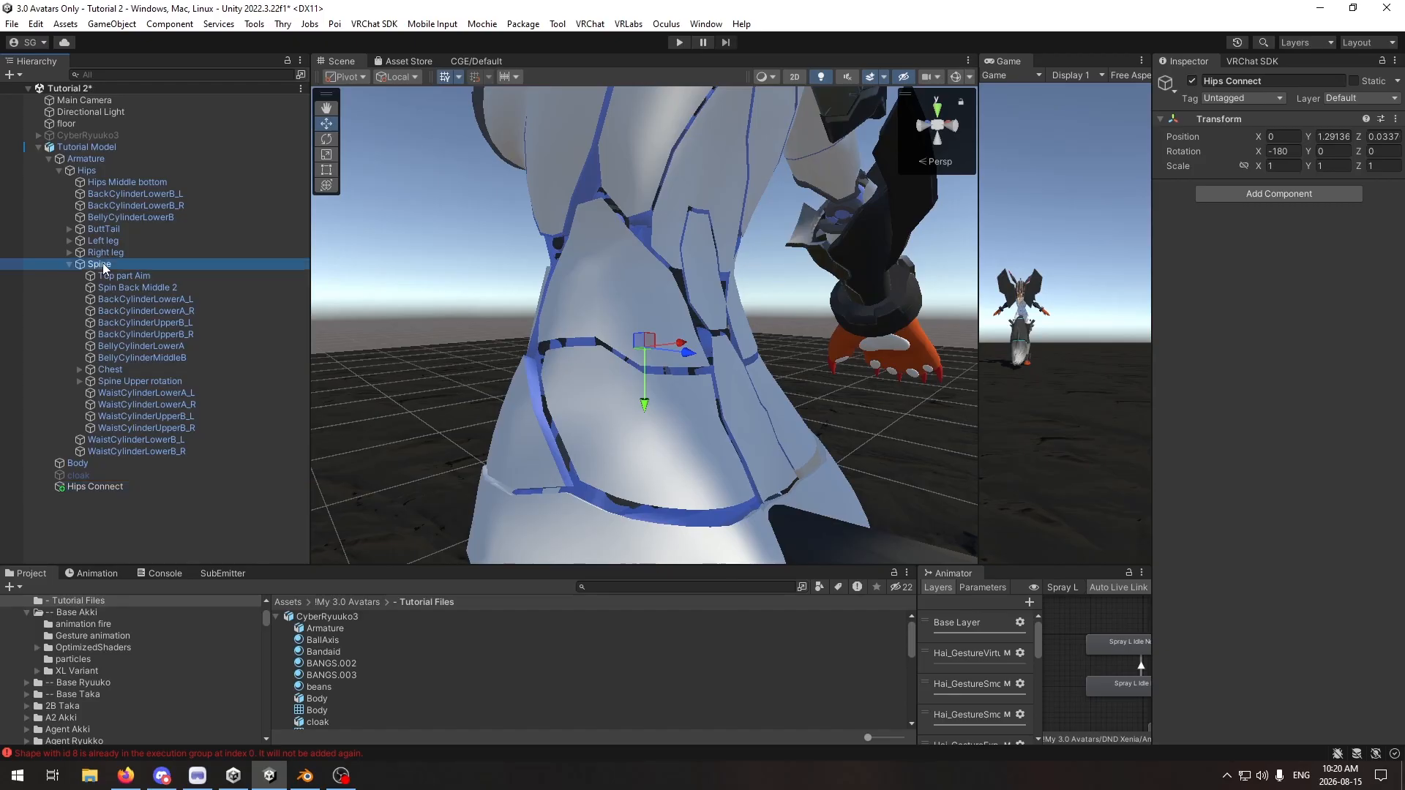
right_click(103, 263)
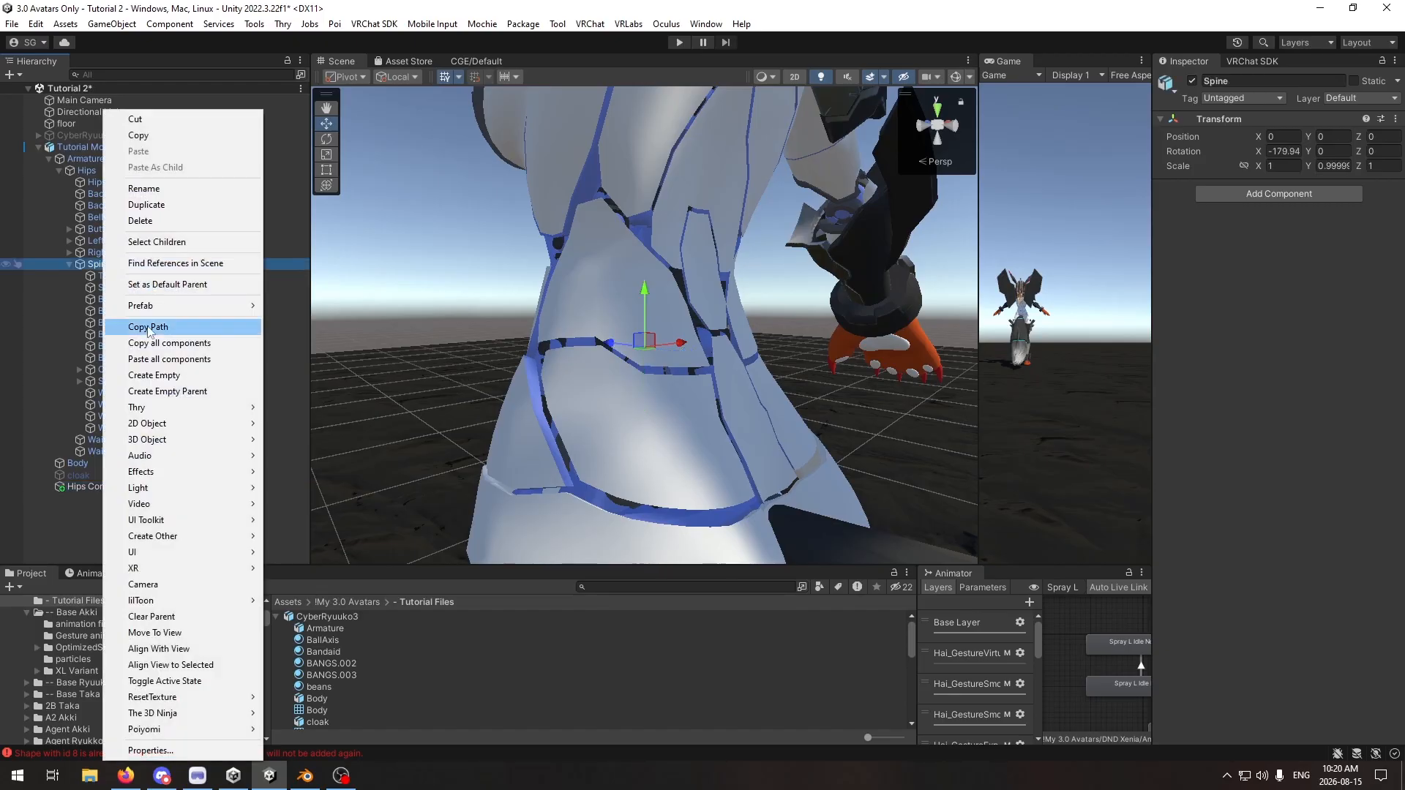
click(155, 375)
text(Spi)
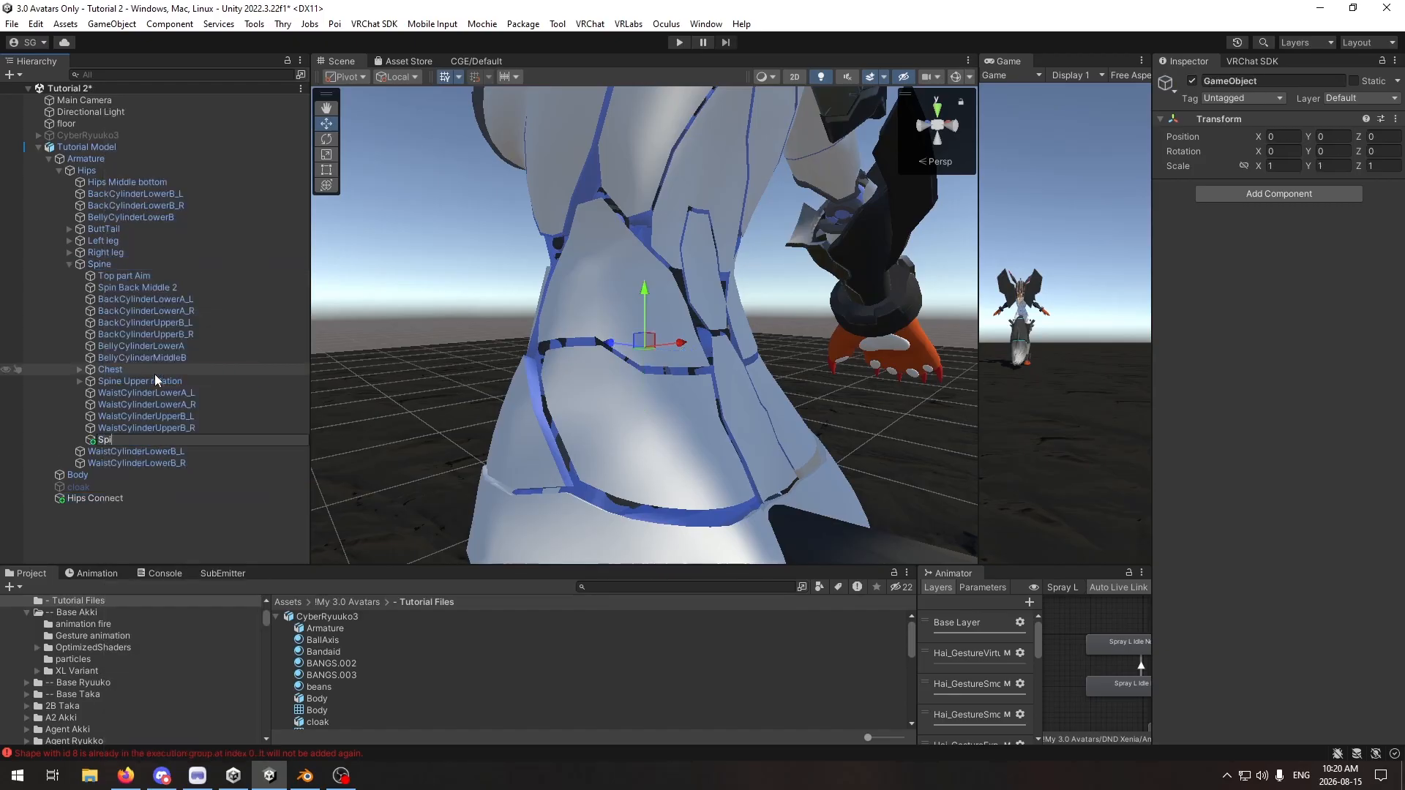
text(ne Connect)
key(Return)
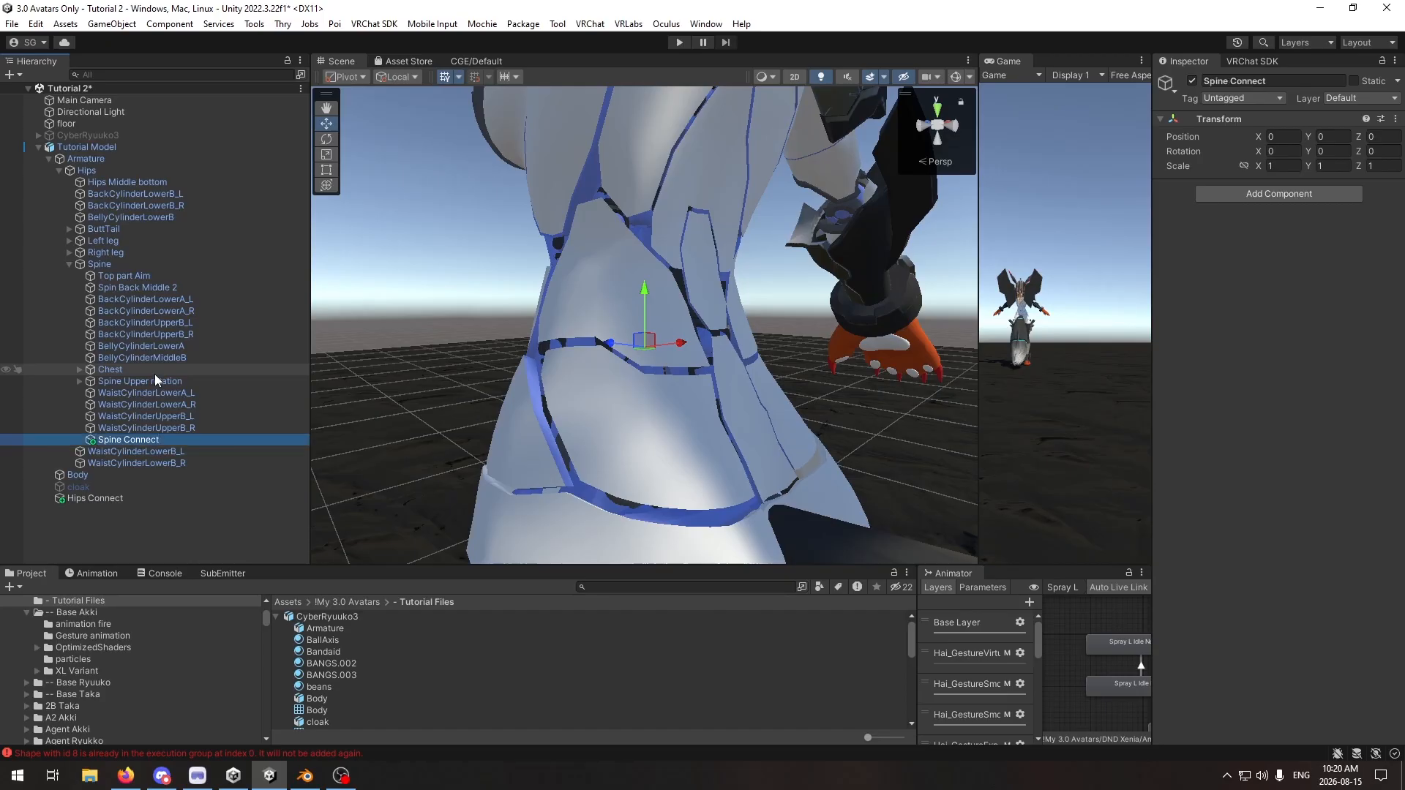
drag(111, 439, 91, 147)
Step: Compare the placement of Hips Connect and Spine Connect, keeping the tool handle position on Pivot
click(119, 488)
click(120, 498)
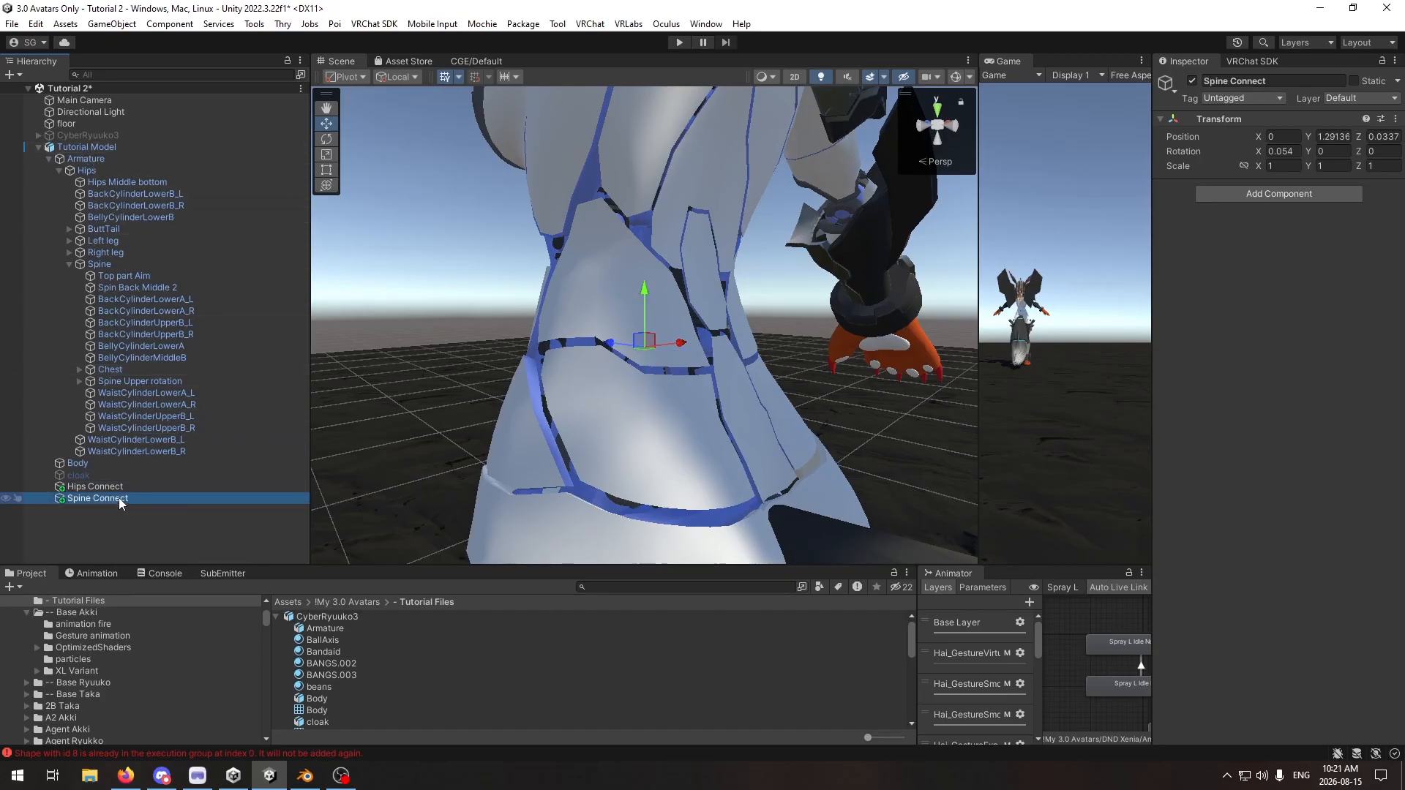
click(350, 76)
click(346, 89)
click(349, 76)
click(343, 104)
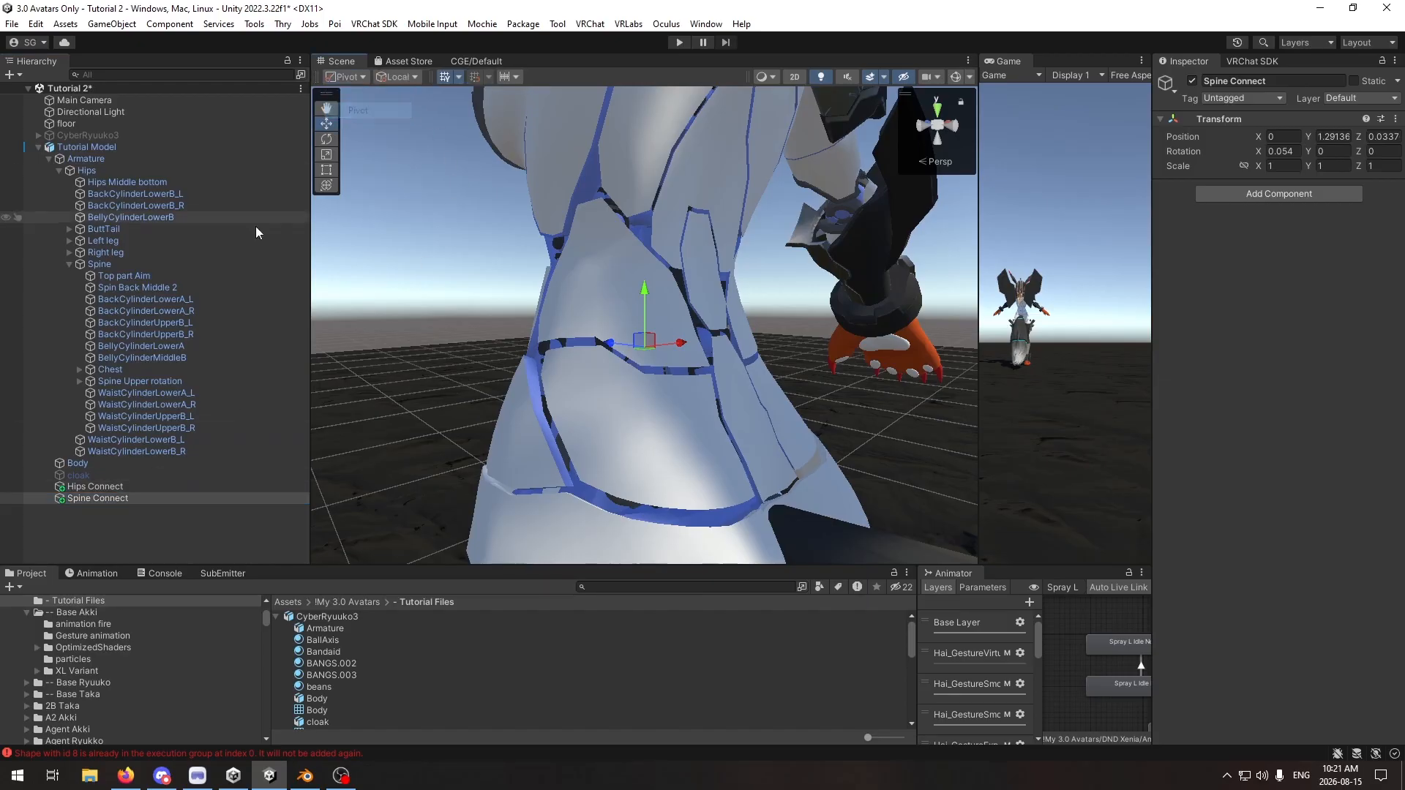
Step: Add a VRC Parent Constraint to Hips Connect with Hips as its source, and activate it
click(99, 486)
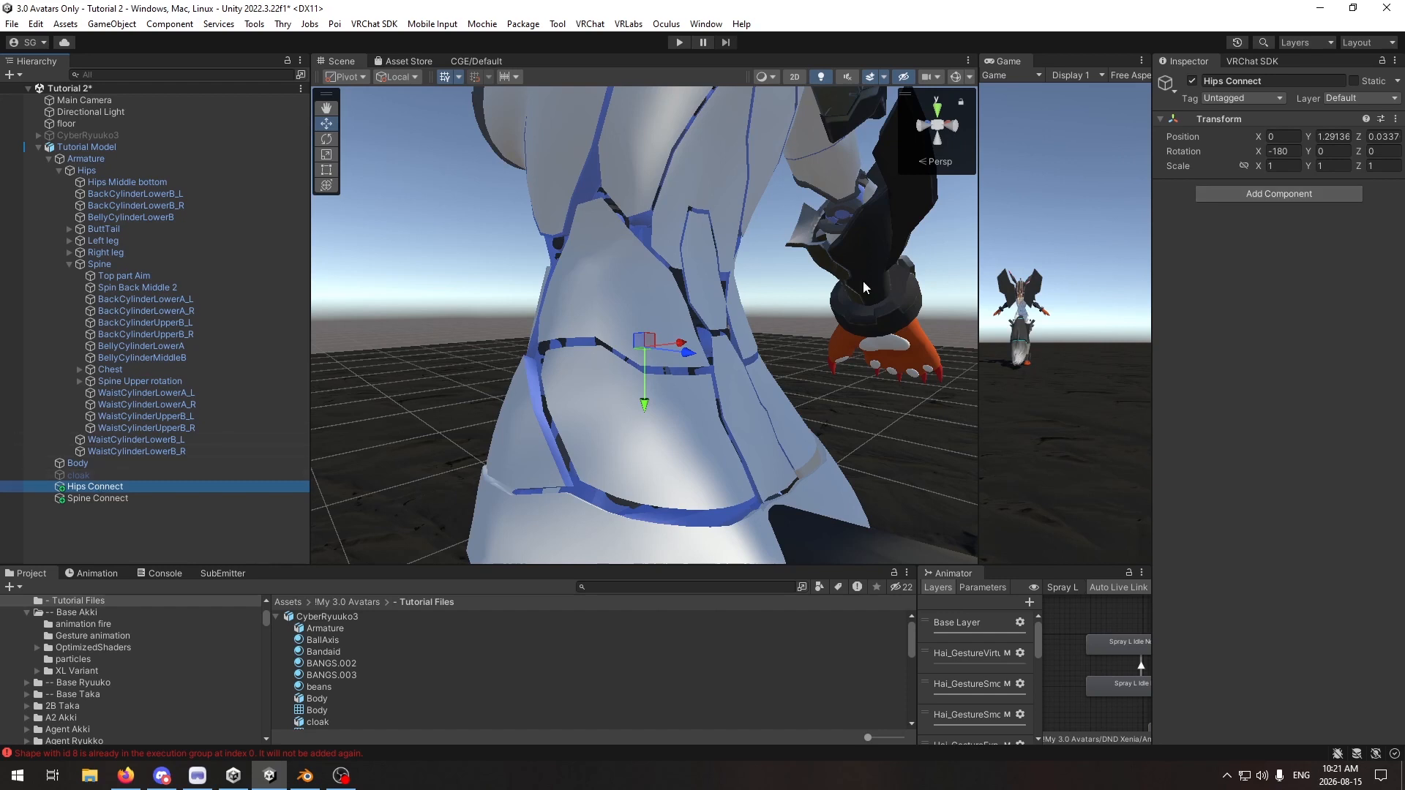
click(1258, 194)
text(parent)
click(1266, 271)
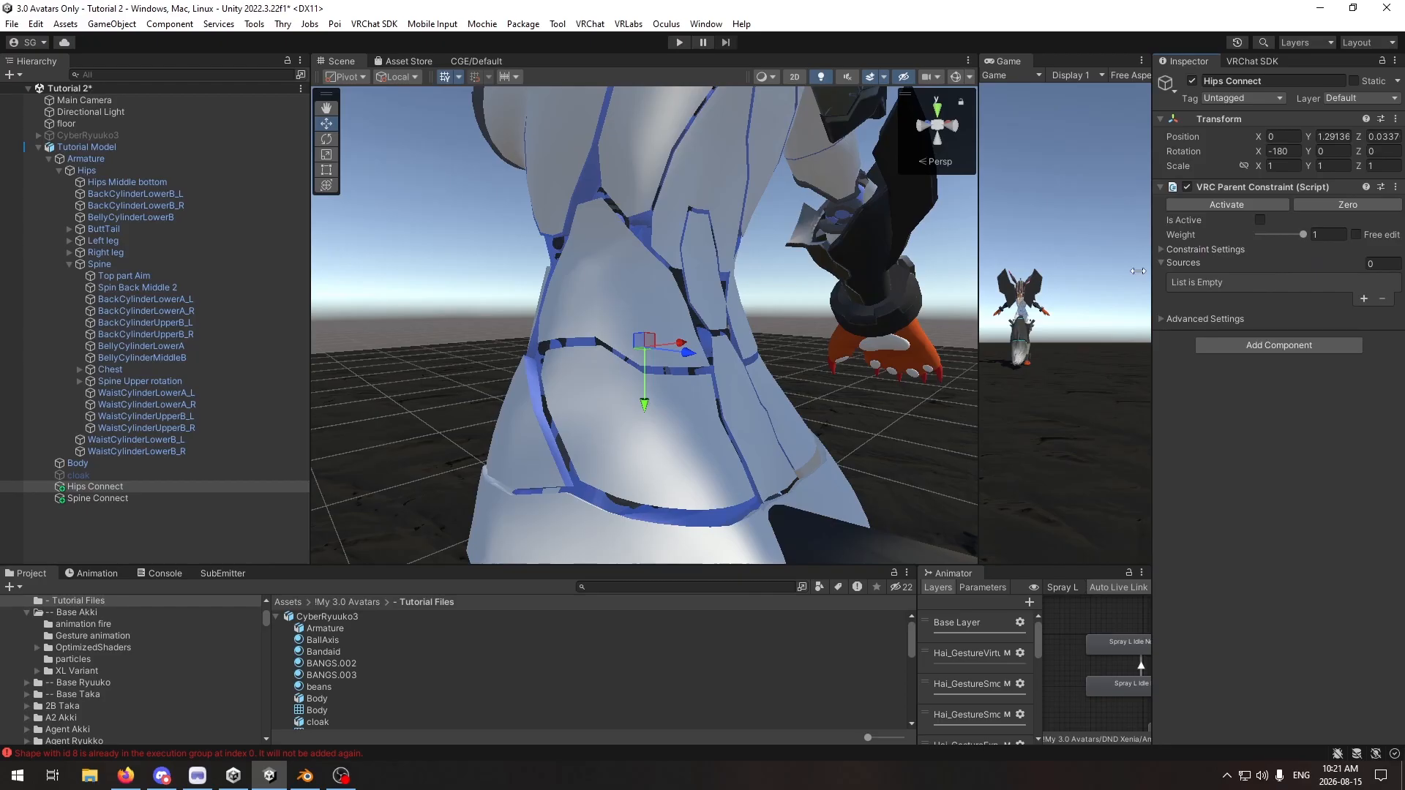
click(1363, 299)
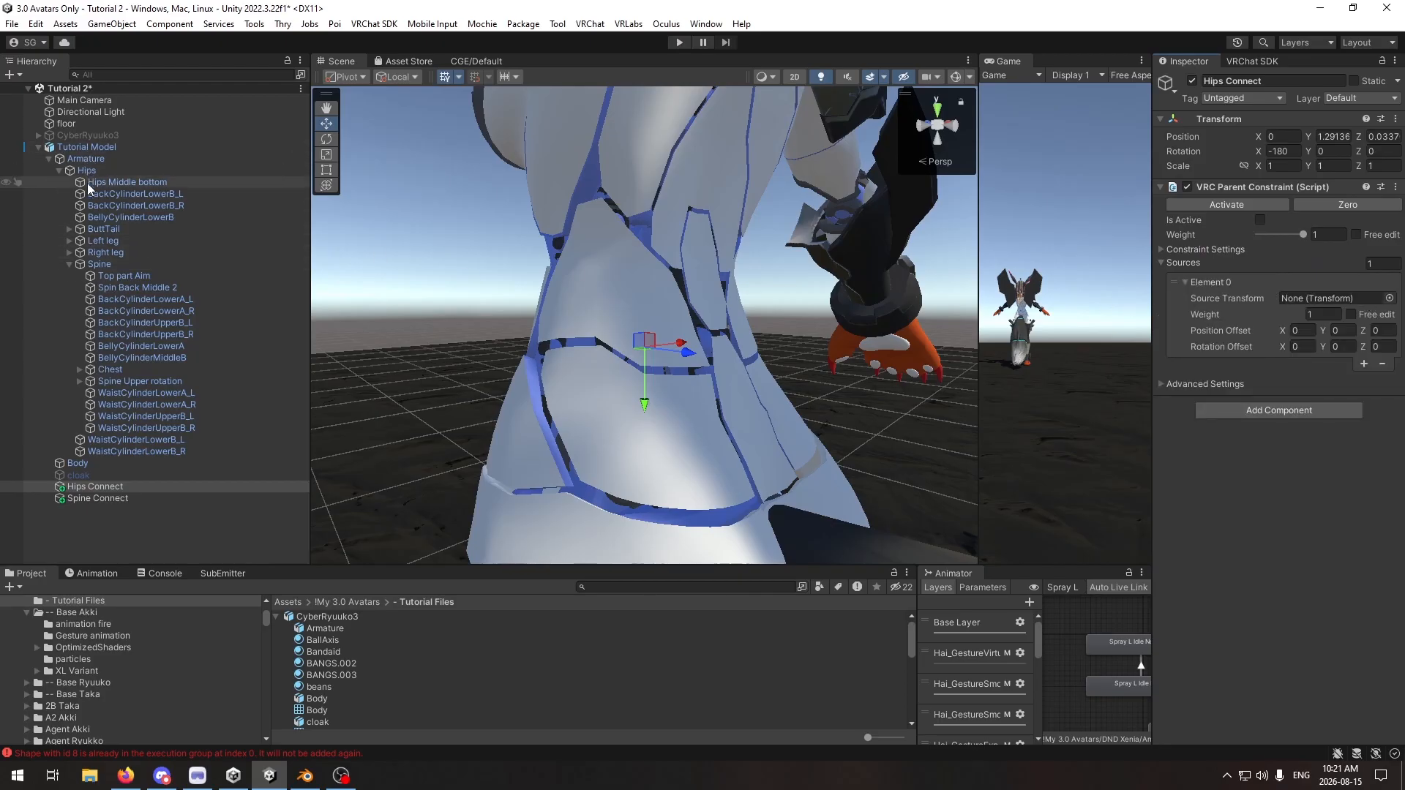
drag(80, 170, 1350, 296)
click(1262, 209)
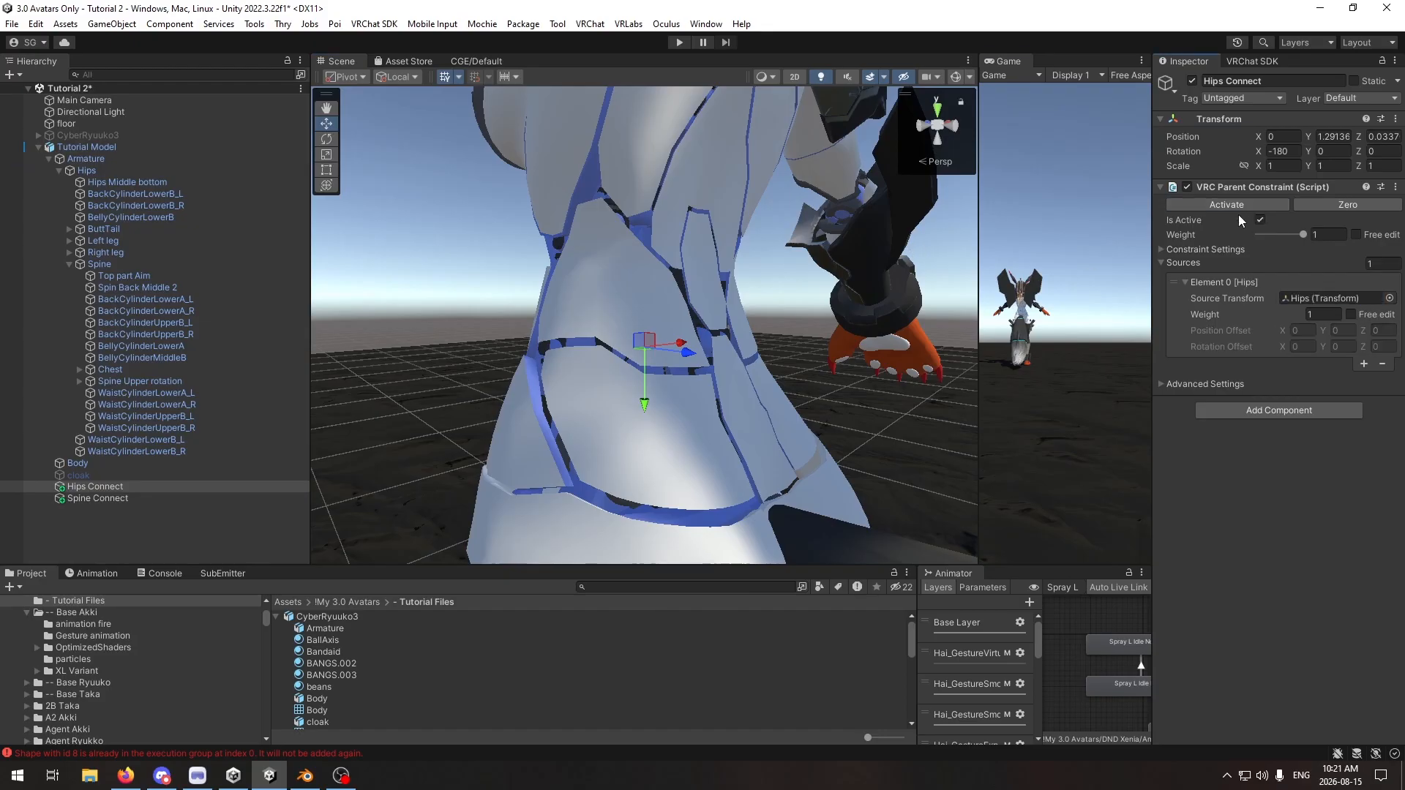
Step: Give Spine Connect a VRC Parent Constraint with Spine as its source
click(93, 500)
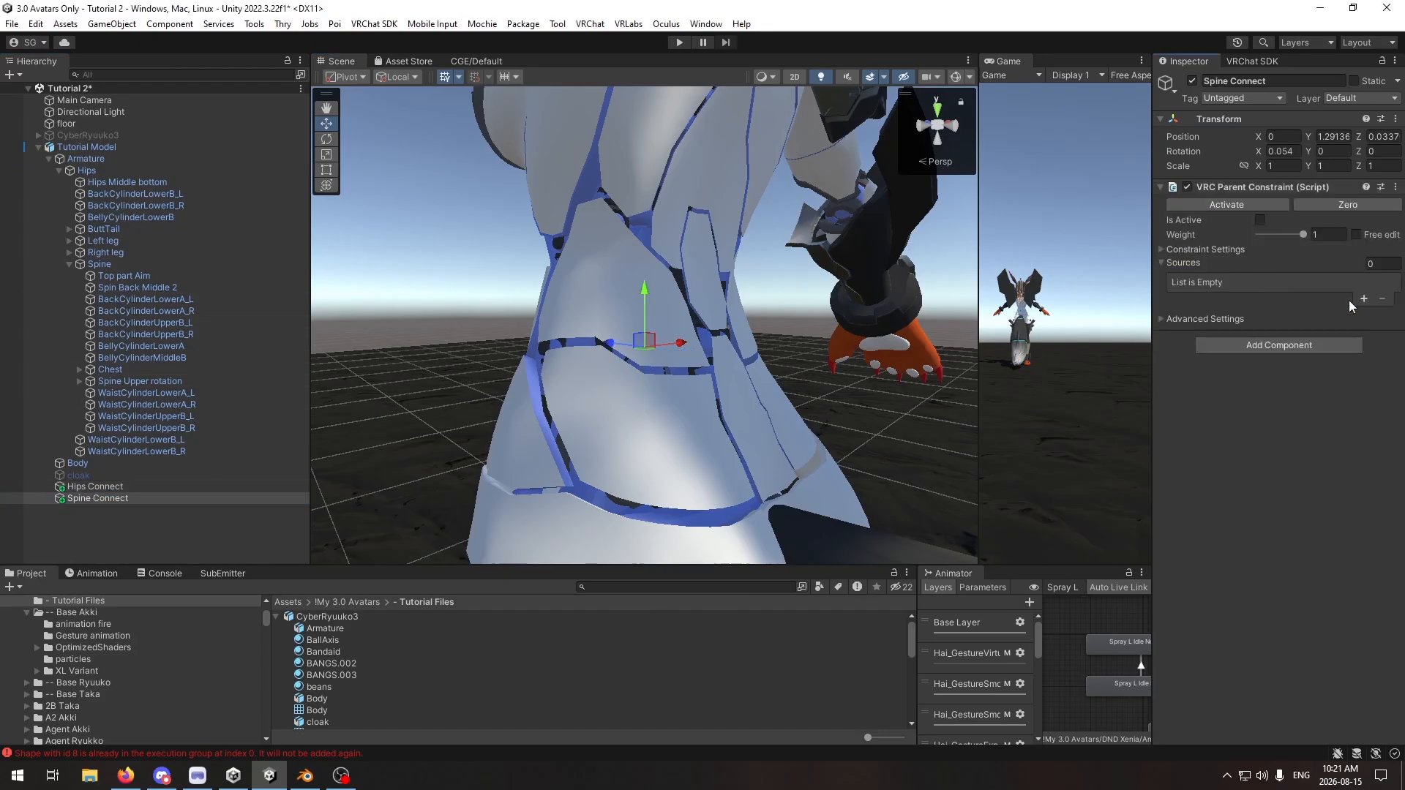
click(1363, 299)
drag(98, 264, 1313, 297)
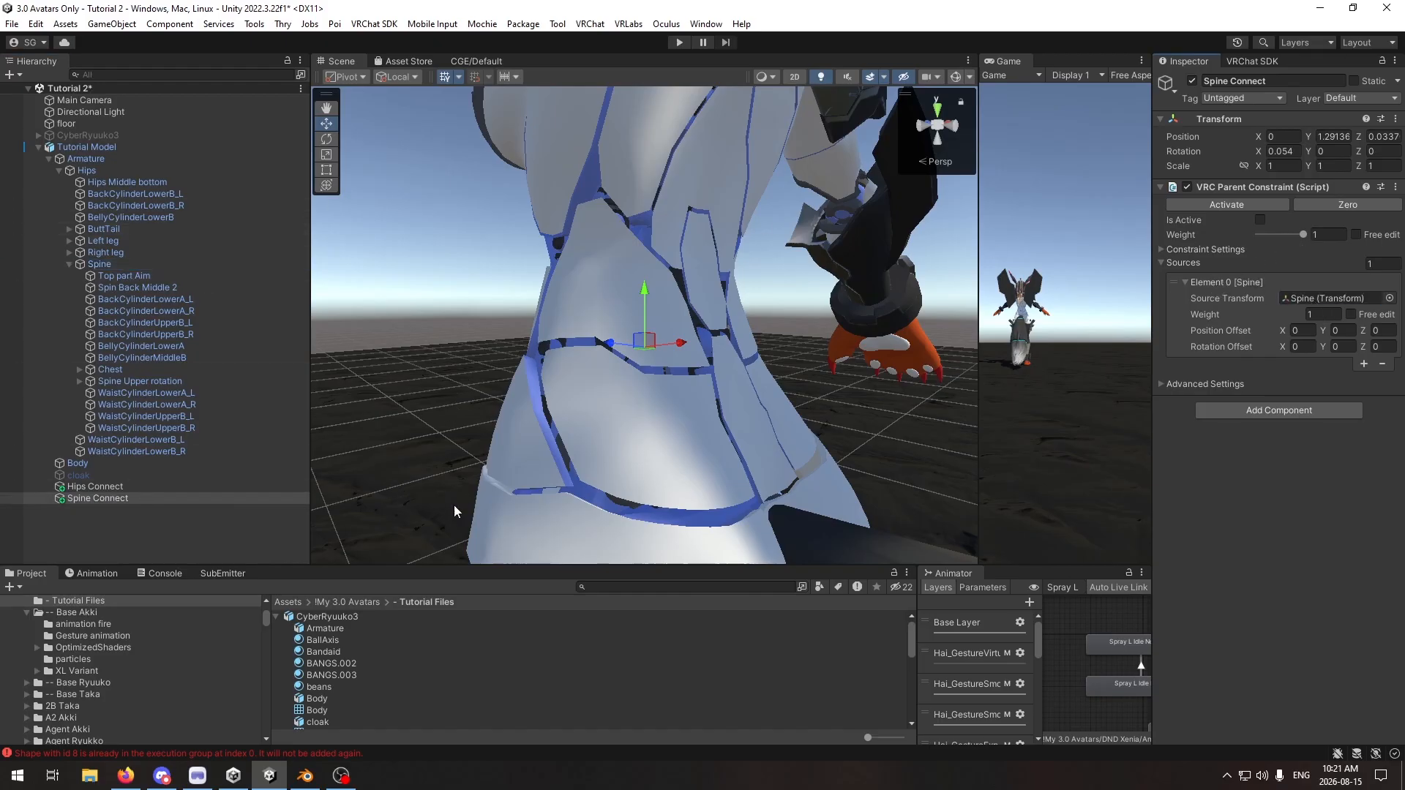
click(92, 486)
click(91, 499)
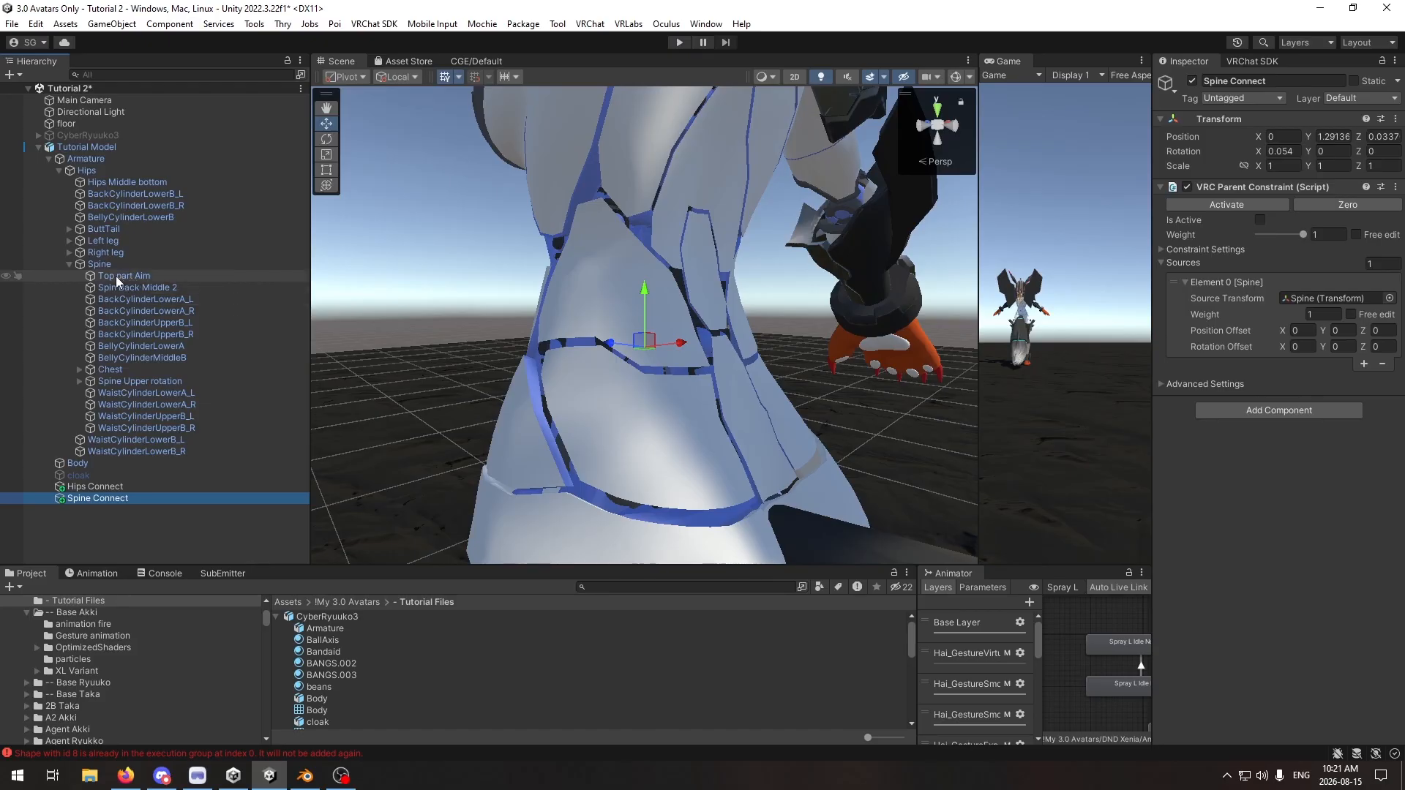
Step: Unpack the Tutorial Model prefab so its bones can be rearranged in the hierarchy
click(87, 148)
right_click(86, 148)
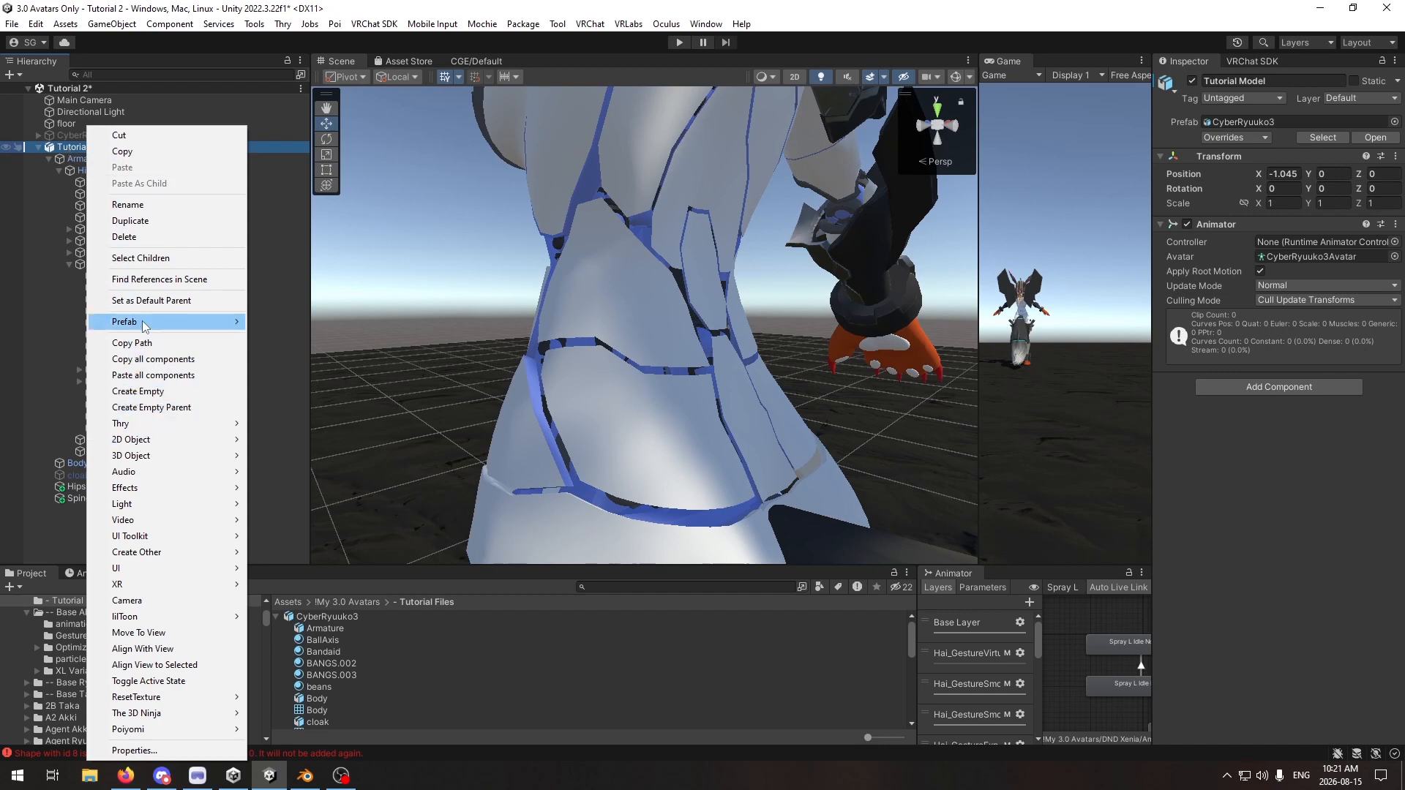
mouse_move(144, 326)
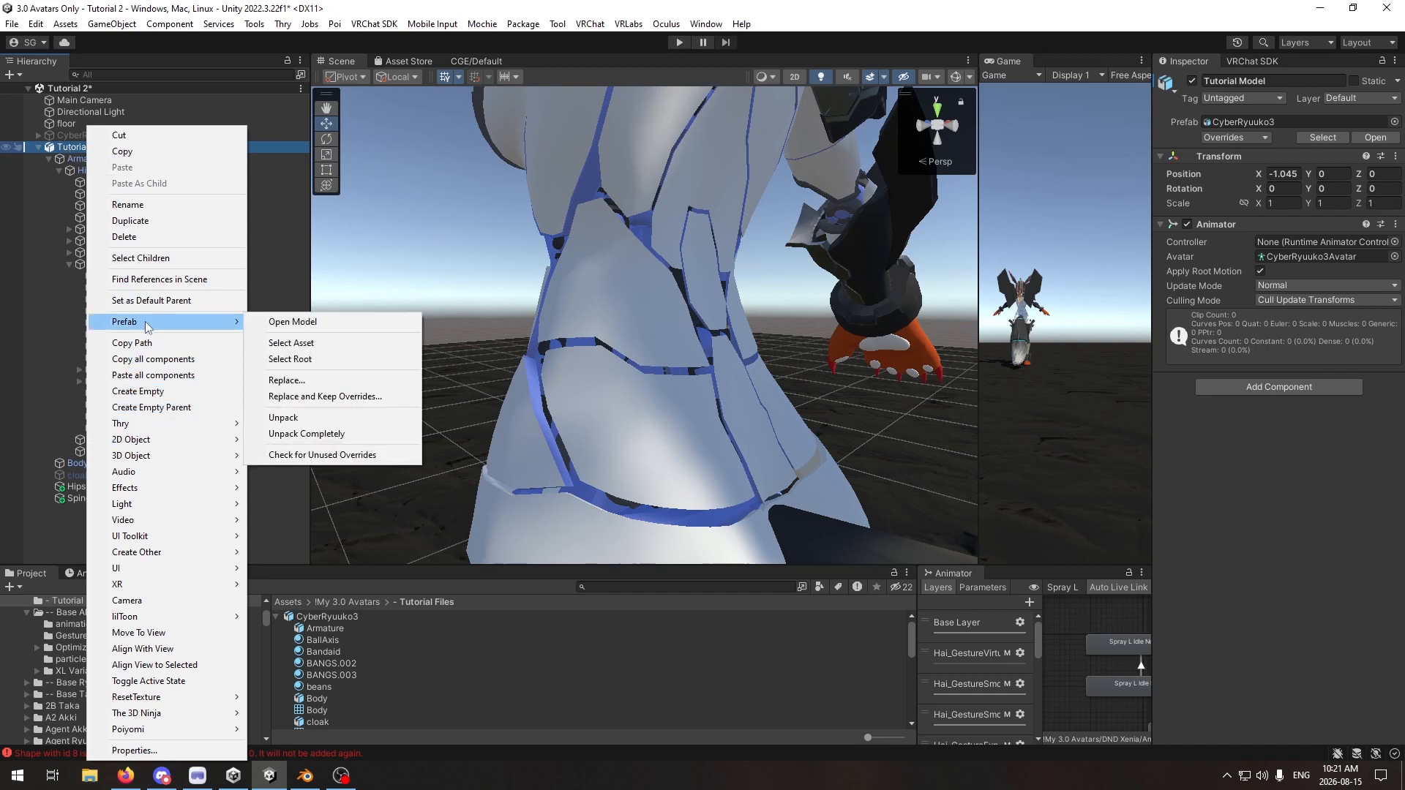
click(294, 419)
click(124, 228)
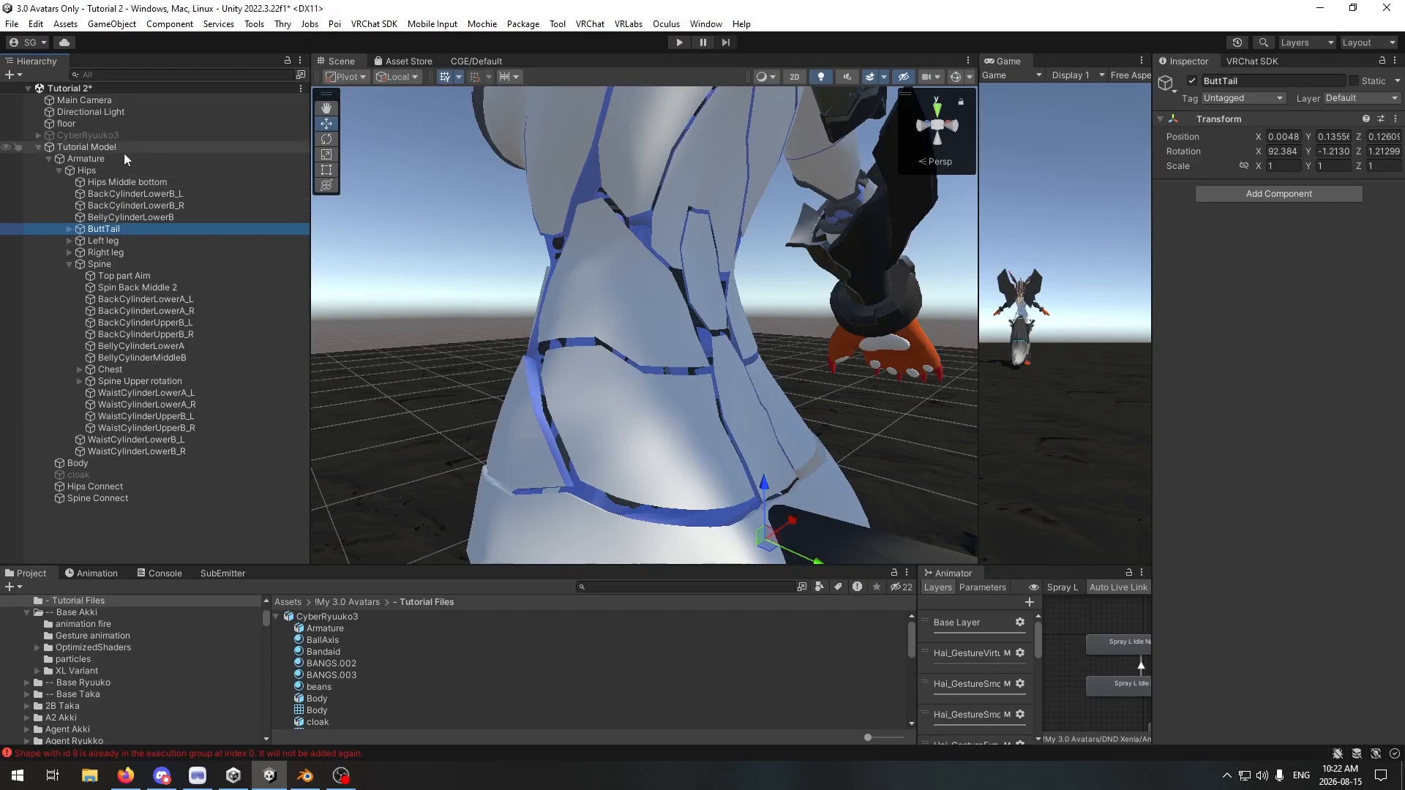
click(82, 147)
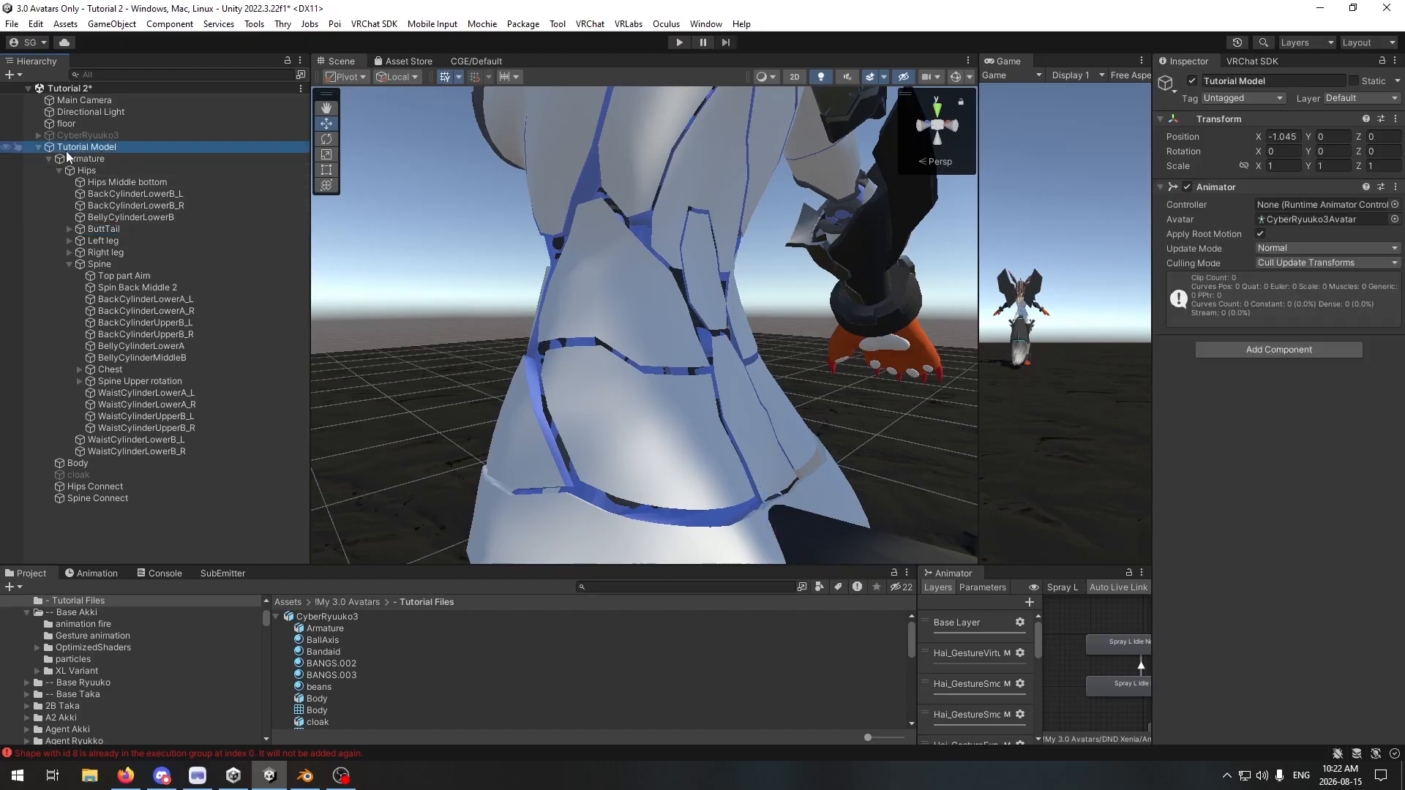
Step: Reparent Top part Aim under Spine Connect and Hips Middle bottom under Hips Connect
click(120, 277)
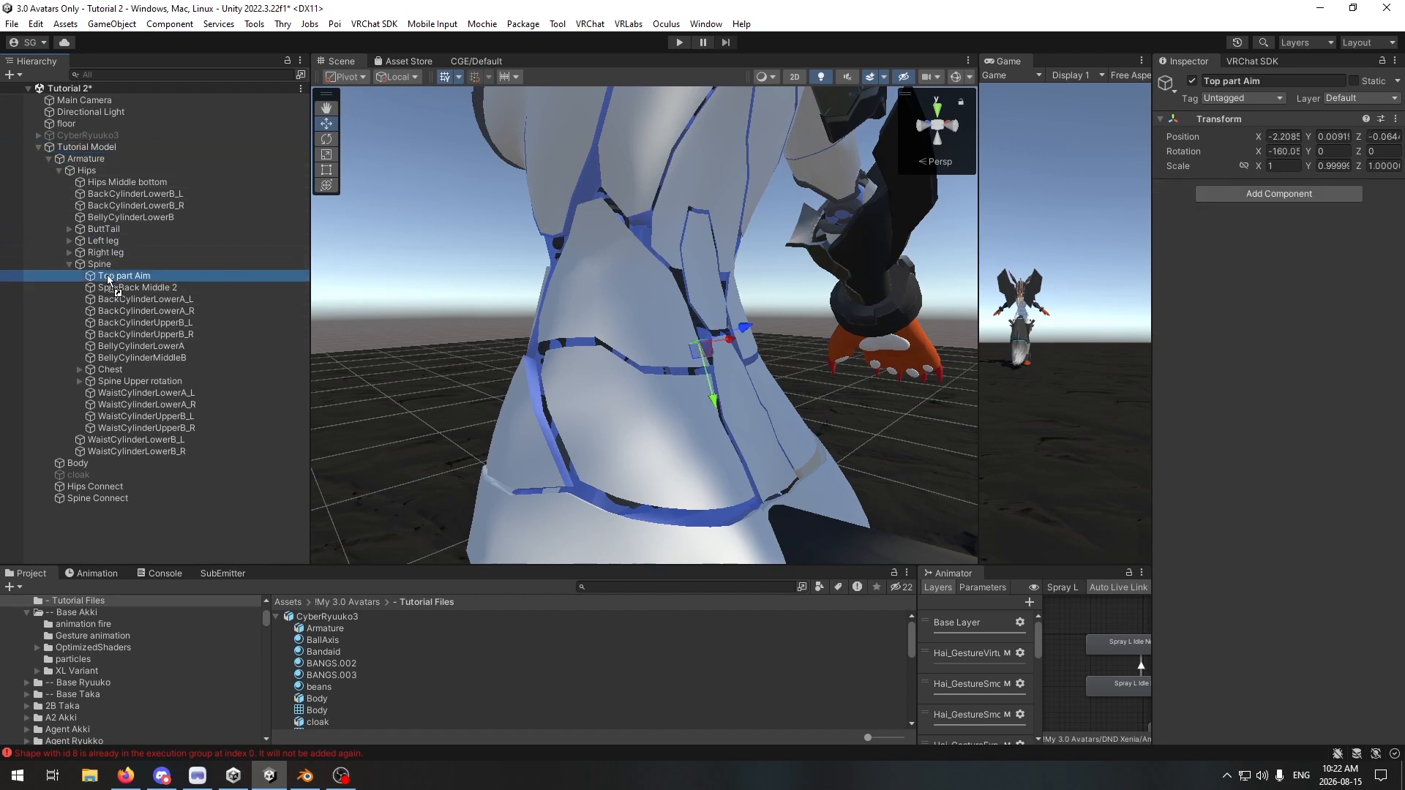
drag(99, 278, 89, 498)
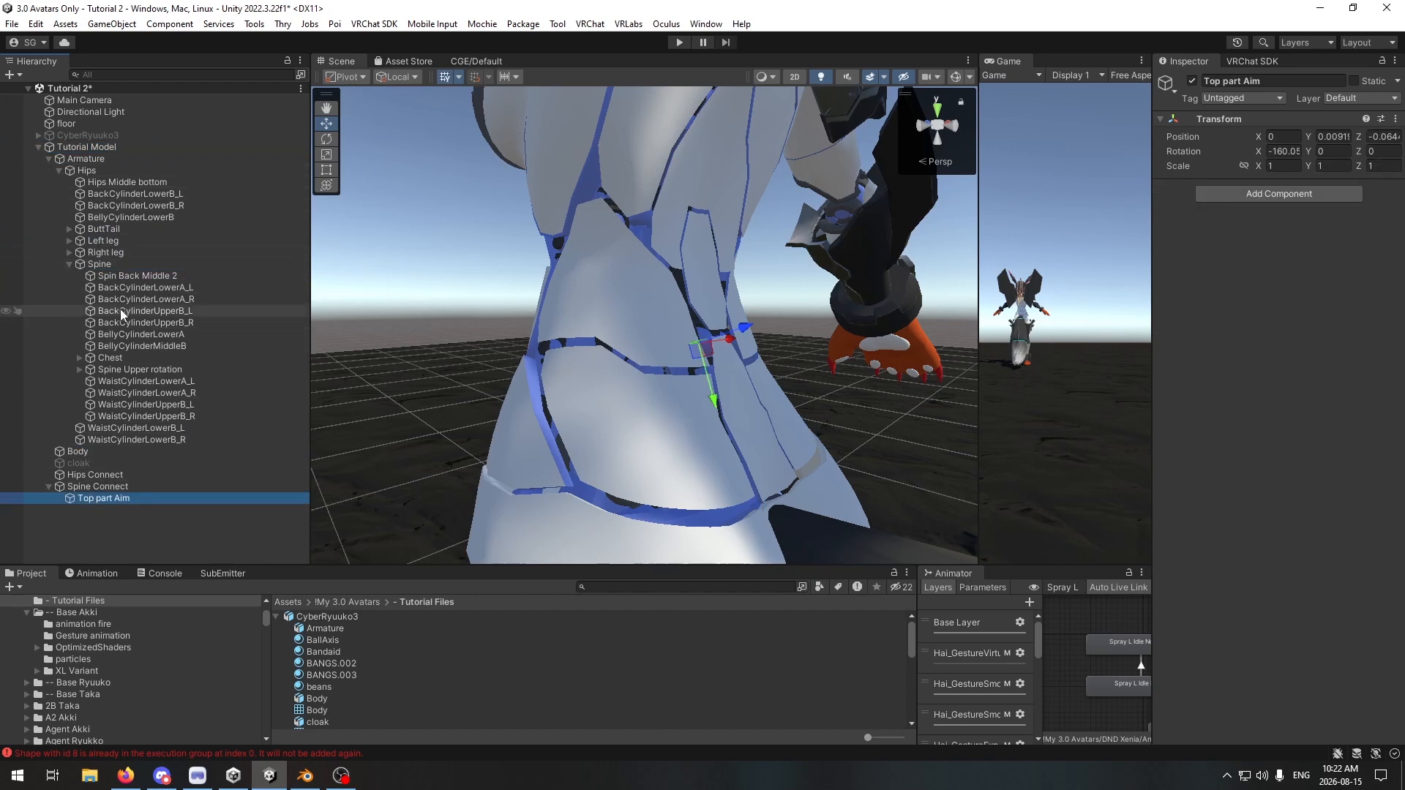
click(113, 183)
drag(113, 182, 79, 475)
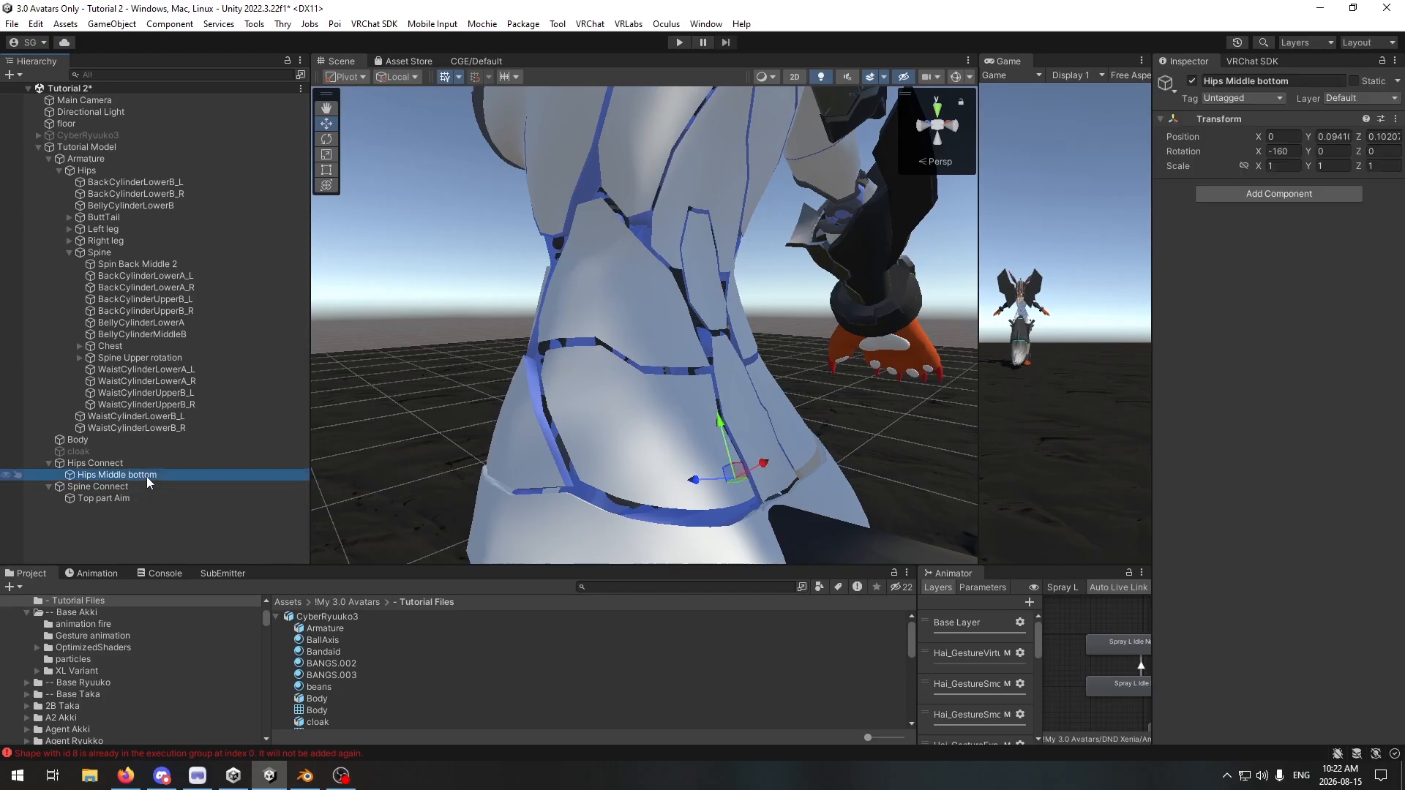
Step: Add an Aim IK component to Hips Middle bottom
click(1231, 194)
text(aim ik)
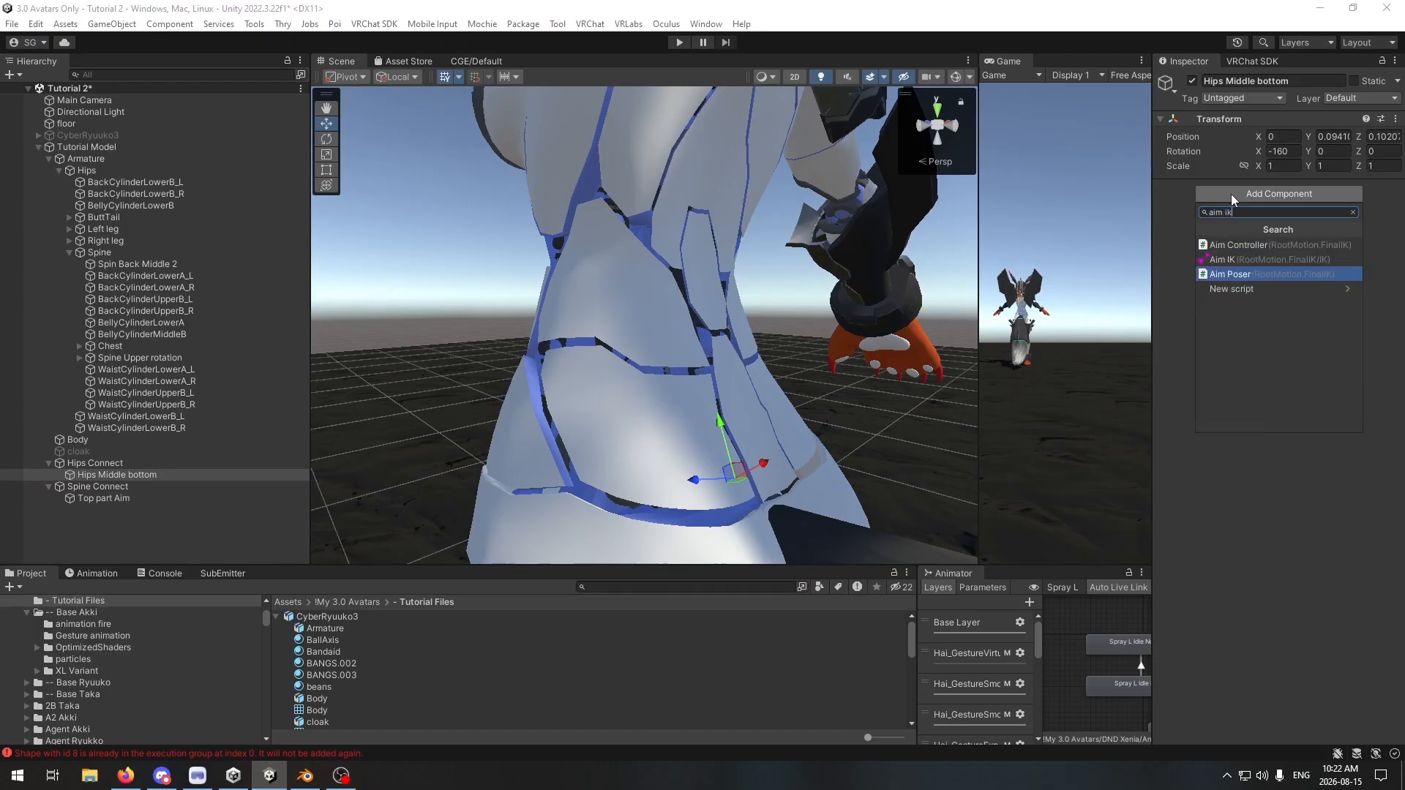
click(1202, 260)
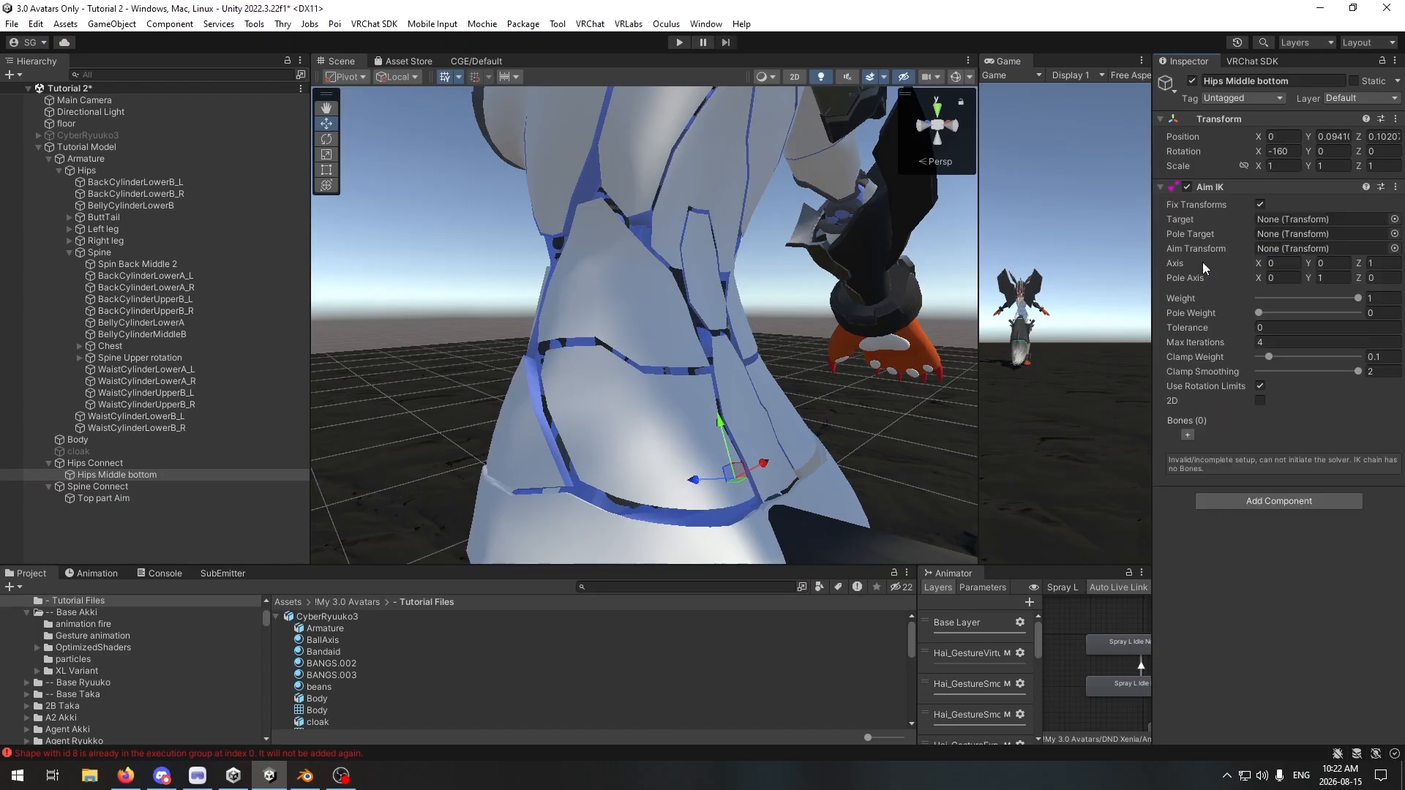
Step: Add an Aim IK component to Top part Aim under Spine Connect
click(102, 498)
click(1248, 195)
click(1241, 261)
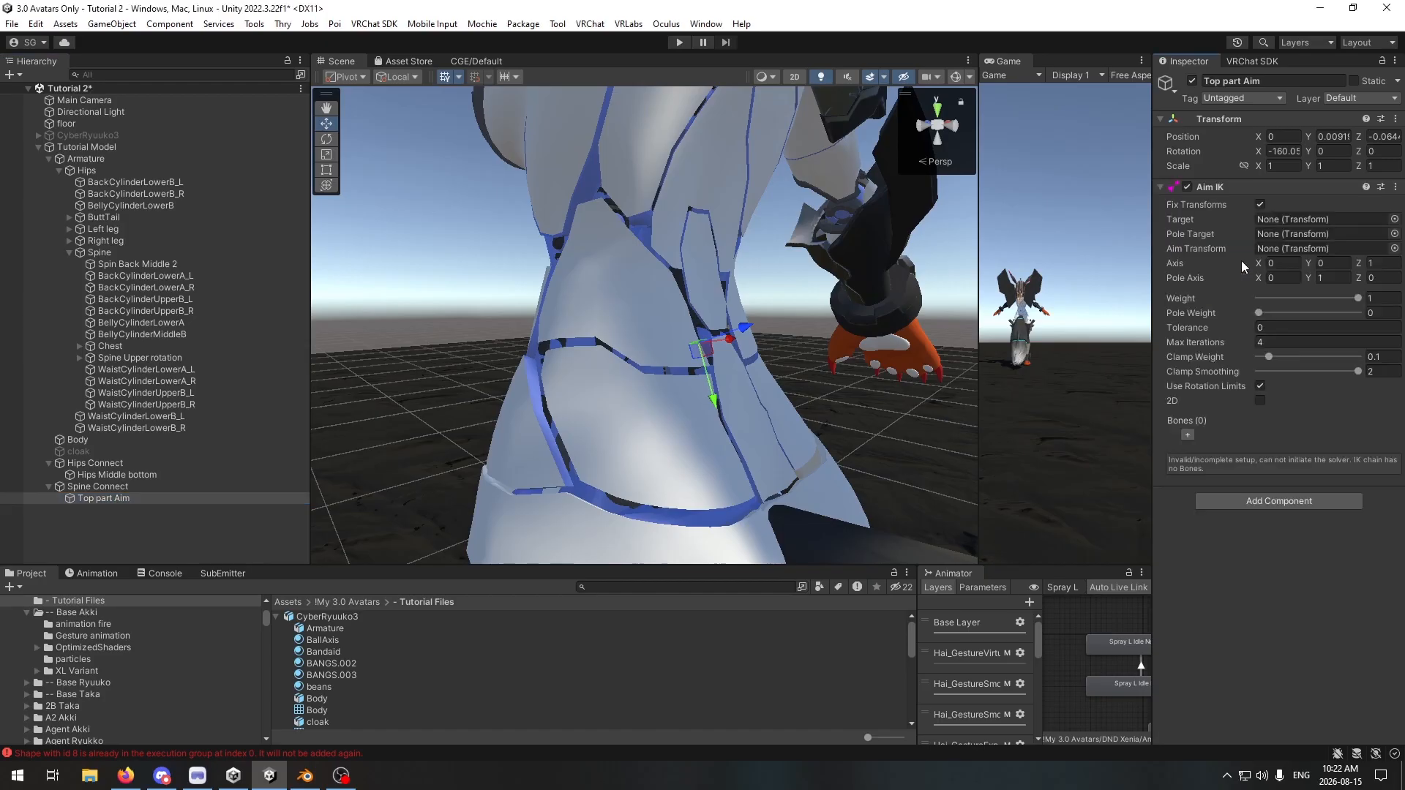
Step: Add one empty bone slot to the Aim IK components of Hips Middle bottom and Top part Aim
click(205, 474)
right_drag(607, 362, 662, 370)
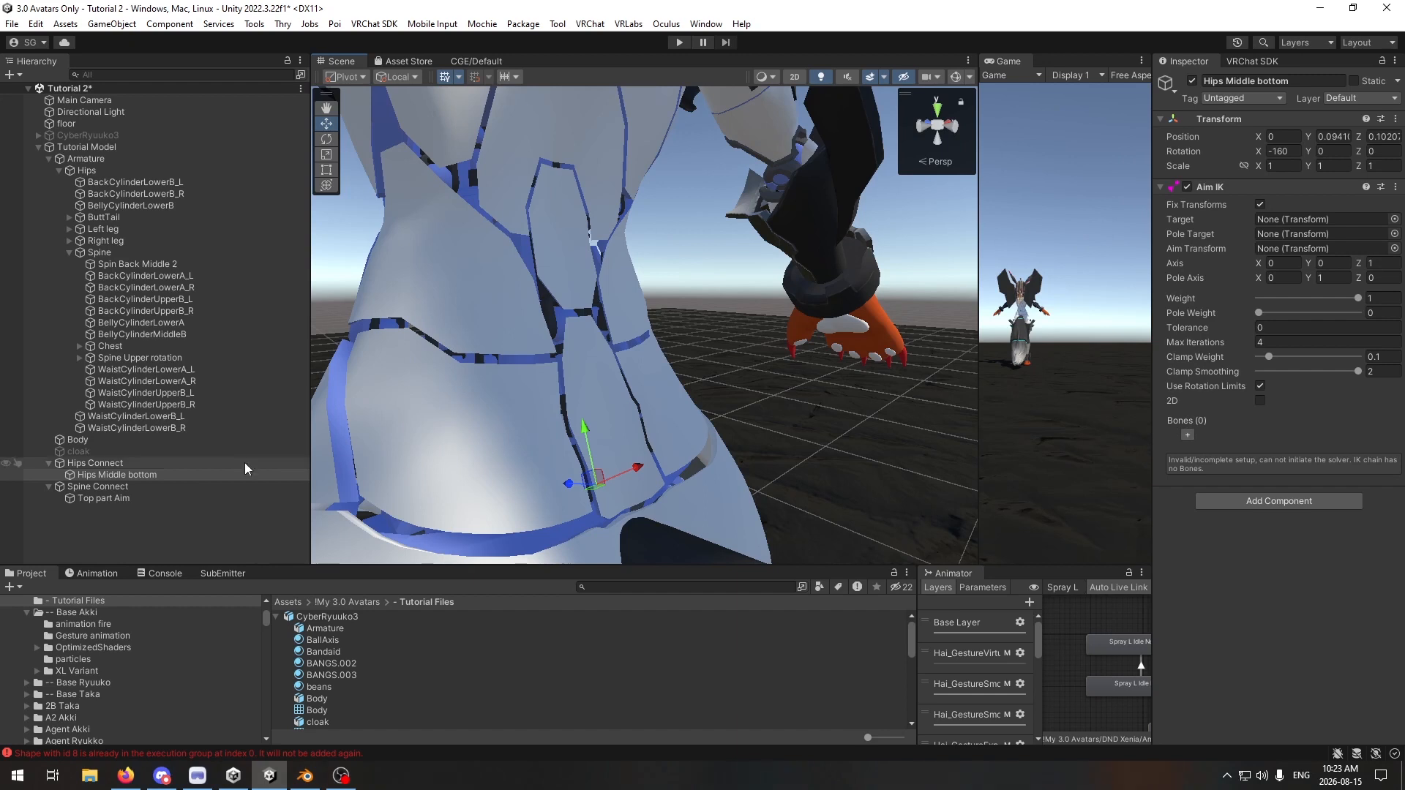
ctrl+click(157, 498)
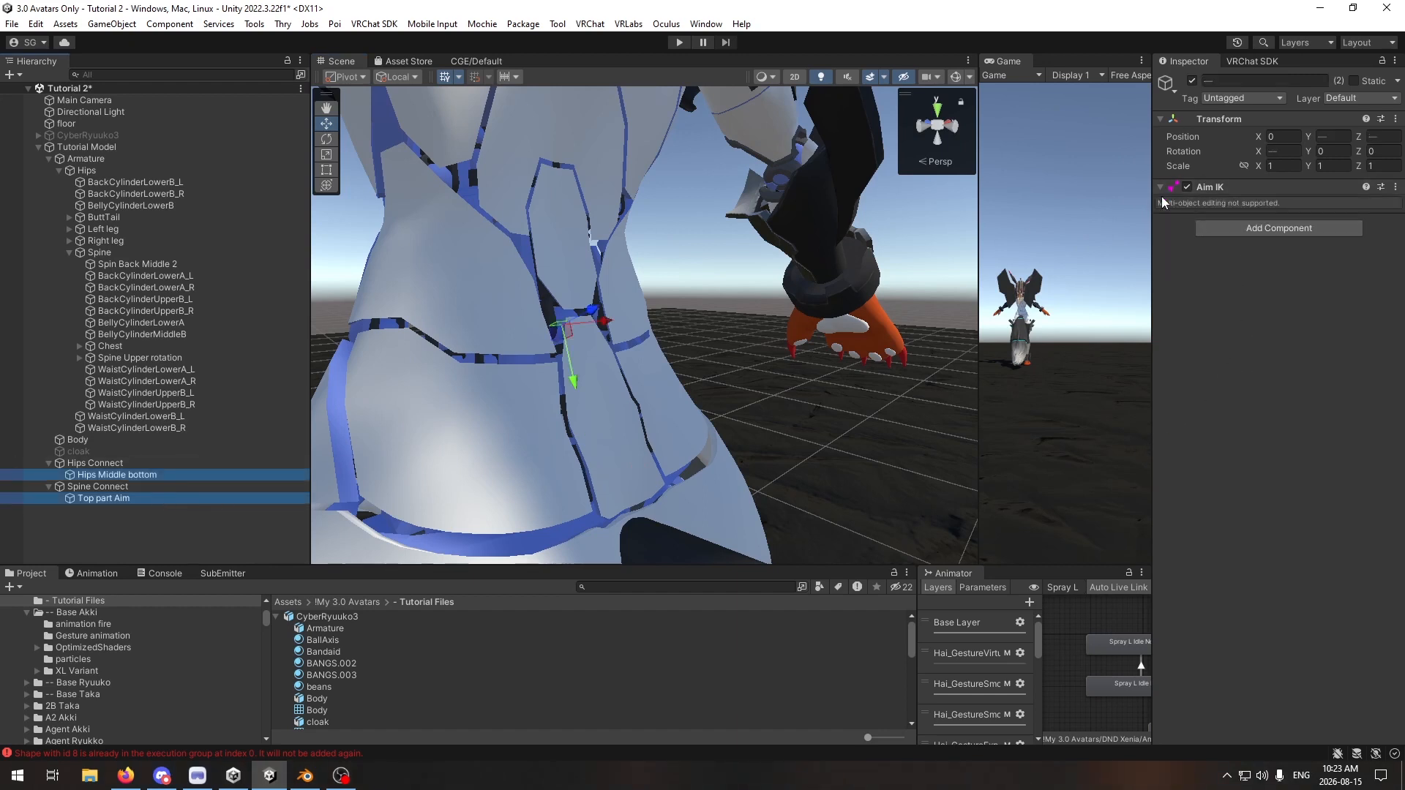
click(146, 477)
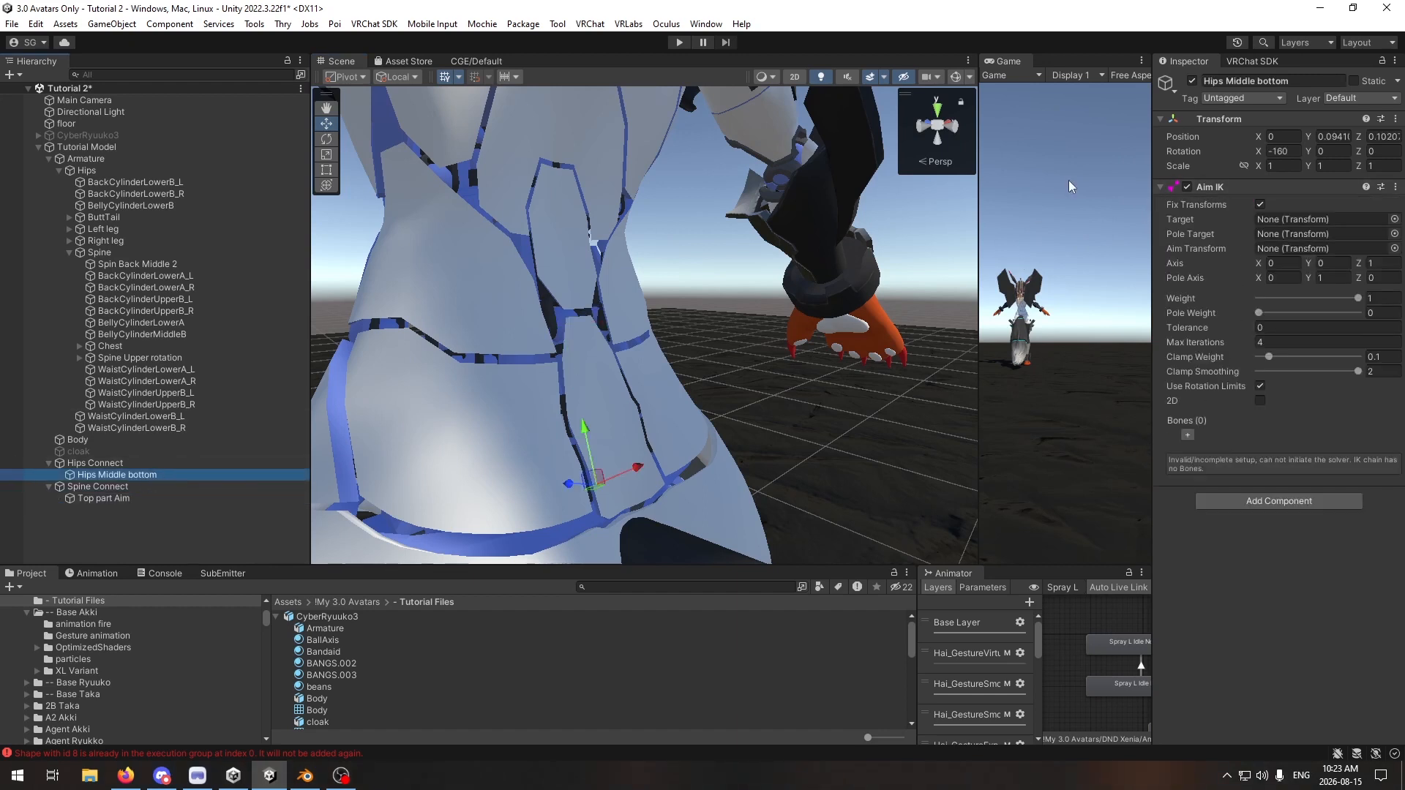
click(1188, 435)
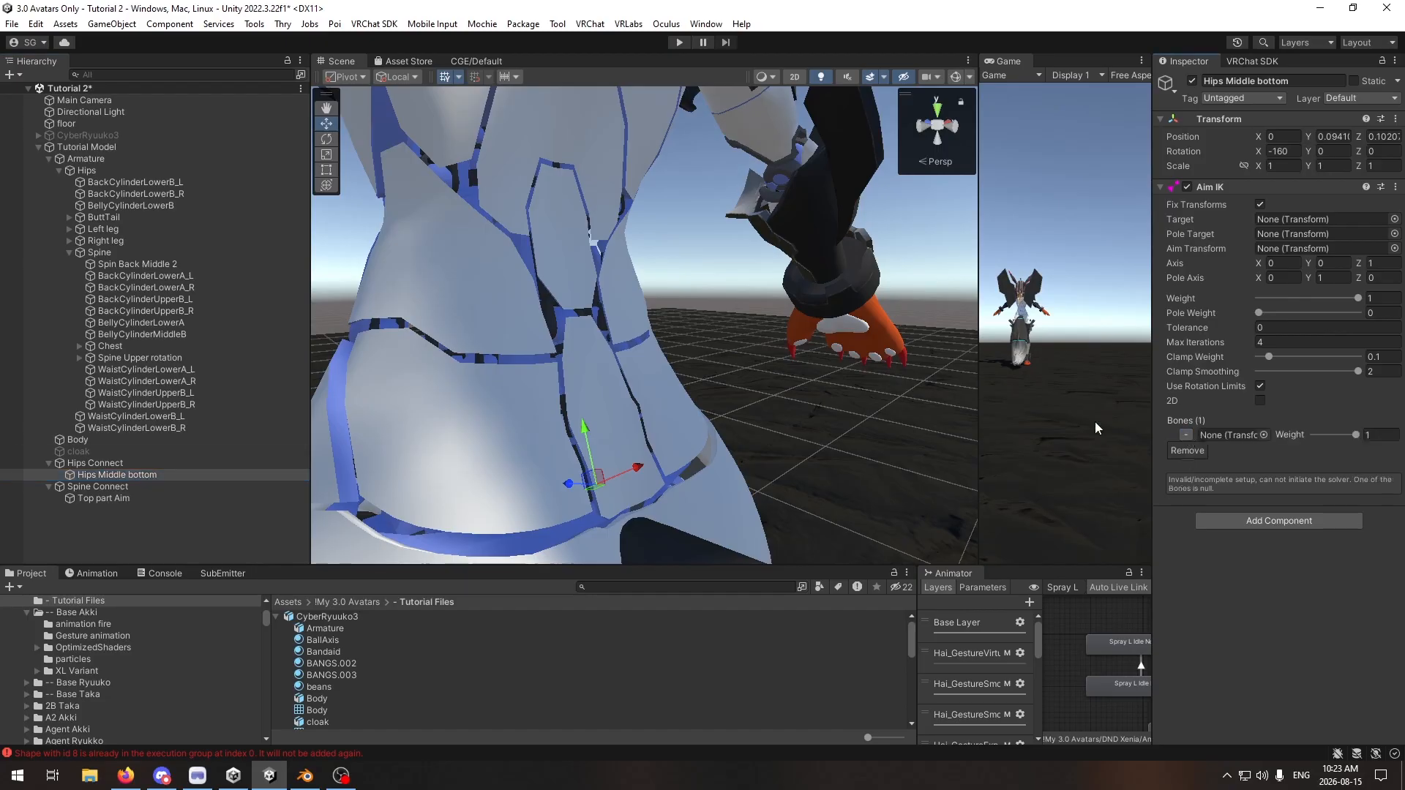
click(101, 498)
click(1186, 435)
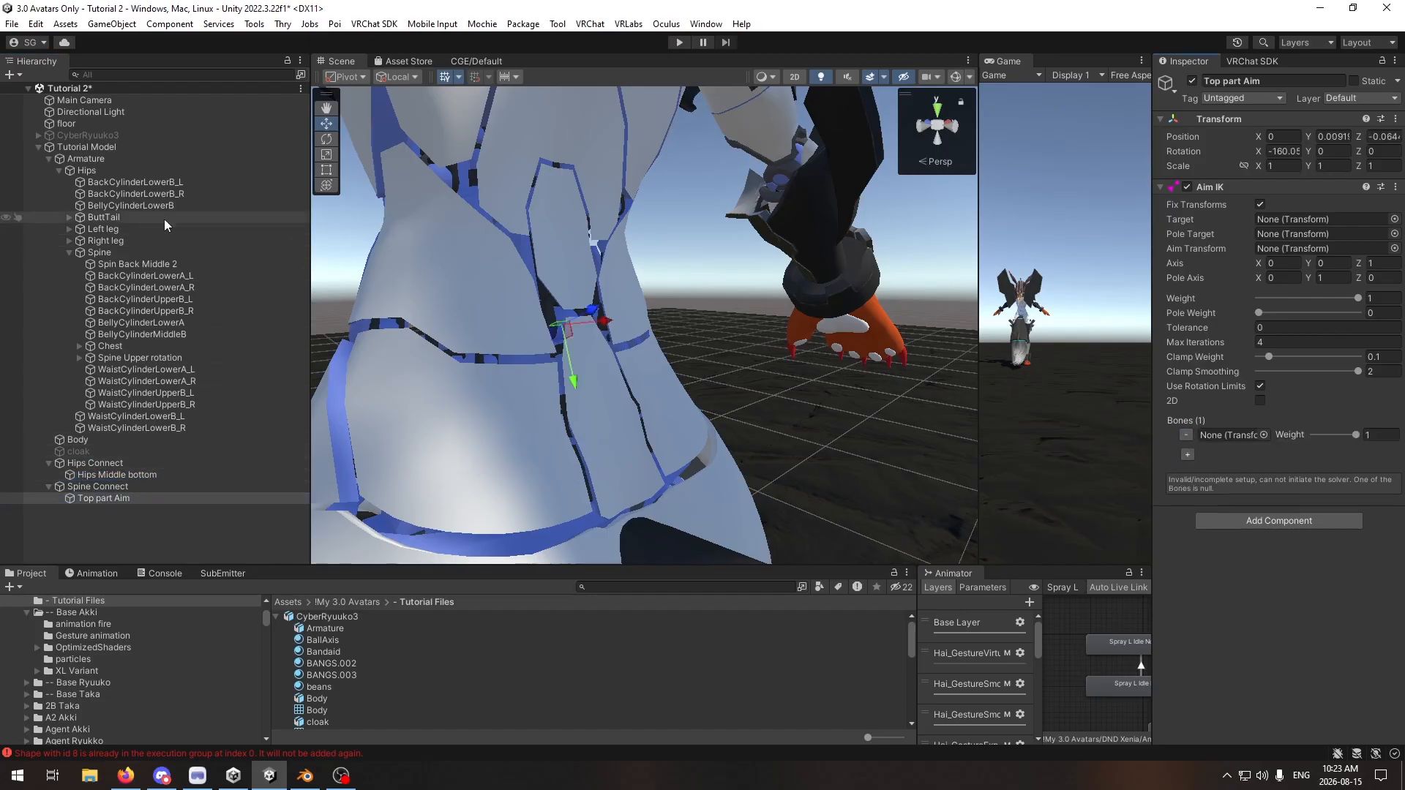
Step: Make Hips Middle bottom and Top part Aim each other's Aim IK target
click(110, 475)
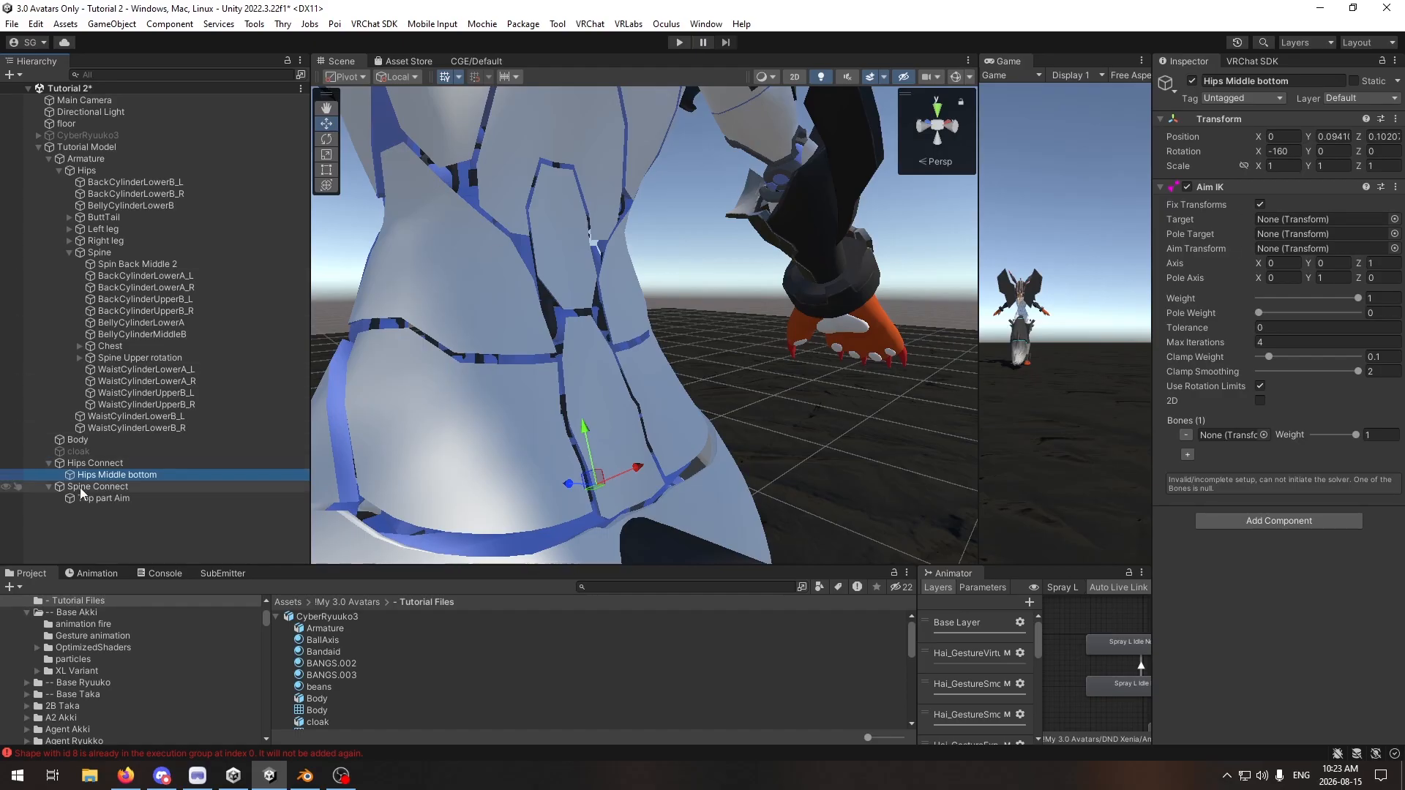
click(123, 498)
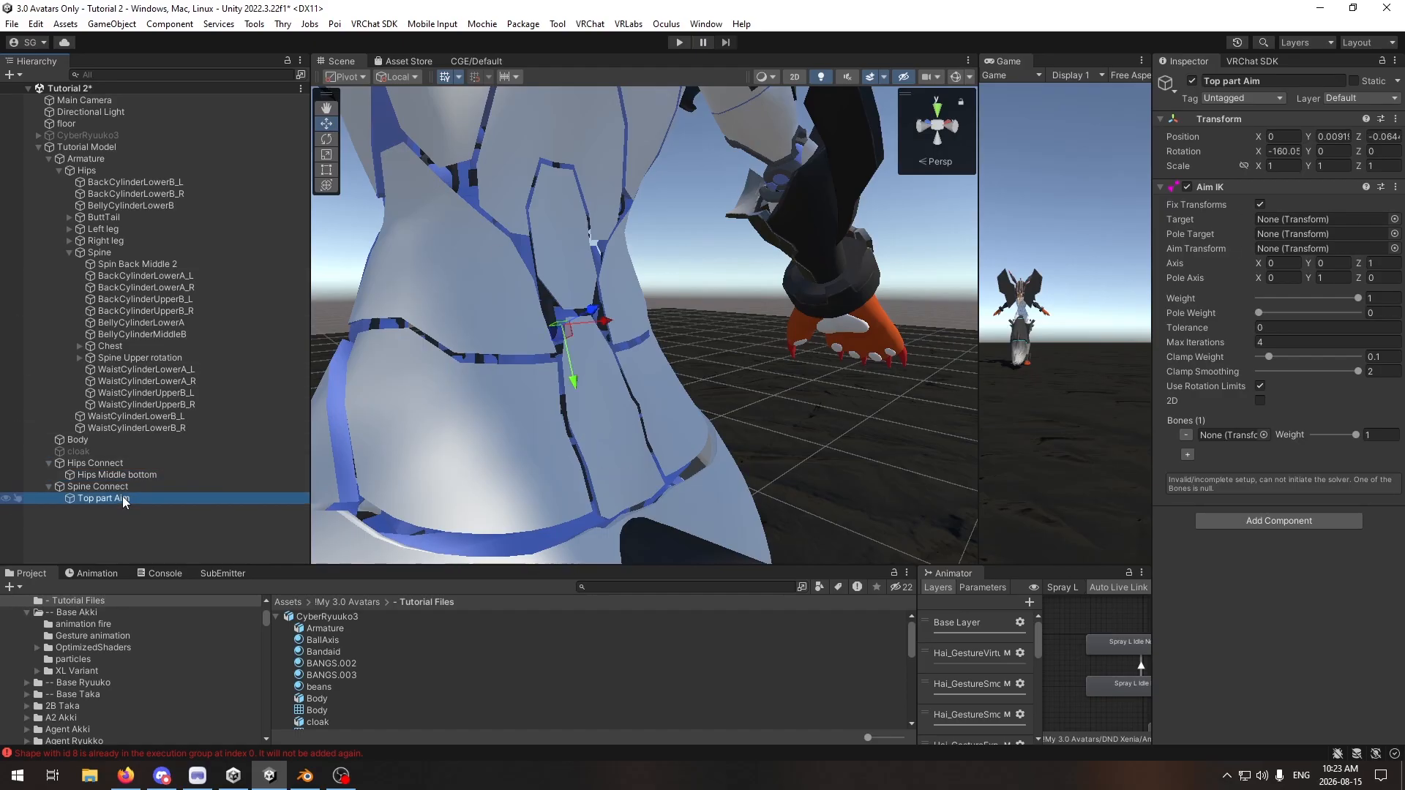
click(123, 477)
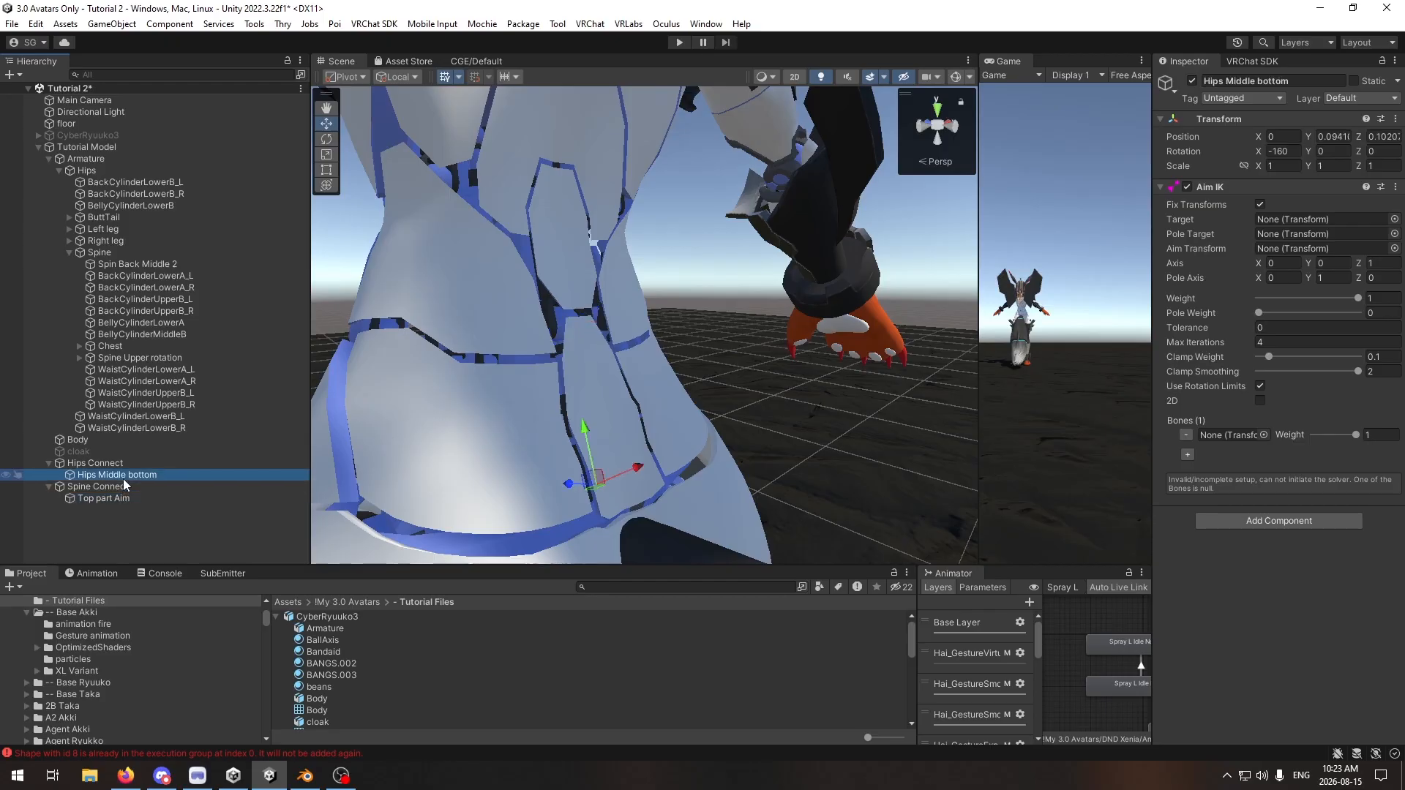
click(114, 500)
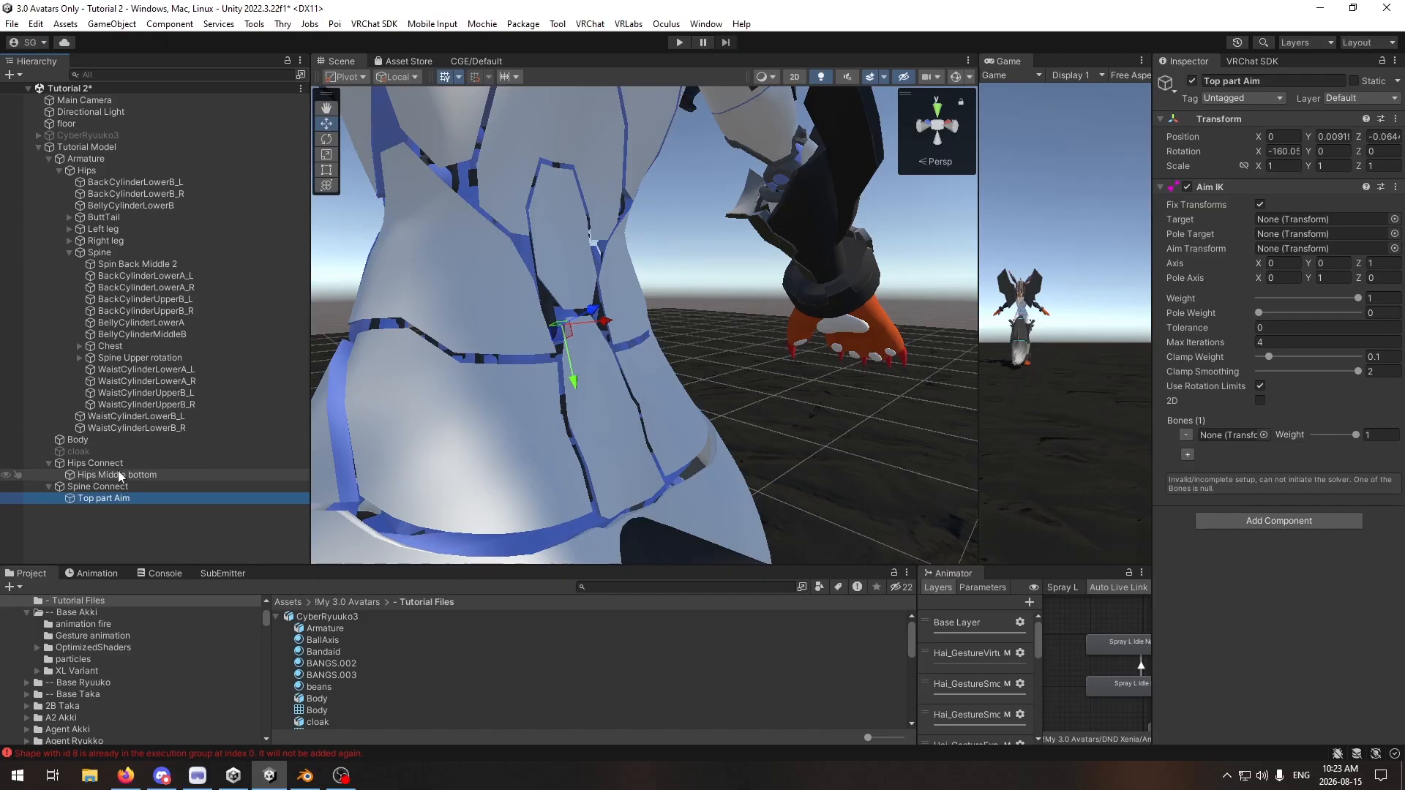
drag(116, 473, 1318, 217)
click(117, 499)
drag(129, 477, 1214, 242)
drag(1288, 212, 1289, 219)
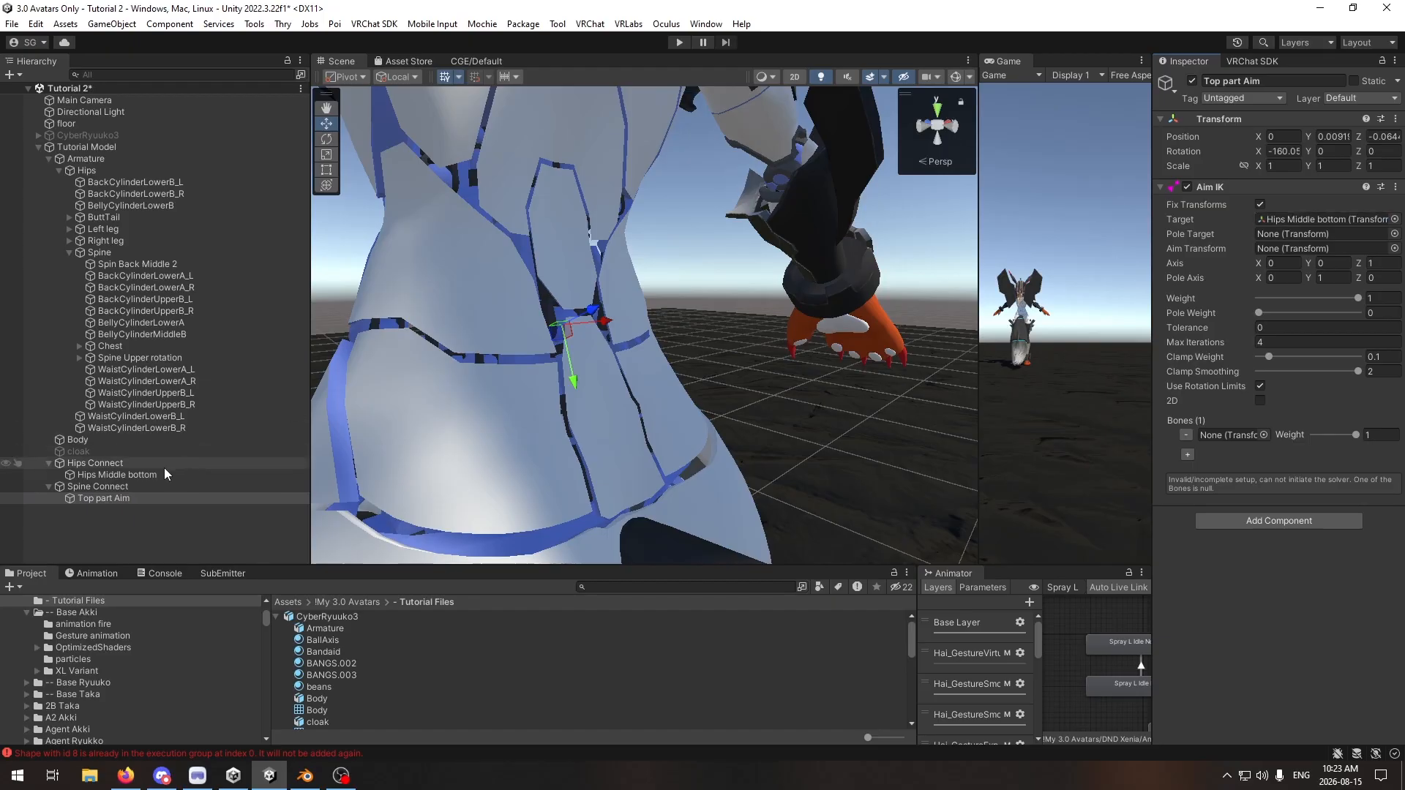
Step: Assign Hips Middle bottom and Top part Aim each as their own Aim Transform and bone in their Aim IK components
click(117, 474)
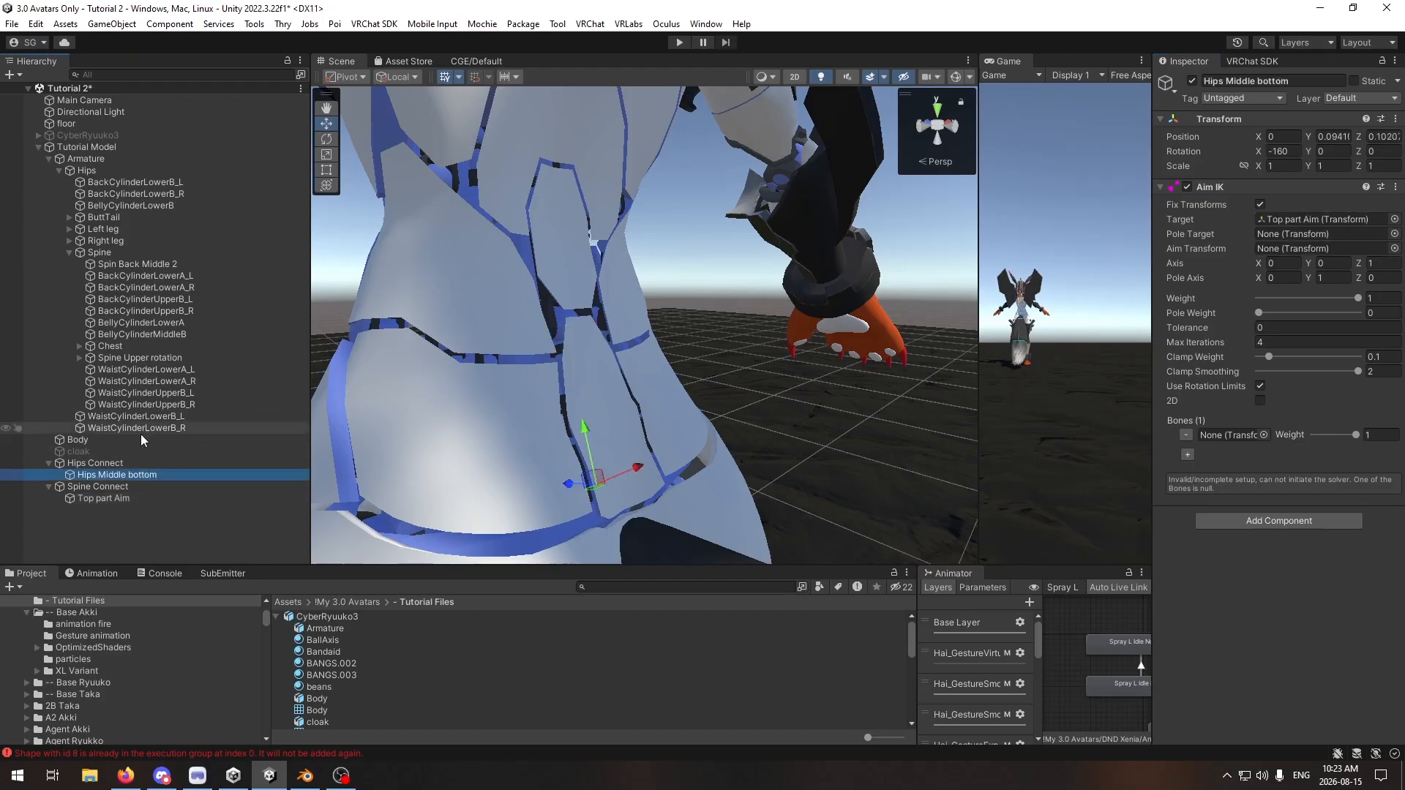
drag(129, 477, 1277, 250)
drag(147, 475, 1230, 440)
click(130, 499)
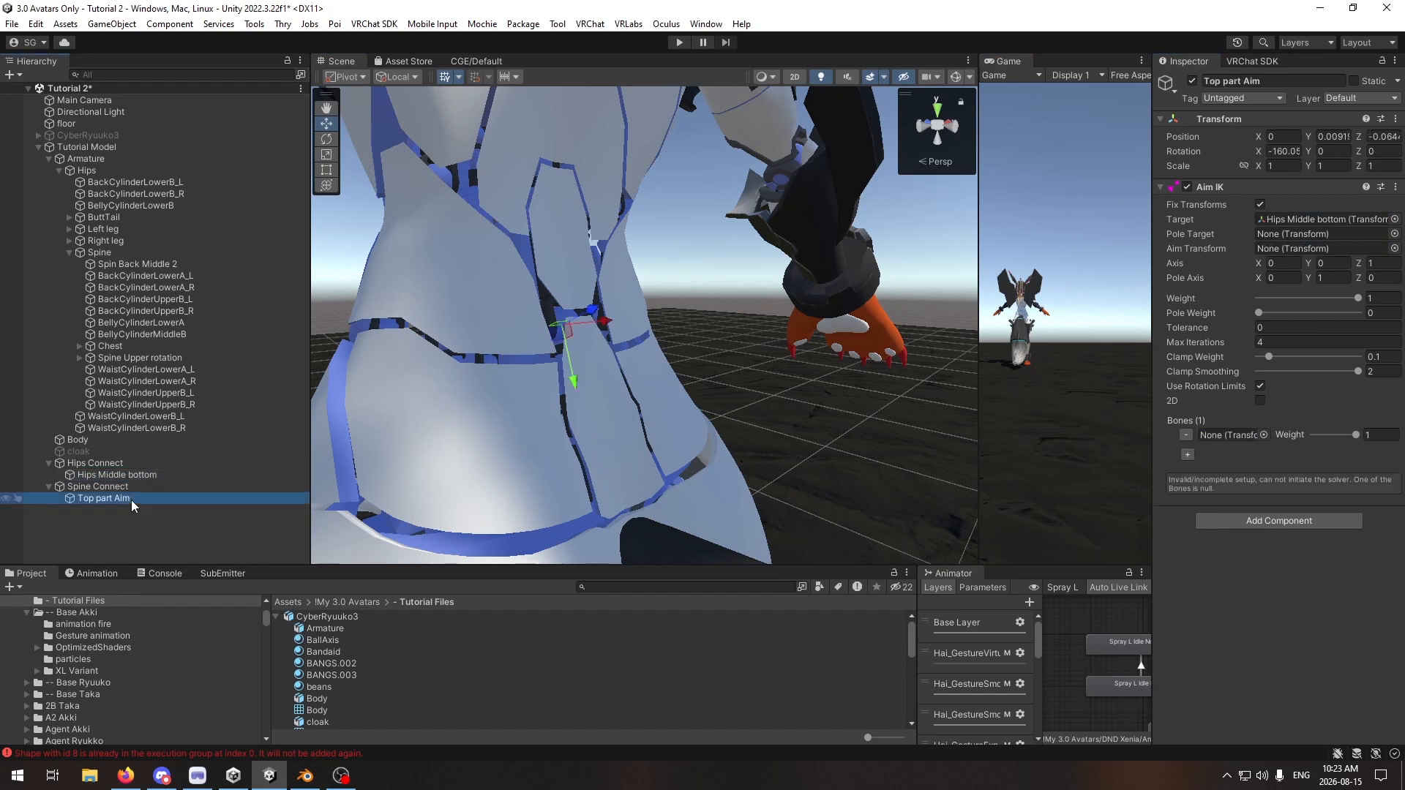
drag(114, 499, 1309, 248)
drag(108, 496, 1247, 434)
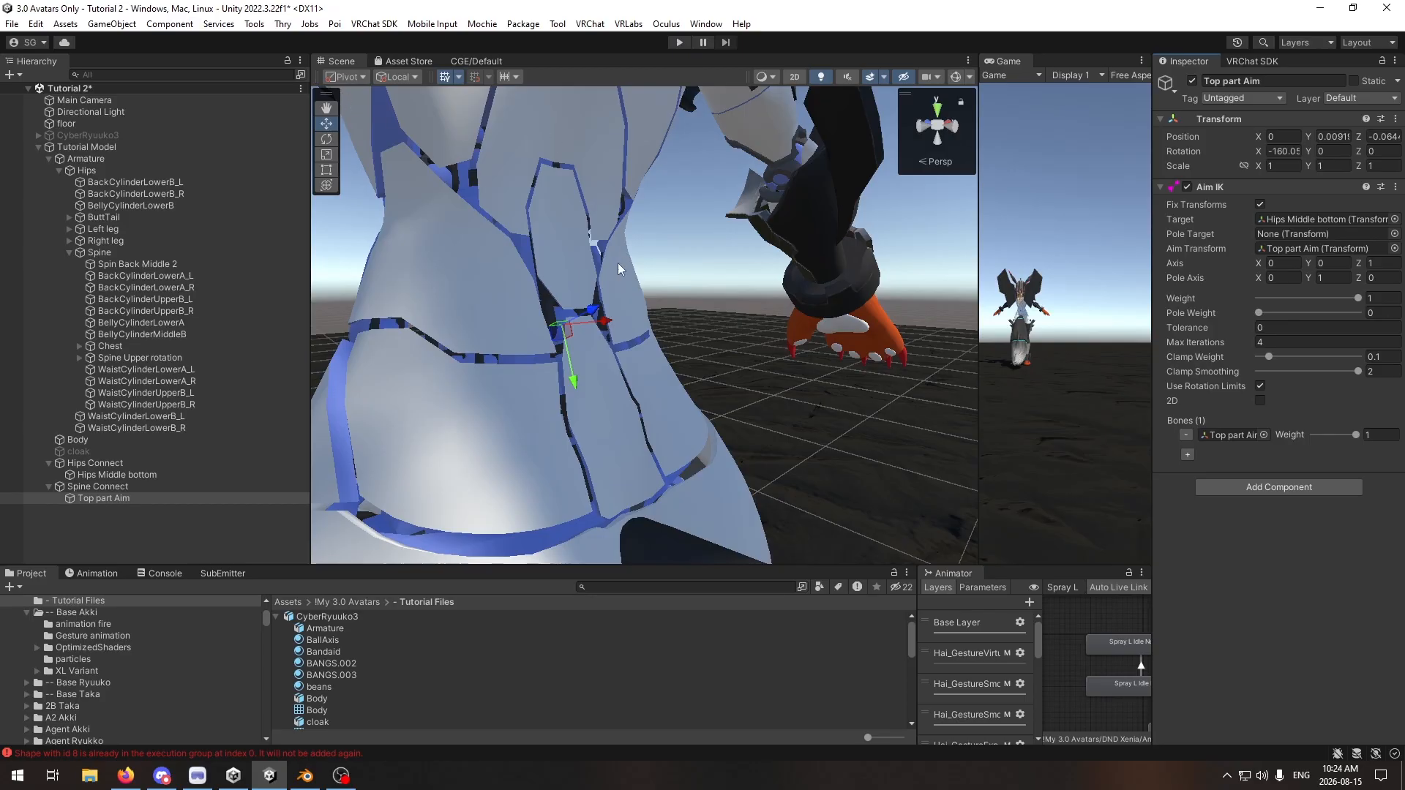
Step: Set the Aim IK axis to X 0, Y 1, Z 0 on both Hips Middle bottom and Top part Aim
click(397, 77)
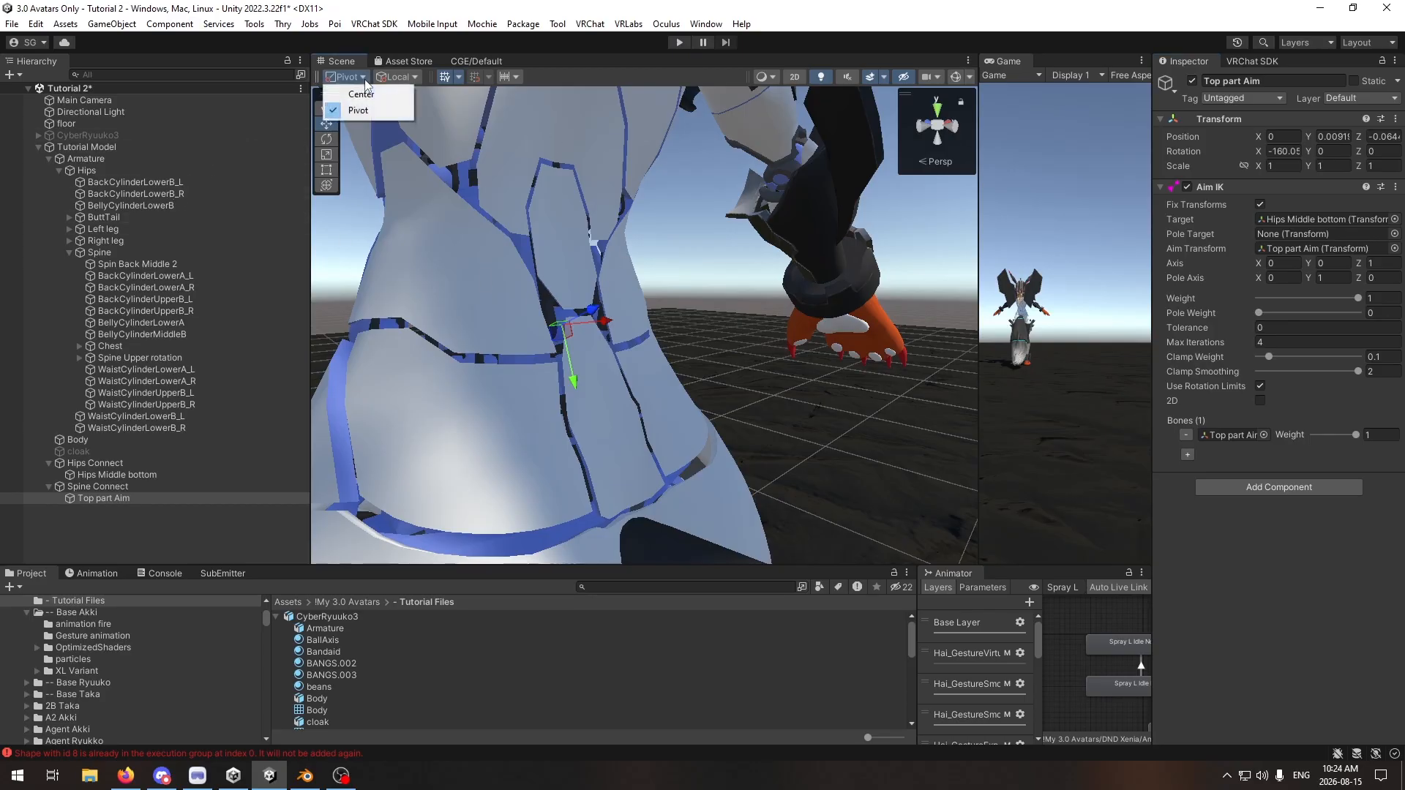
click(578, 355)
click(106, 476)
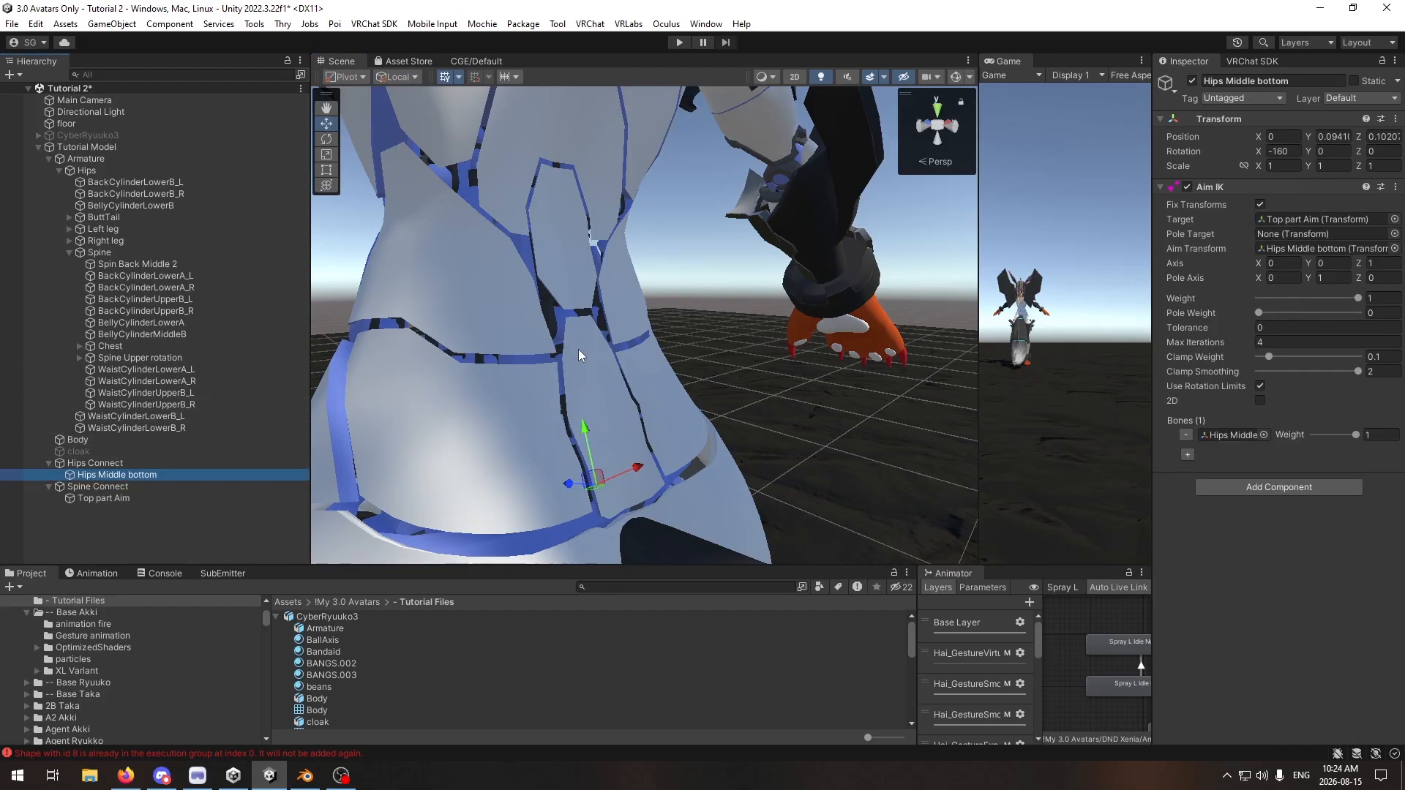
click(1333, 263)
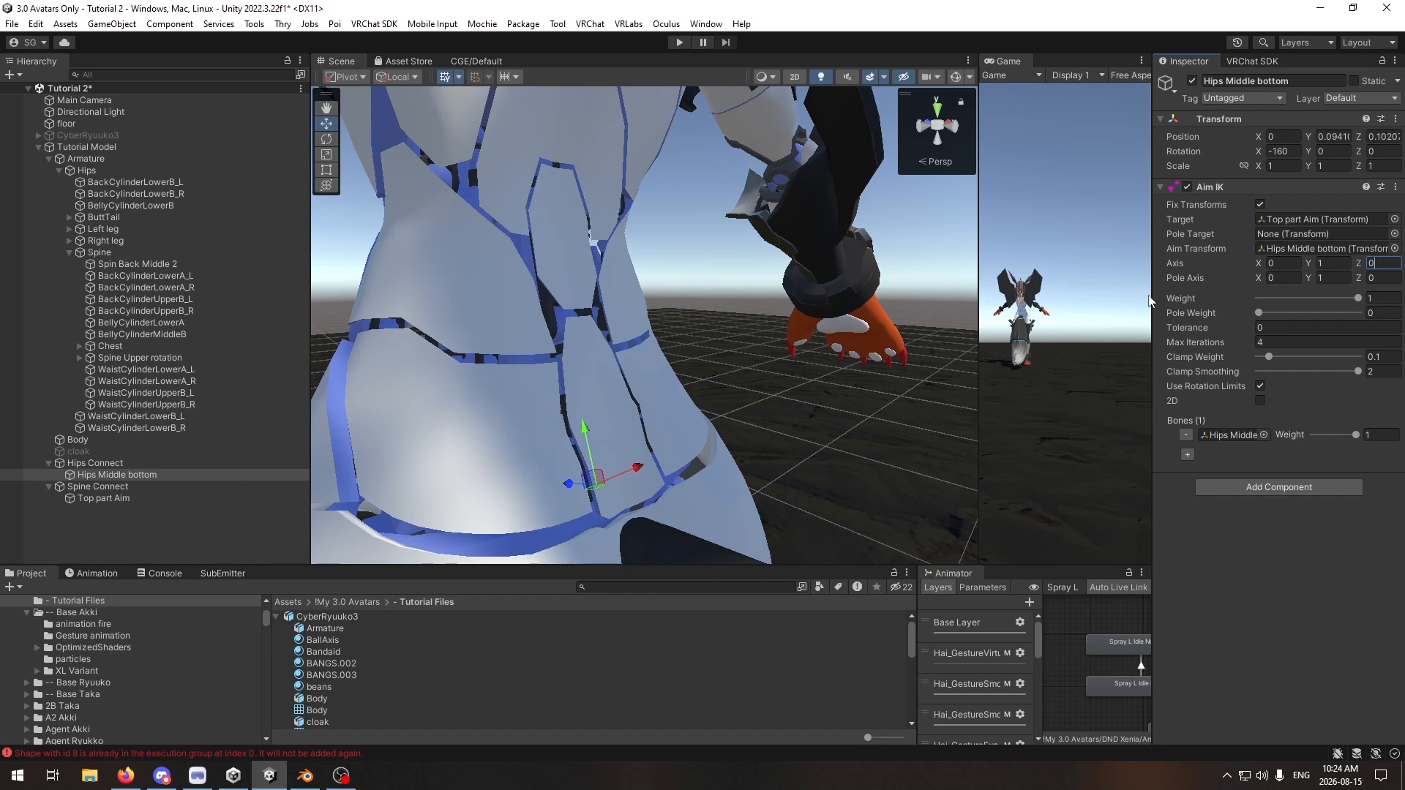
click(126, 498)
click(1333, 264)
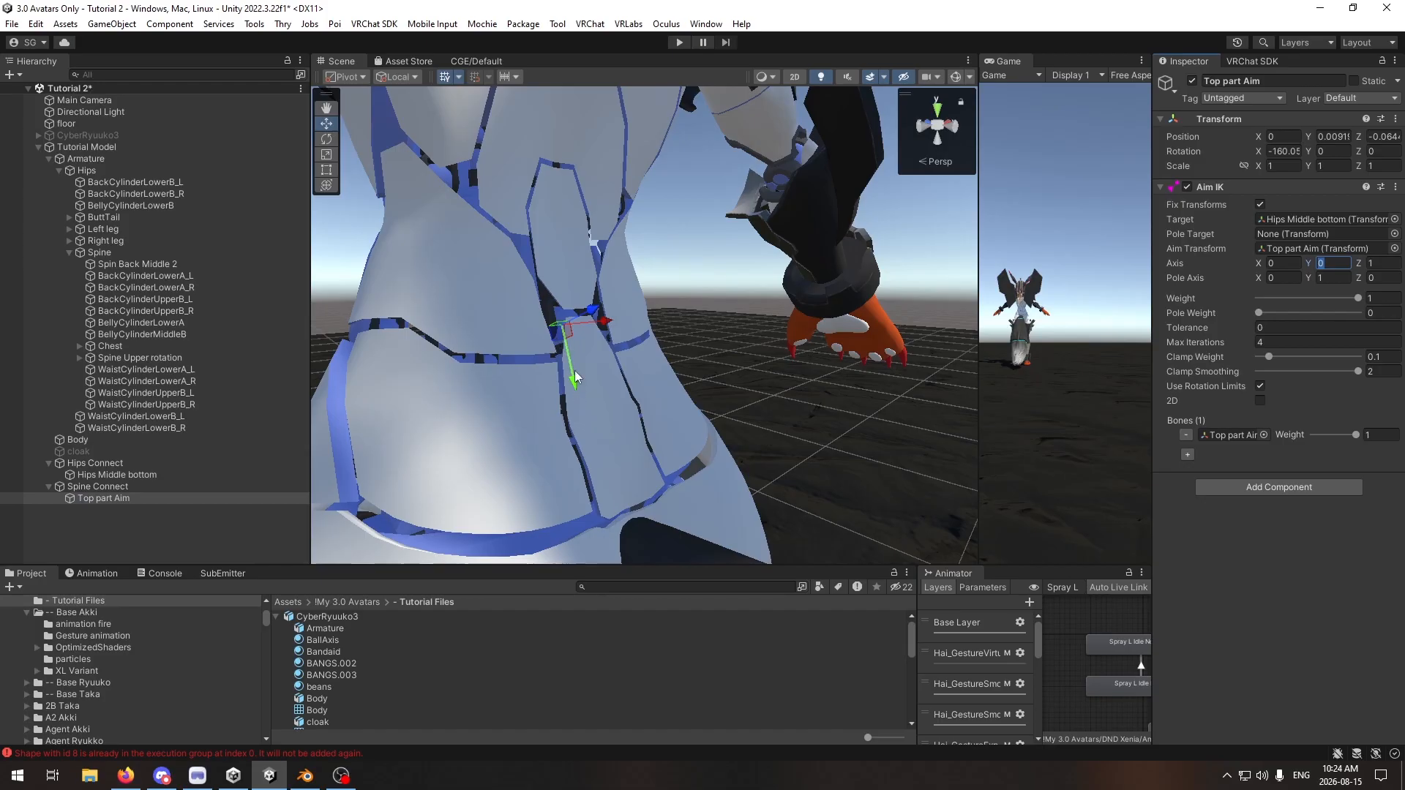
key(Tab)
text(0)
Step: Test the aim setup in Play mode by rotating the Spine and Hips bones, and leave Play mode
click(684, 44)
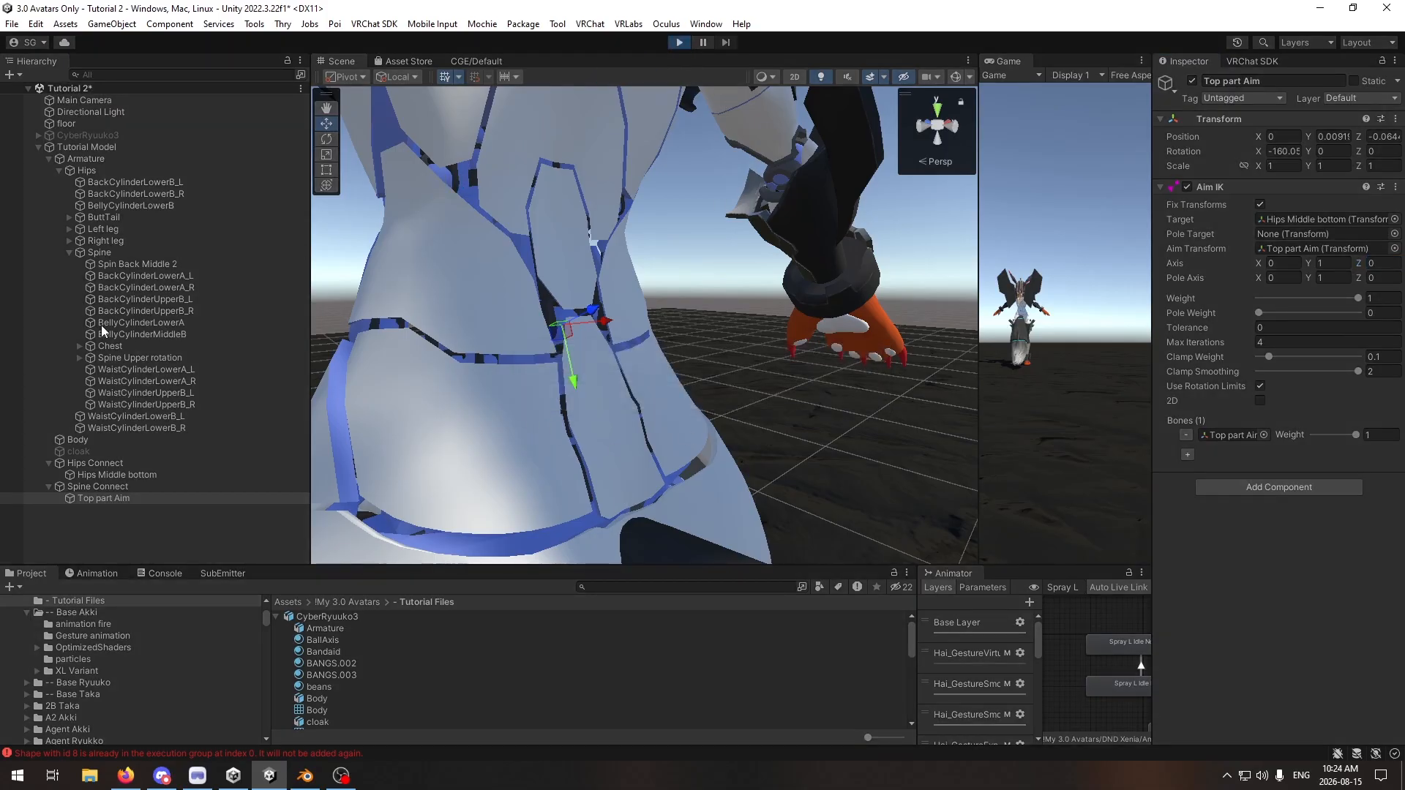
click(100, 252)
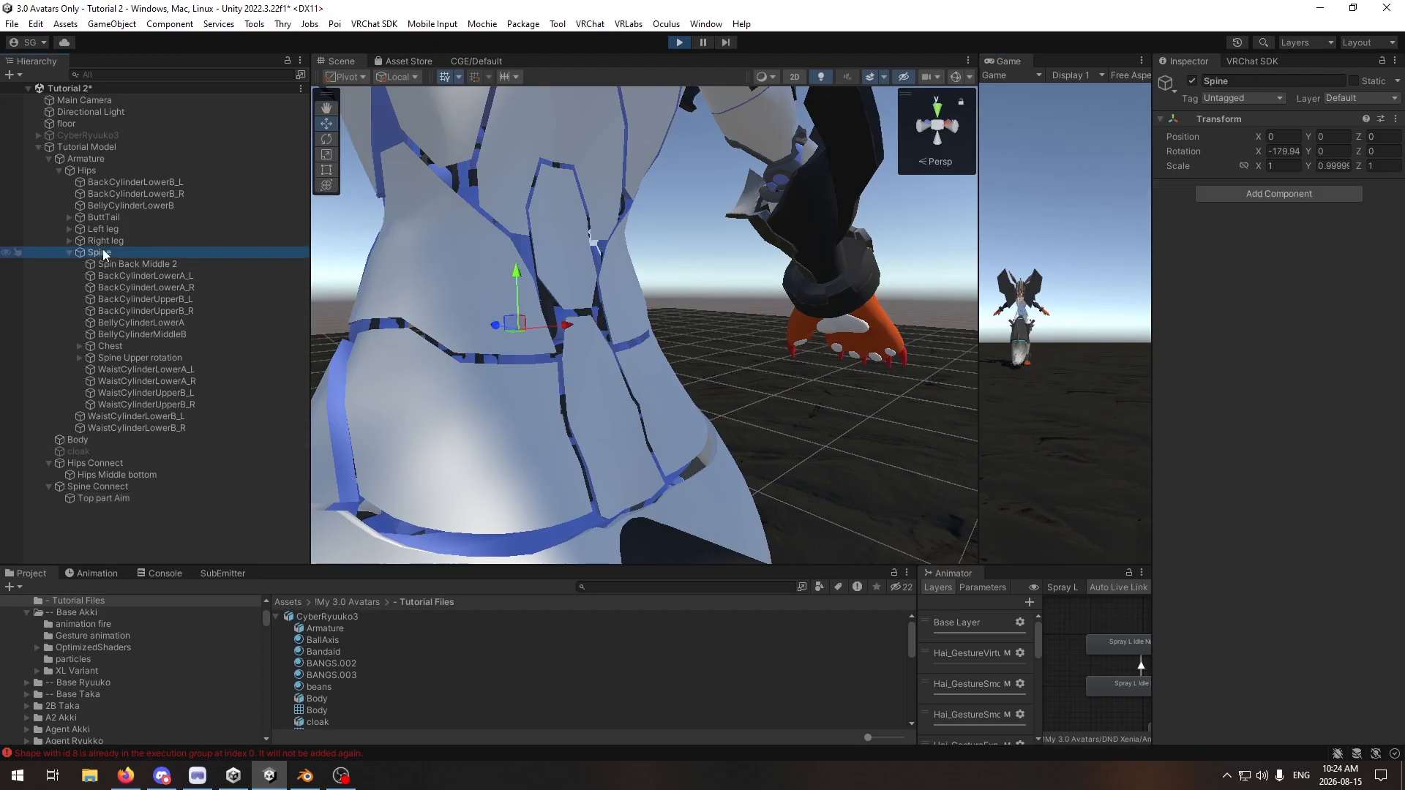
click(327, 139)
drag(532, 293, 515, 276)
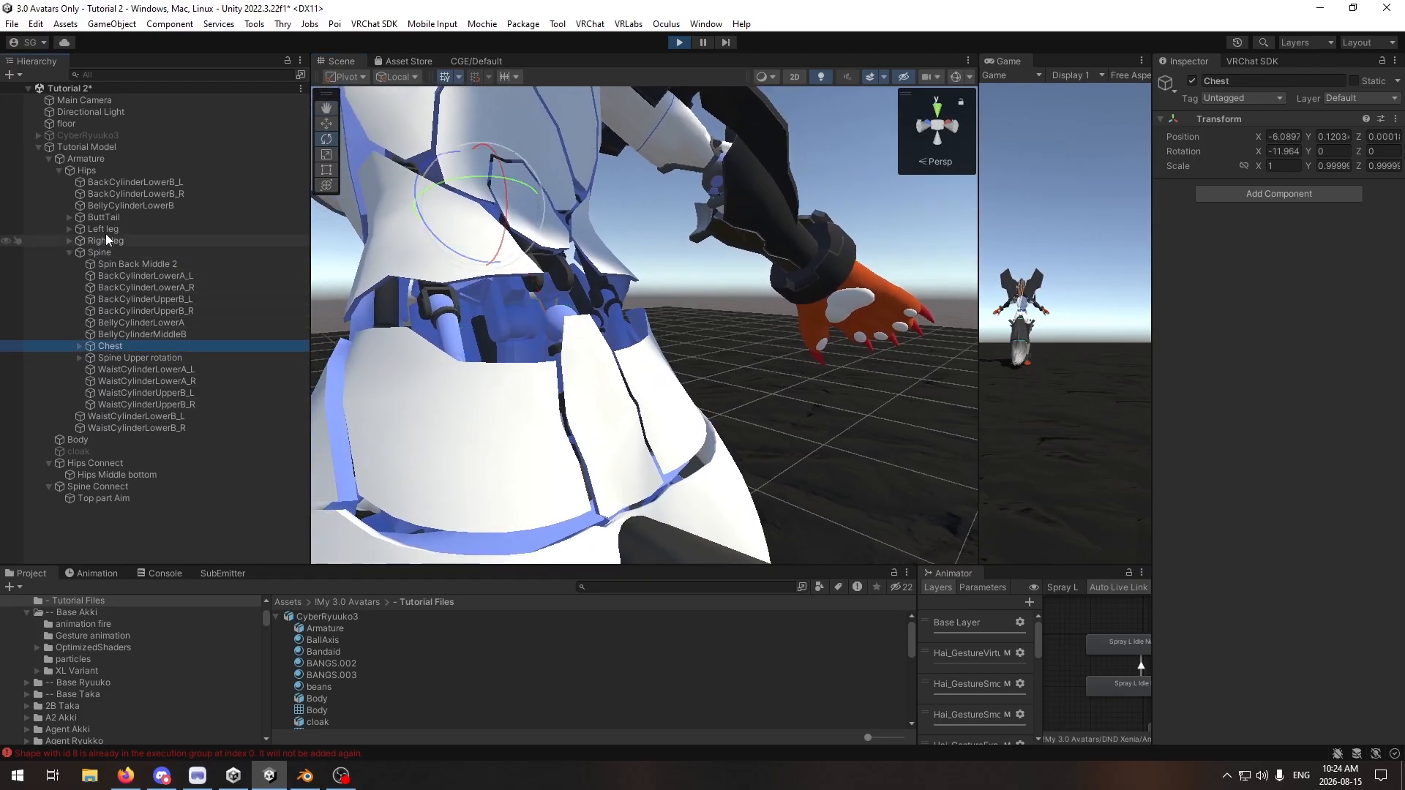
click(94, 171)
mouse_move(545, 332)
mouse_down()
mouse_move(538, 305)
mouse_move(502, 305)
mouse_move(561, 313)
mouse_move(525, 320)
mouse_move(564, 313)
mouse_move(548, 314)
mouse_up()
click(679, 42)
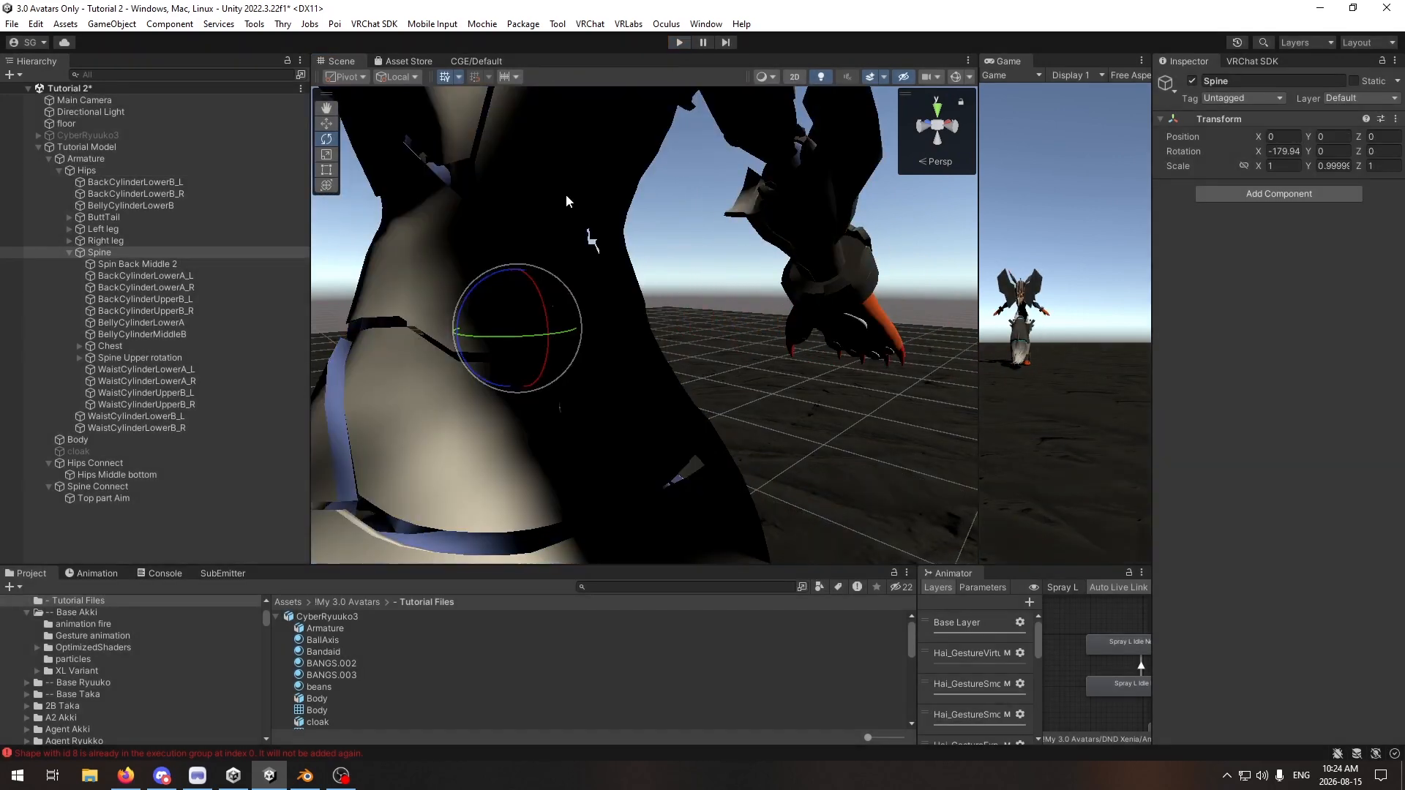
Step: Reparent Spin Back Middle 2 and BackBoneCylinderMiddleA under Spine Connect
middle_drag(549, 315, 549, 306)
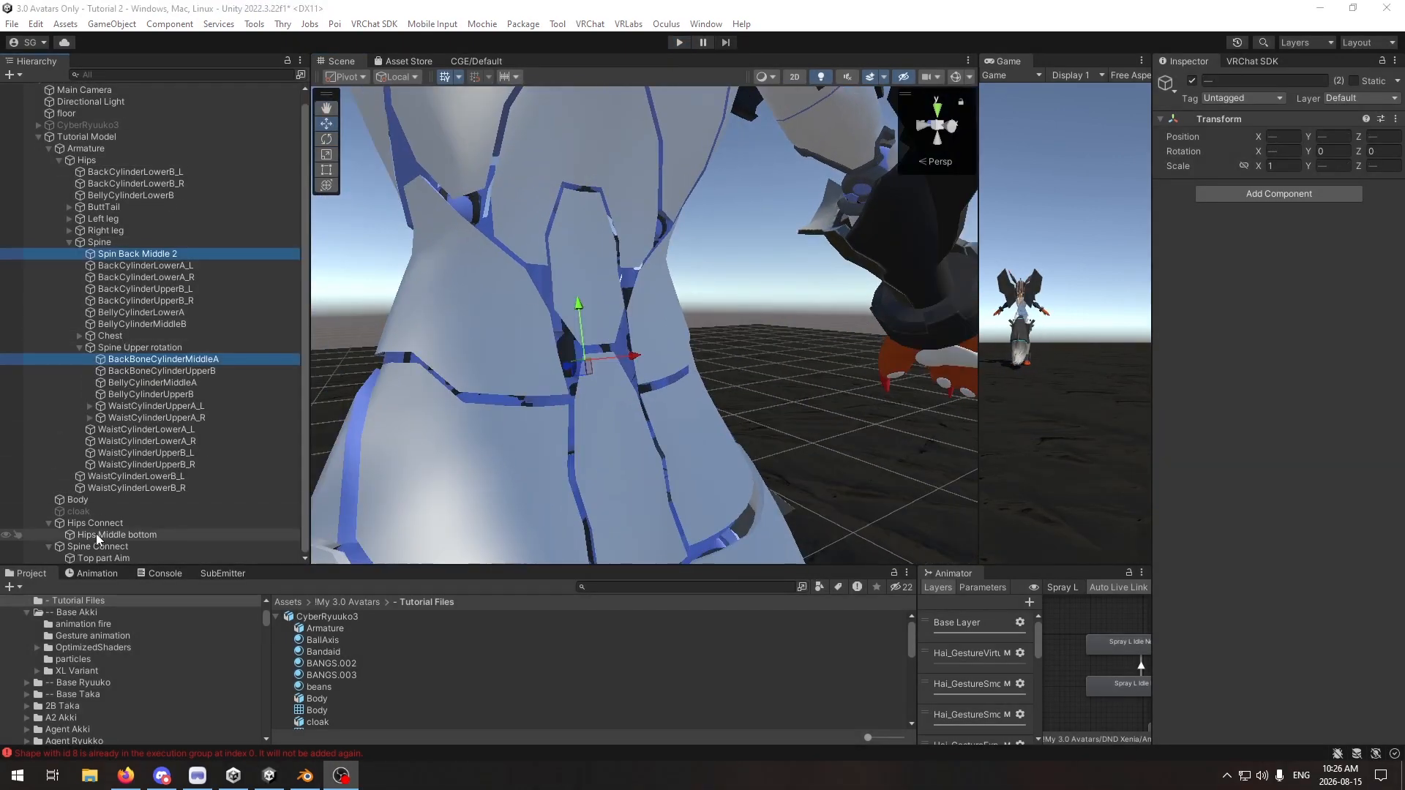
click(203, 359)
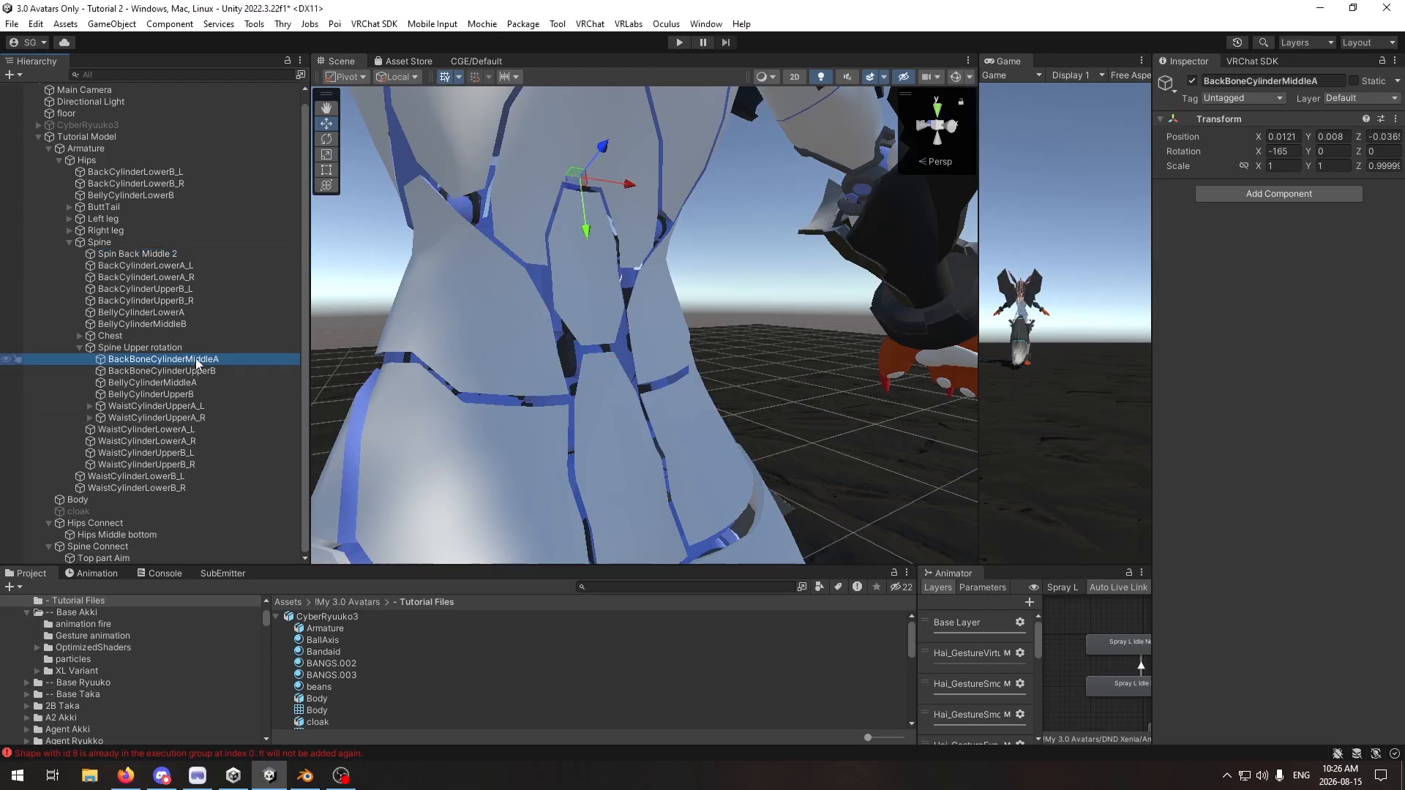
click(176, 253)
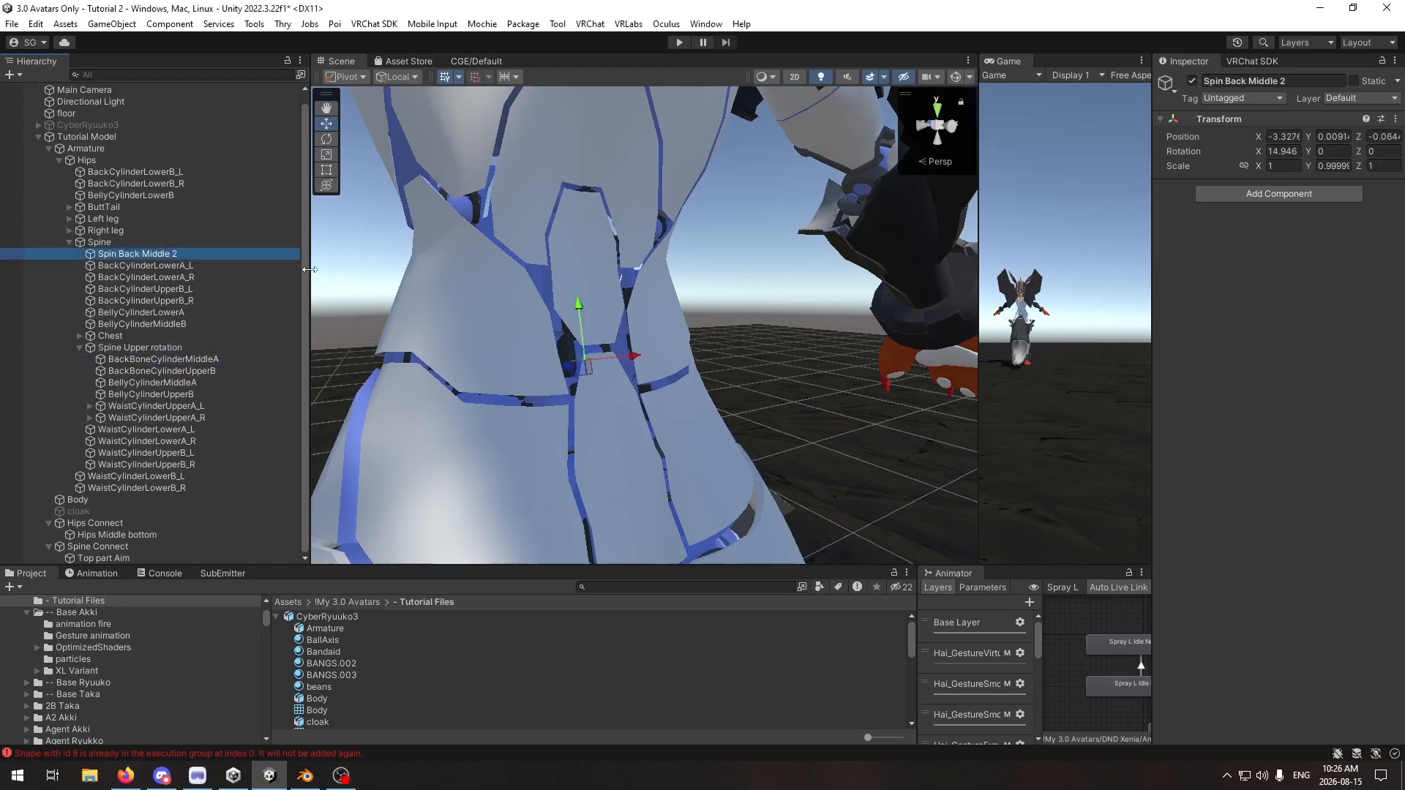
ctrl+click(169, 358)
drag(182, 357, 87, 550)
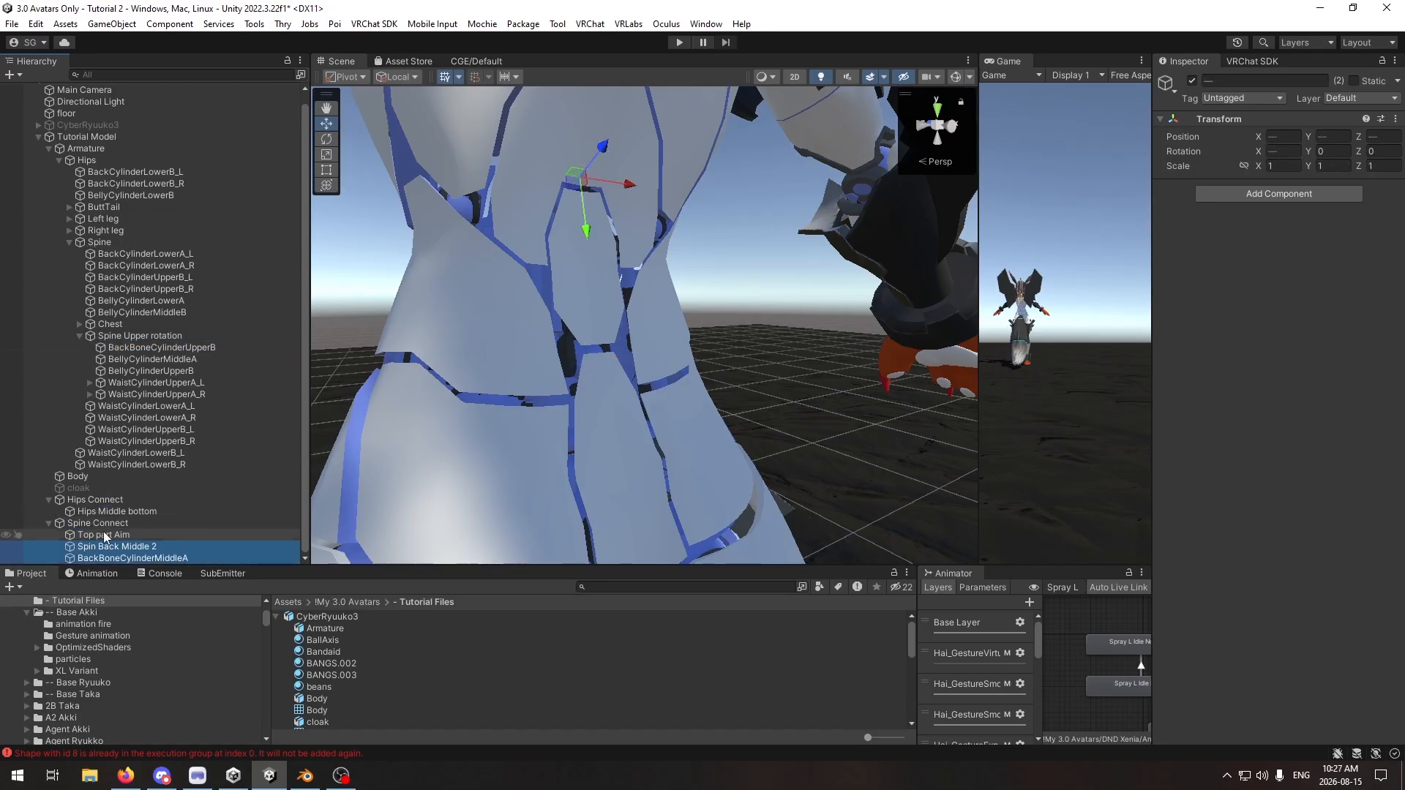
Step: Add an Aim IK component to both Spin Back Middle 2 and BackBoneCylinderMiddleA
click(109, 547)
shift+click(173, 559)
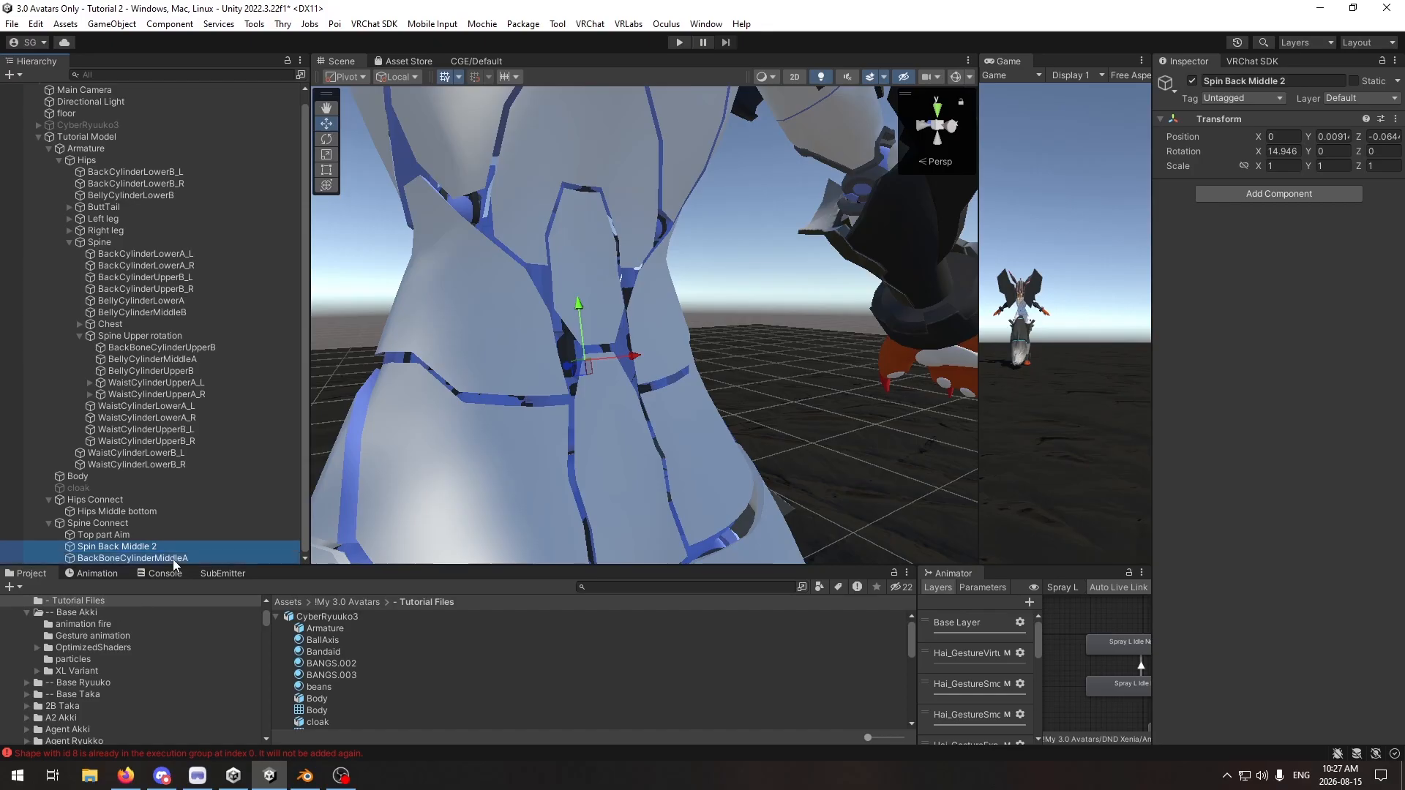
click(1273, 194)
click(1242, 261)
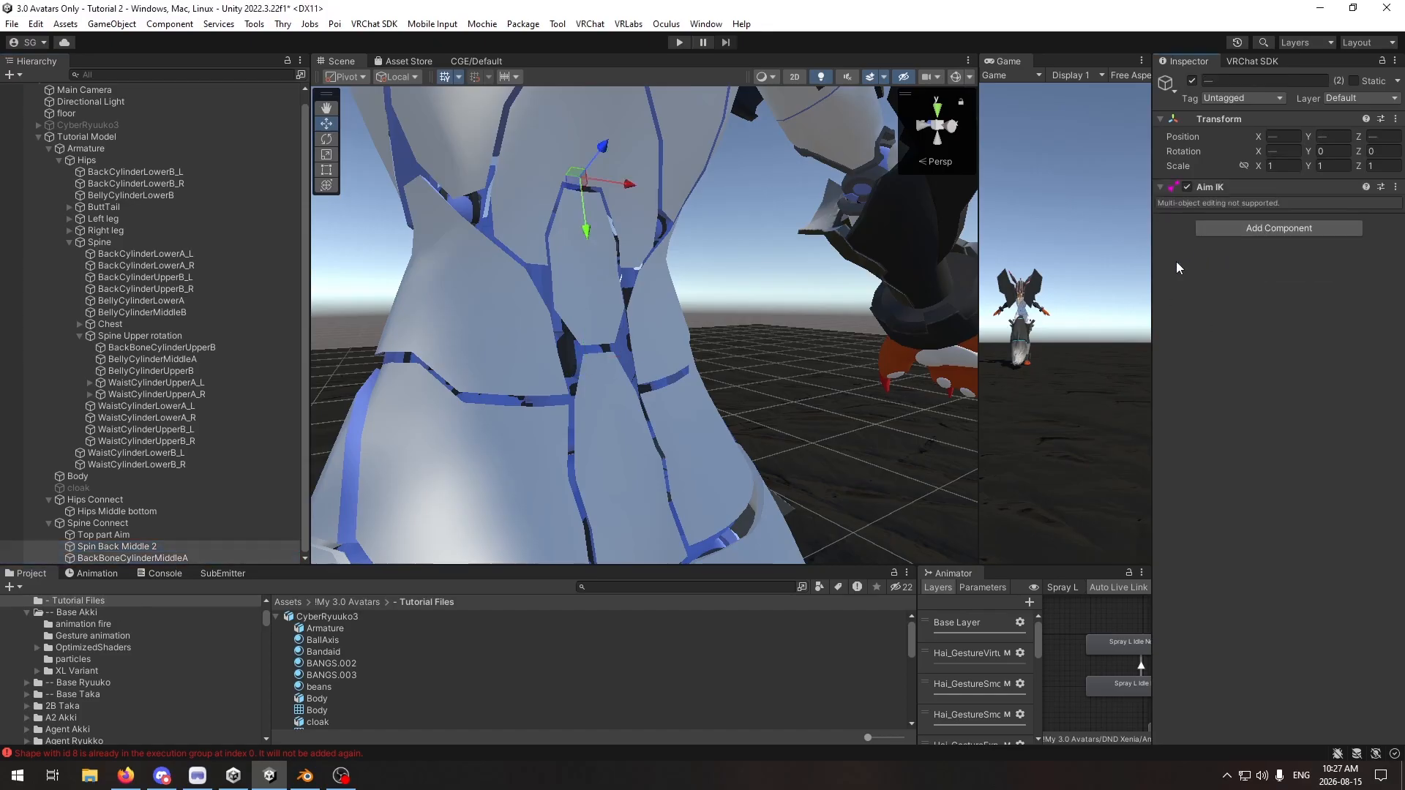
Step: Add one empty bone slot to the Aim IK components of BackBoneCylinderMiddleA and Spin Back Middle 2
click(142, 546)
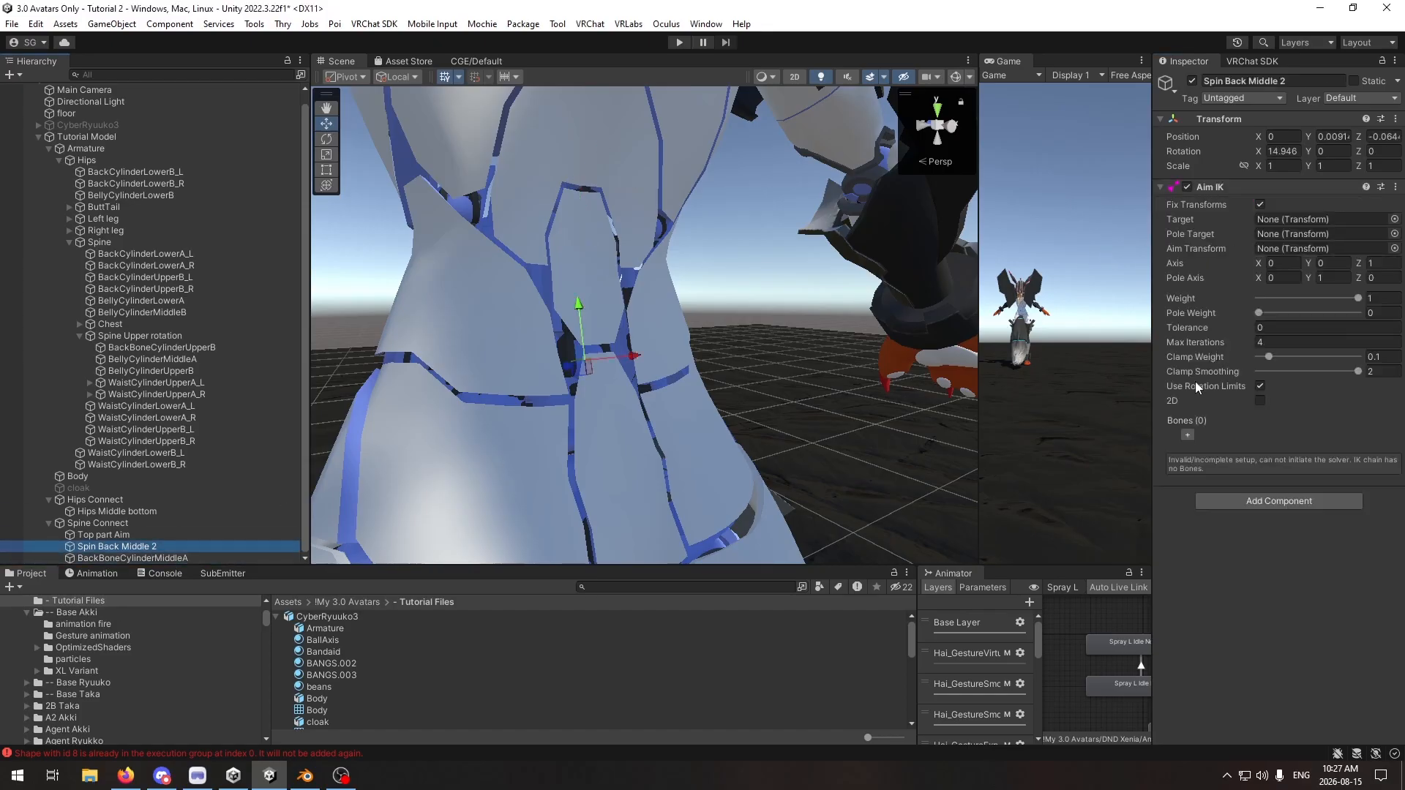
click(291, 557)
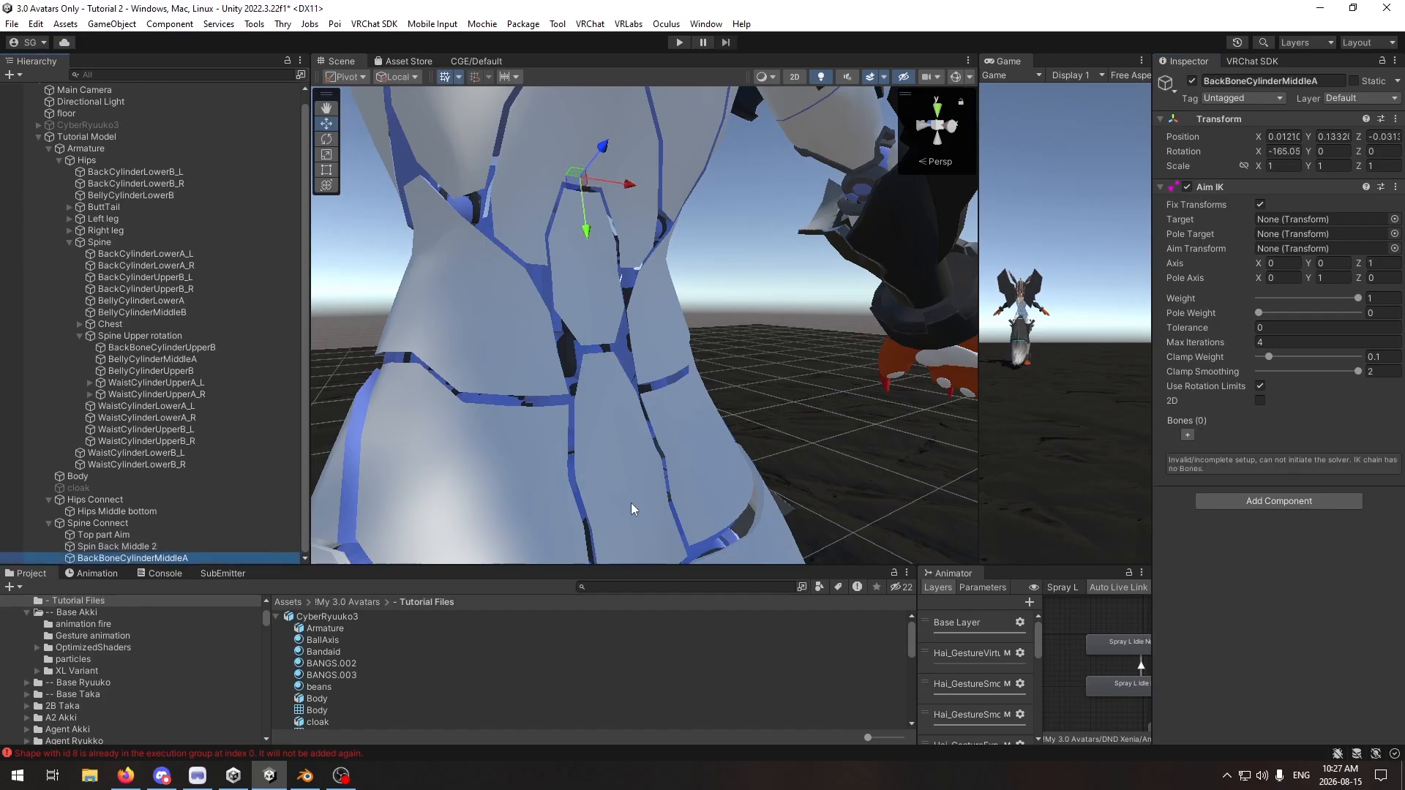
click(1187, 435)
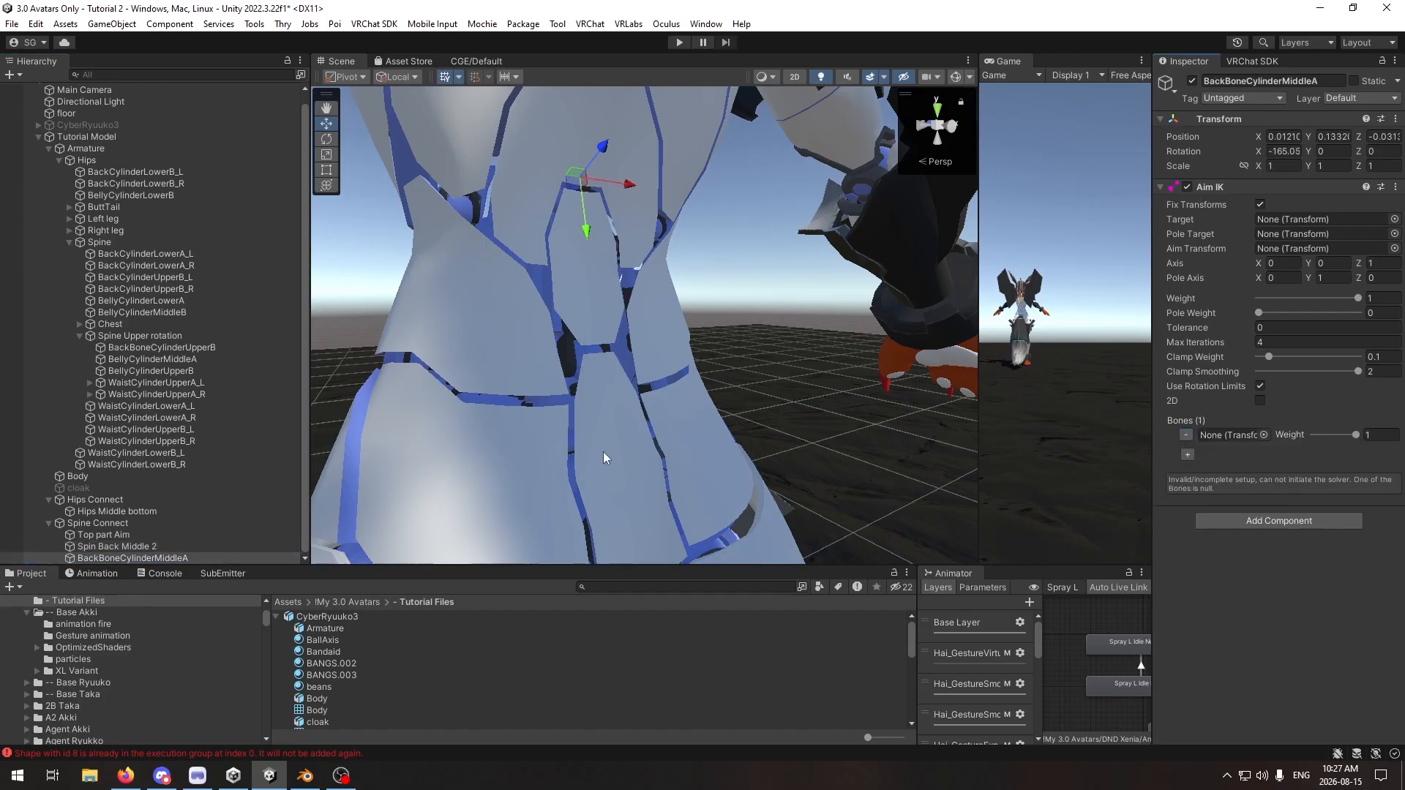
click(144, 547)
Step: Set BackBoneCylinderMiddleA as the Aim IK target of Spin Back Middle 2, and Spin Back Middle 2 as the target of BackBoneCylinderMiddleA
click(121, 557)
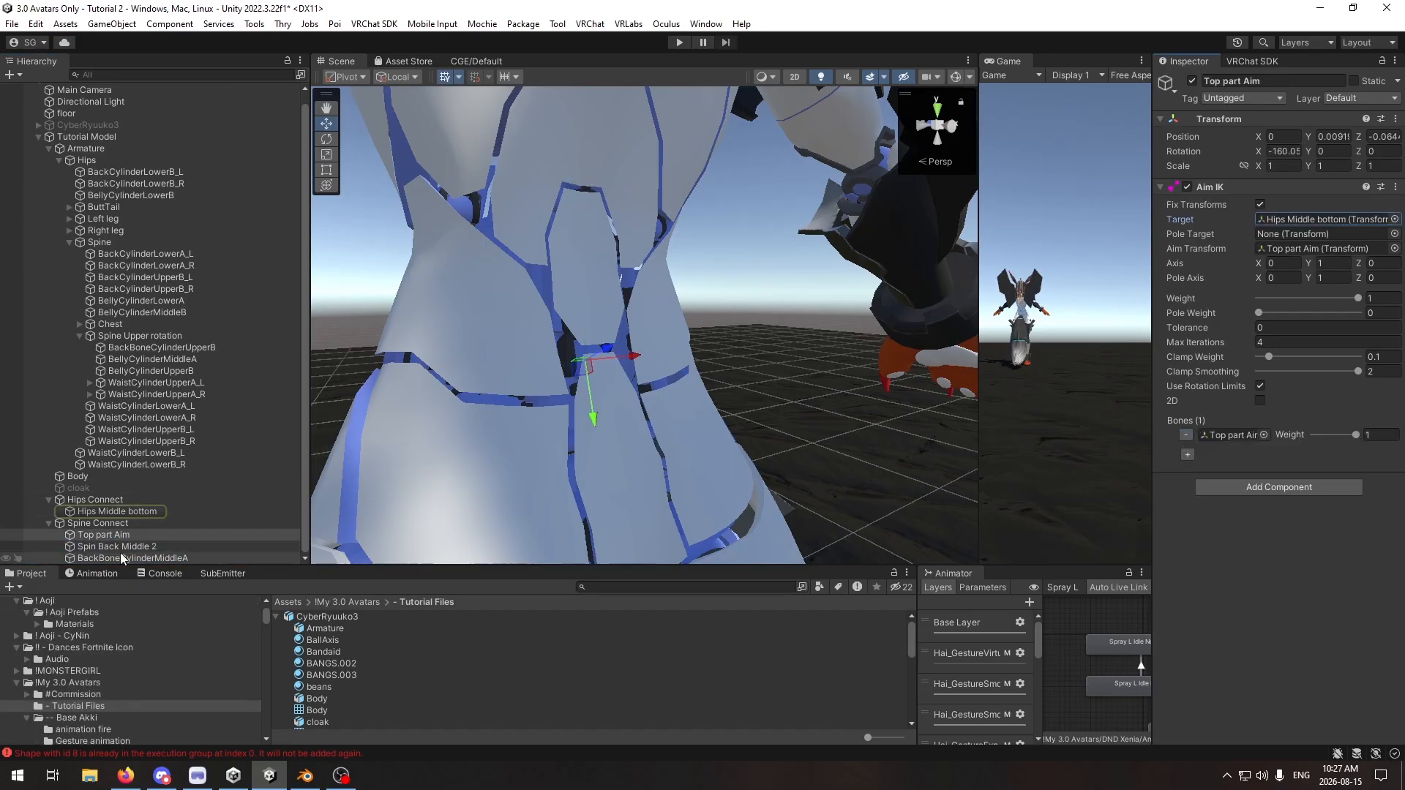
click(121, 547)
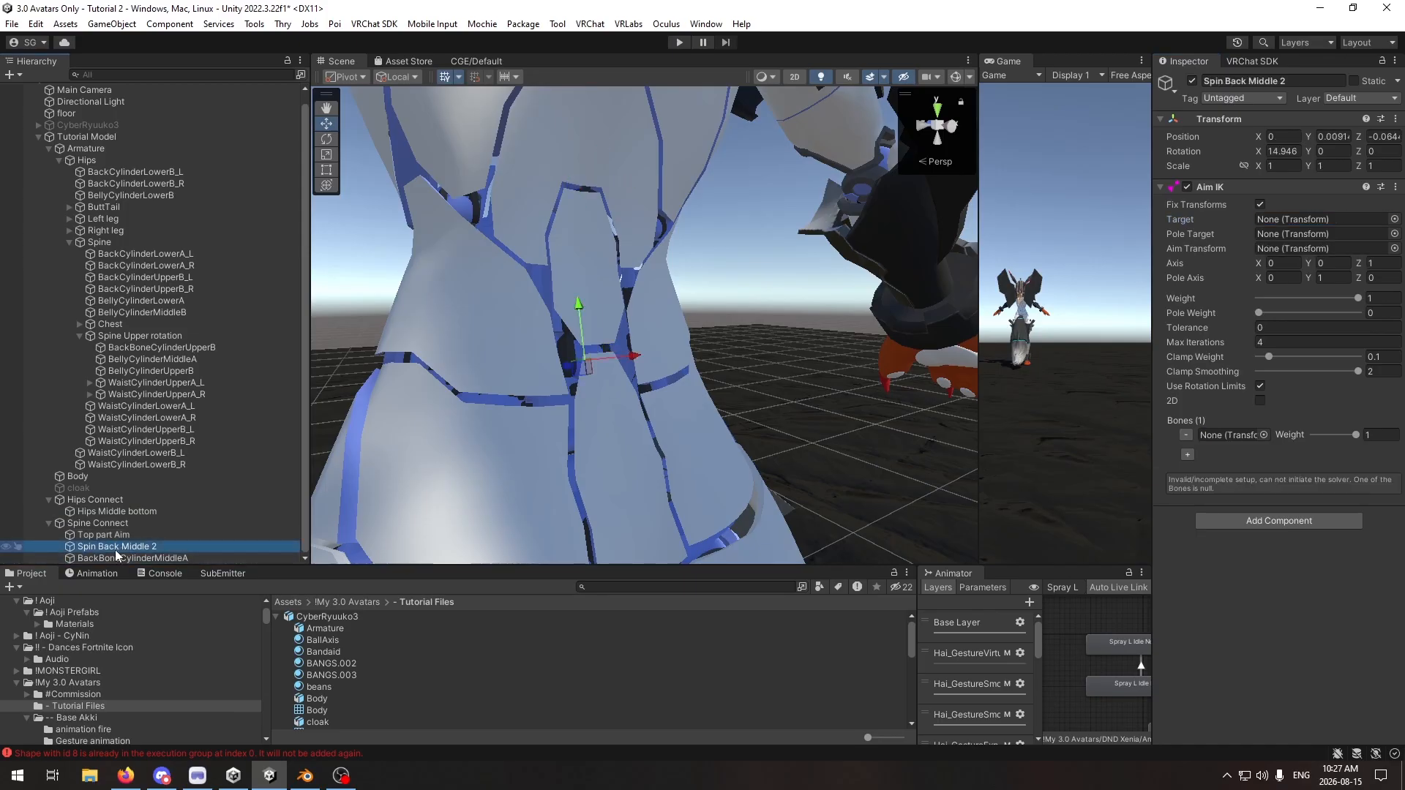
drag(139, 560, 1285, 218)
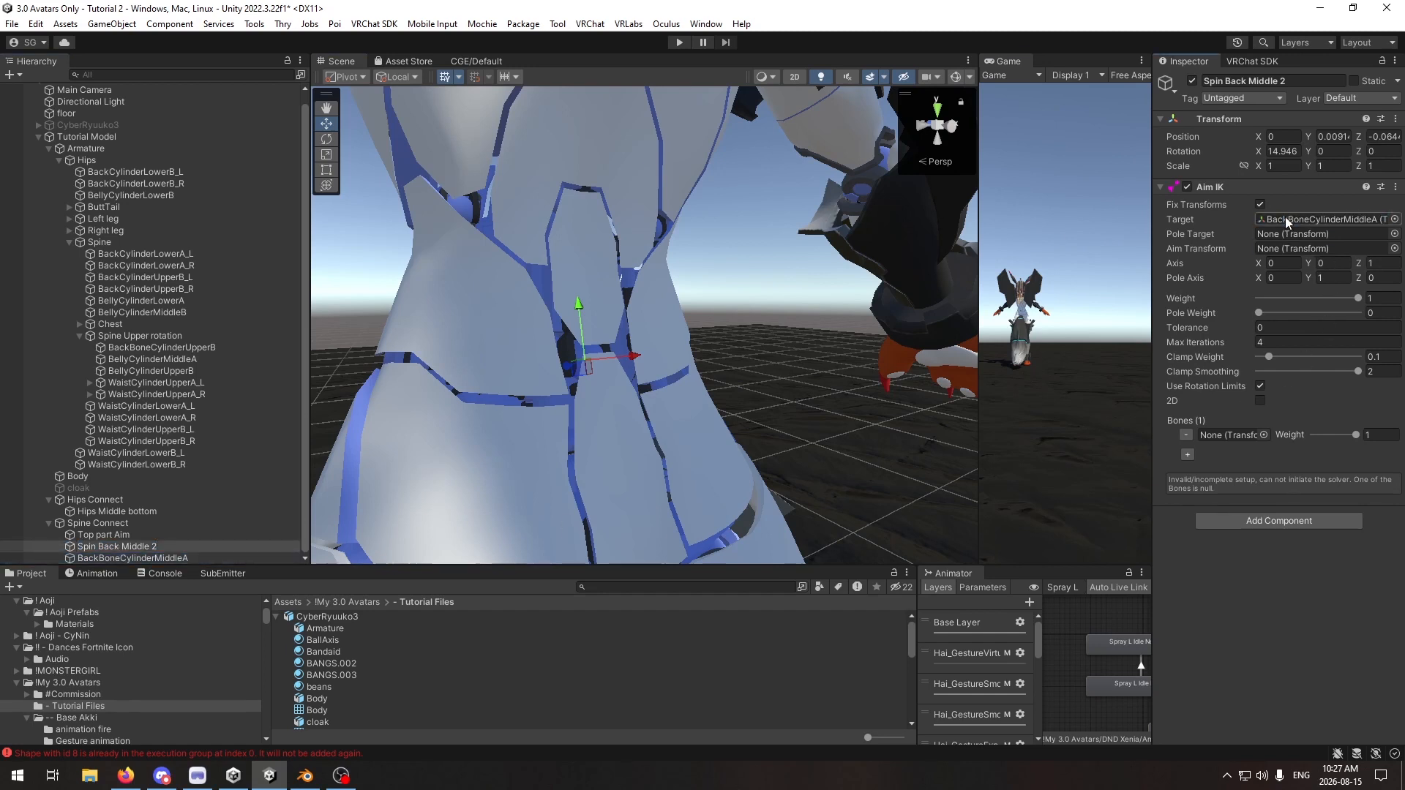
click(179, 558)
drag(152, 546, 1274, 223)
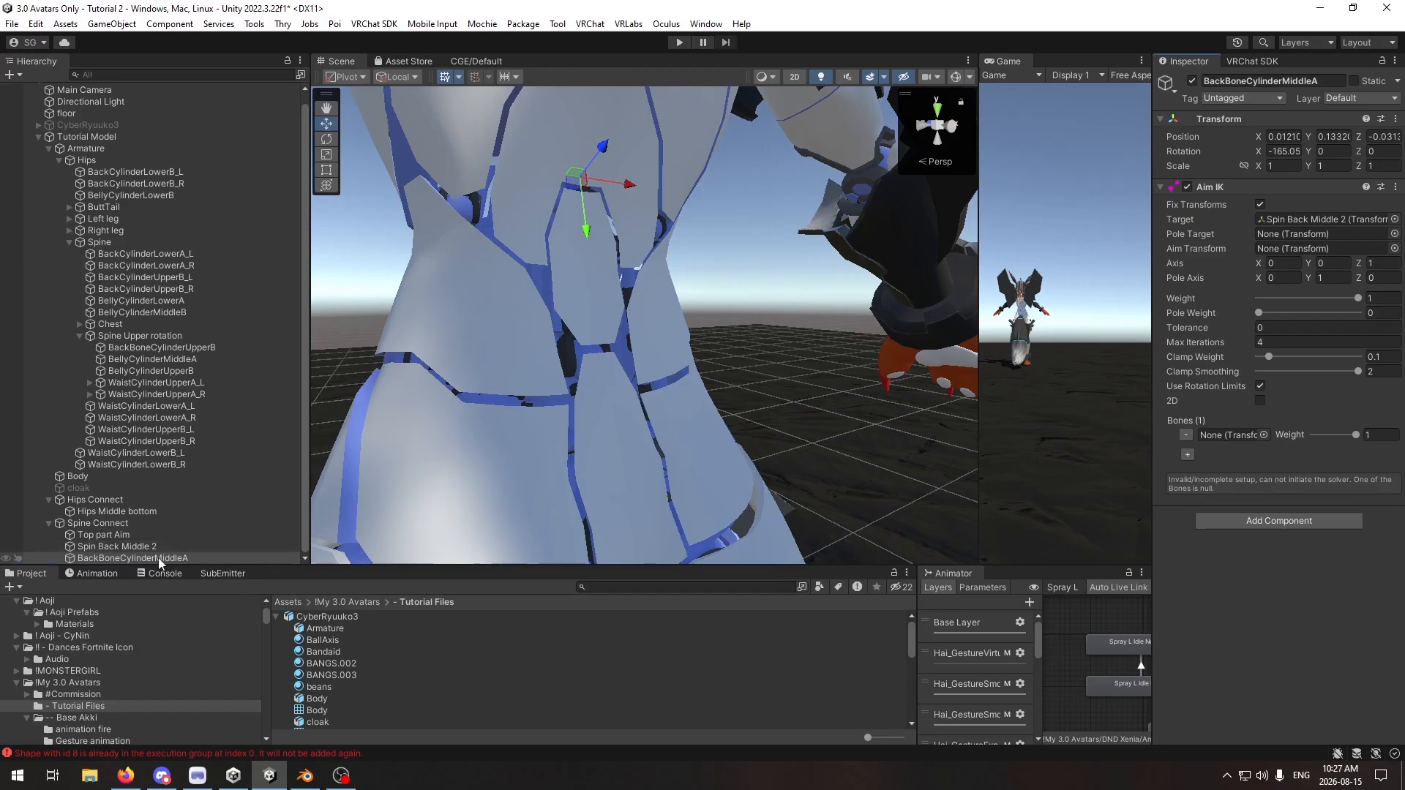
Step: Assign BackBoneCylinderMiddleA and Spin Back Middle 2 each as the Aim Transform and bone of their own Aim IK component
drag(158, 557, 1309, 249)
drag(920, 506, 1224, 436)
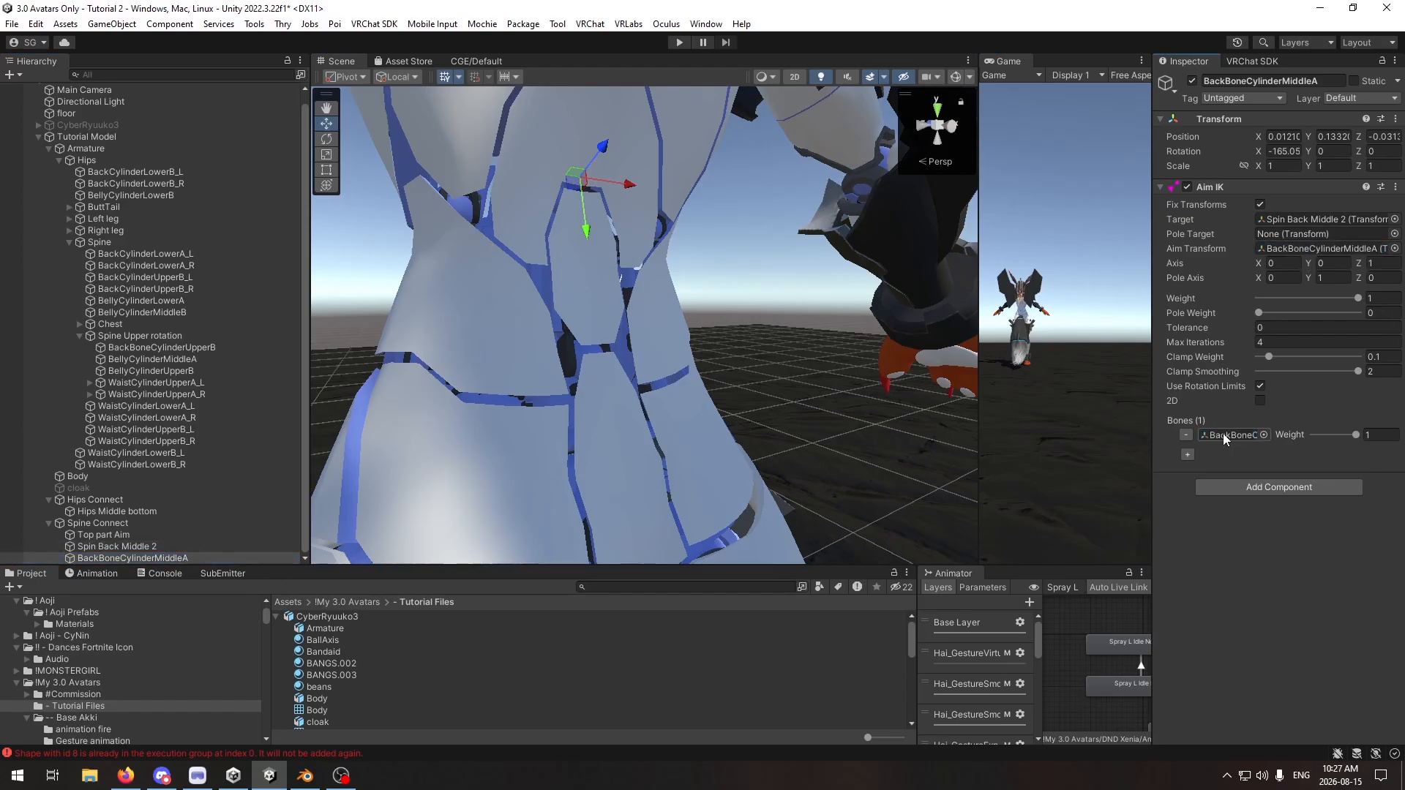
click(139, 545)
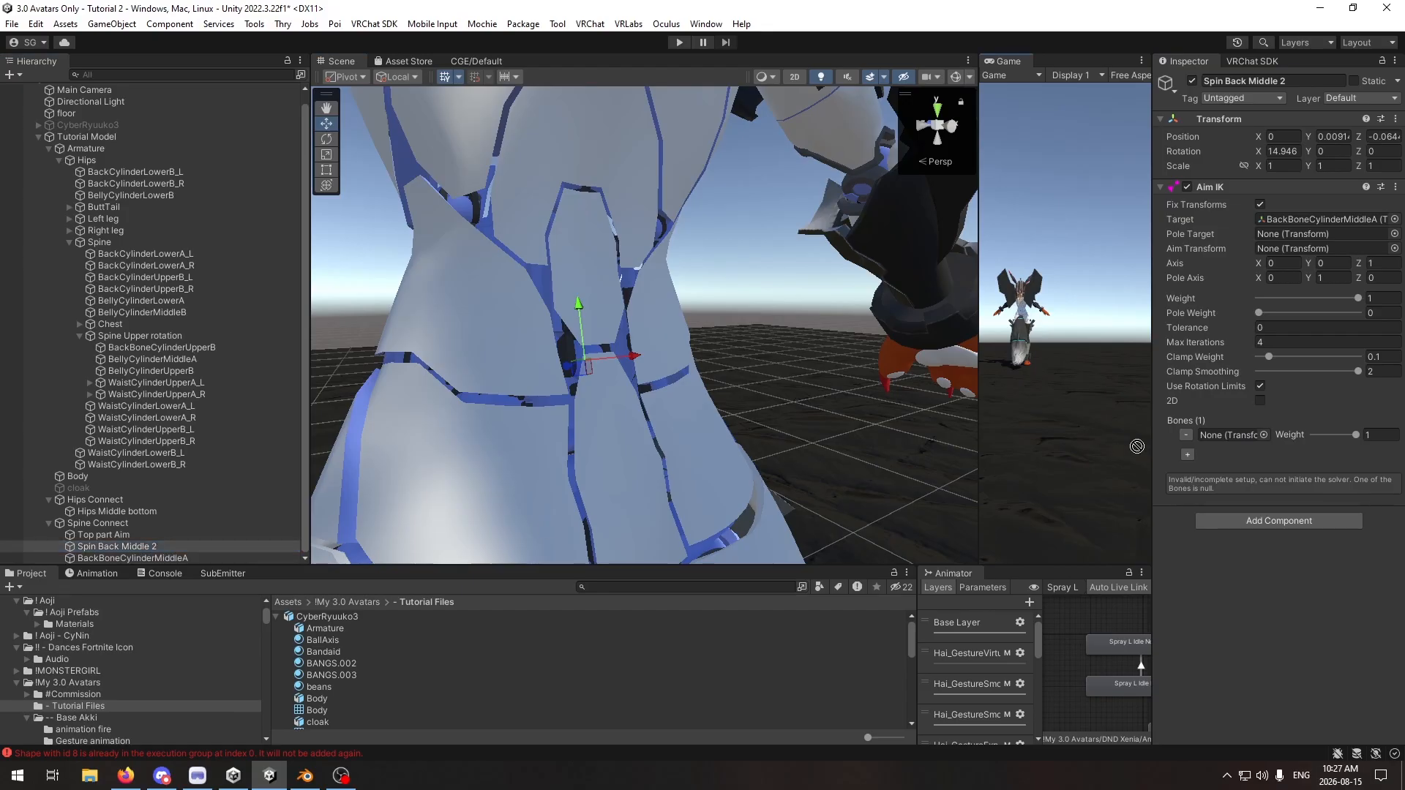
drag(143, 546, 1288, 258)
Step: Set the Aim IK axis to X 0, Y 1, Z 0 on both Spin Back Middle 2 and BackBoneCylinderMiddleA
click(1332, 262)
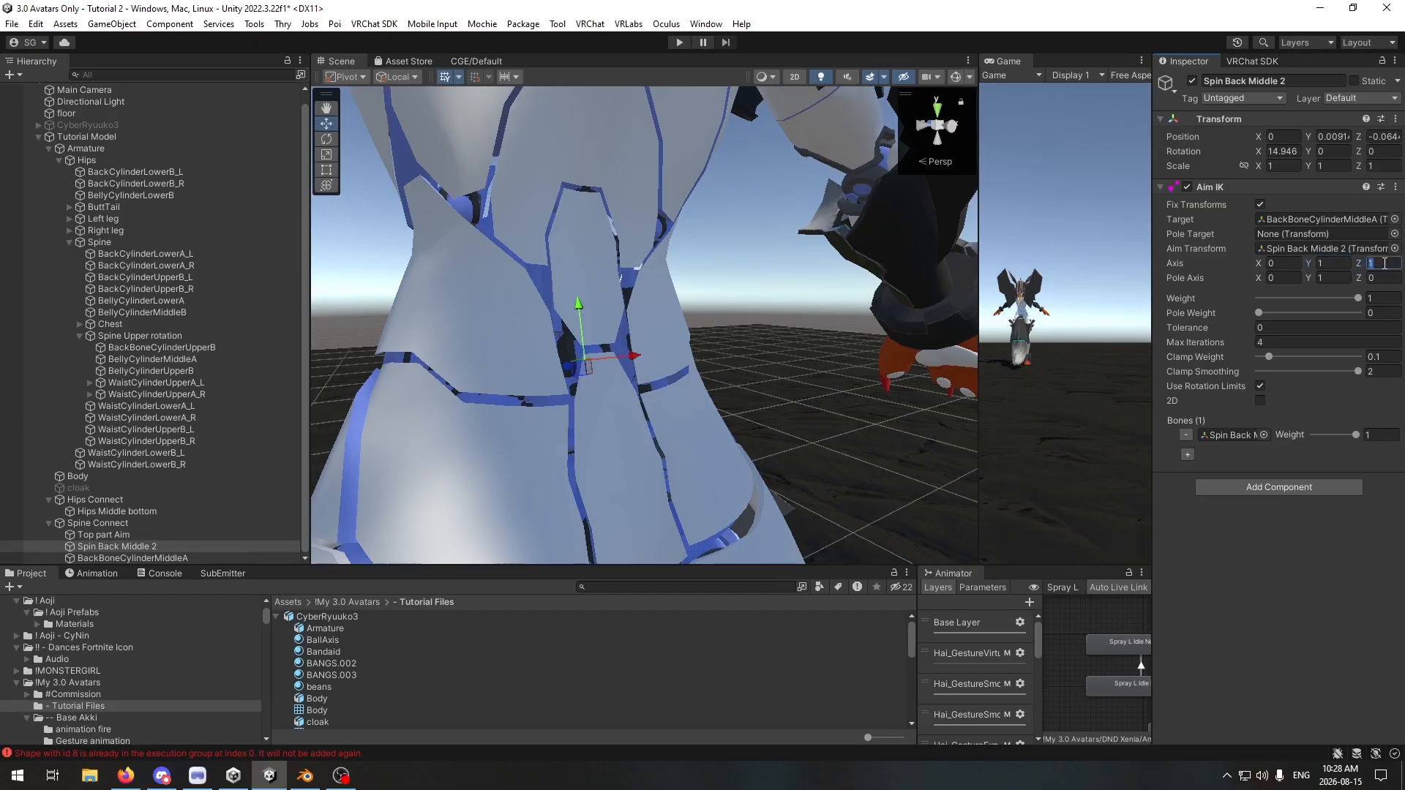
click(192, 555)
click(1330, 265)
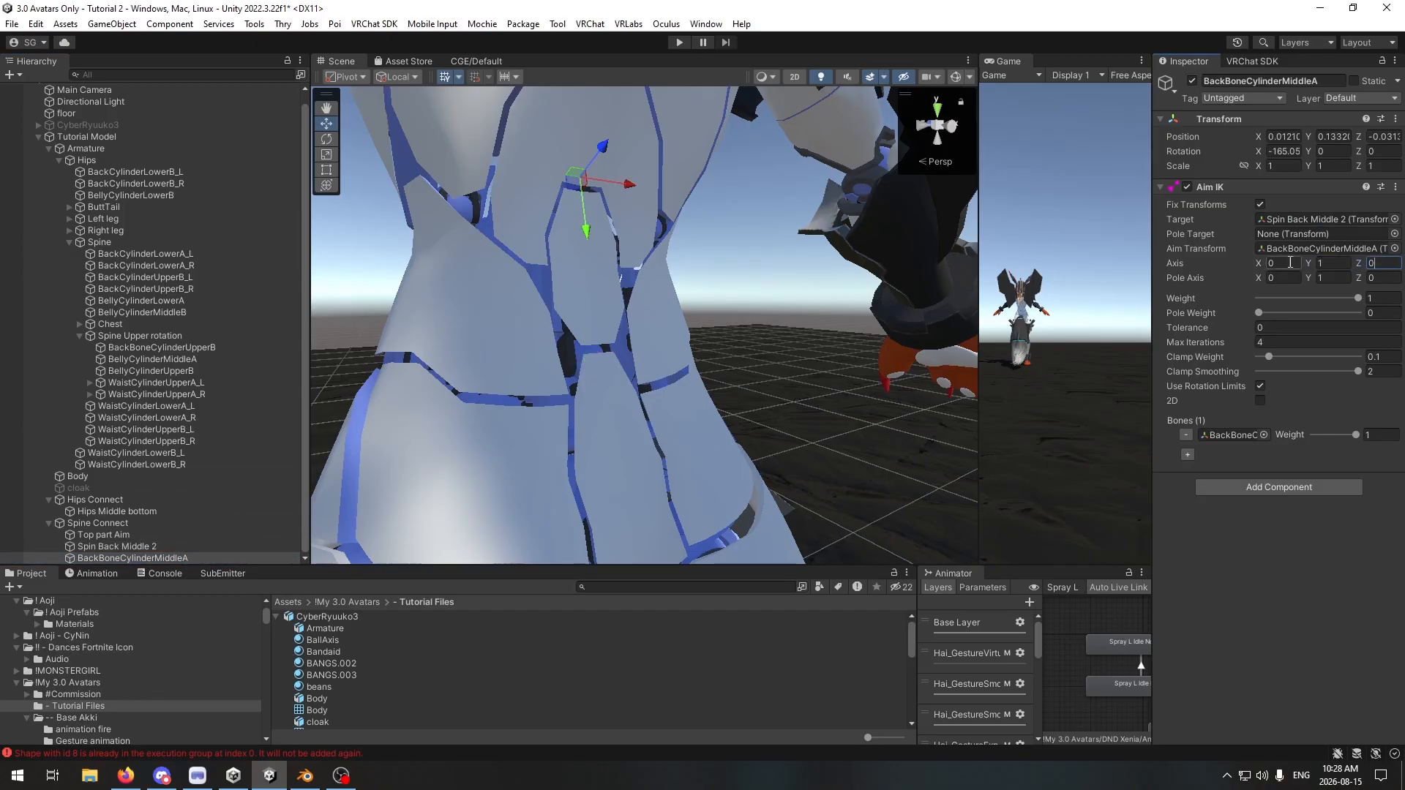
click(117, 546)
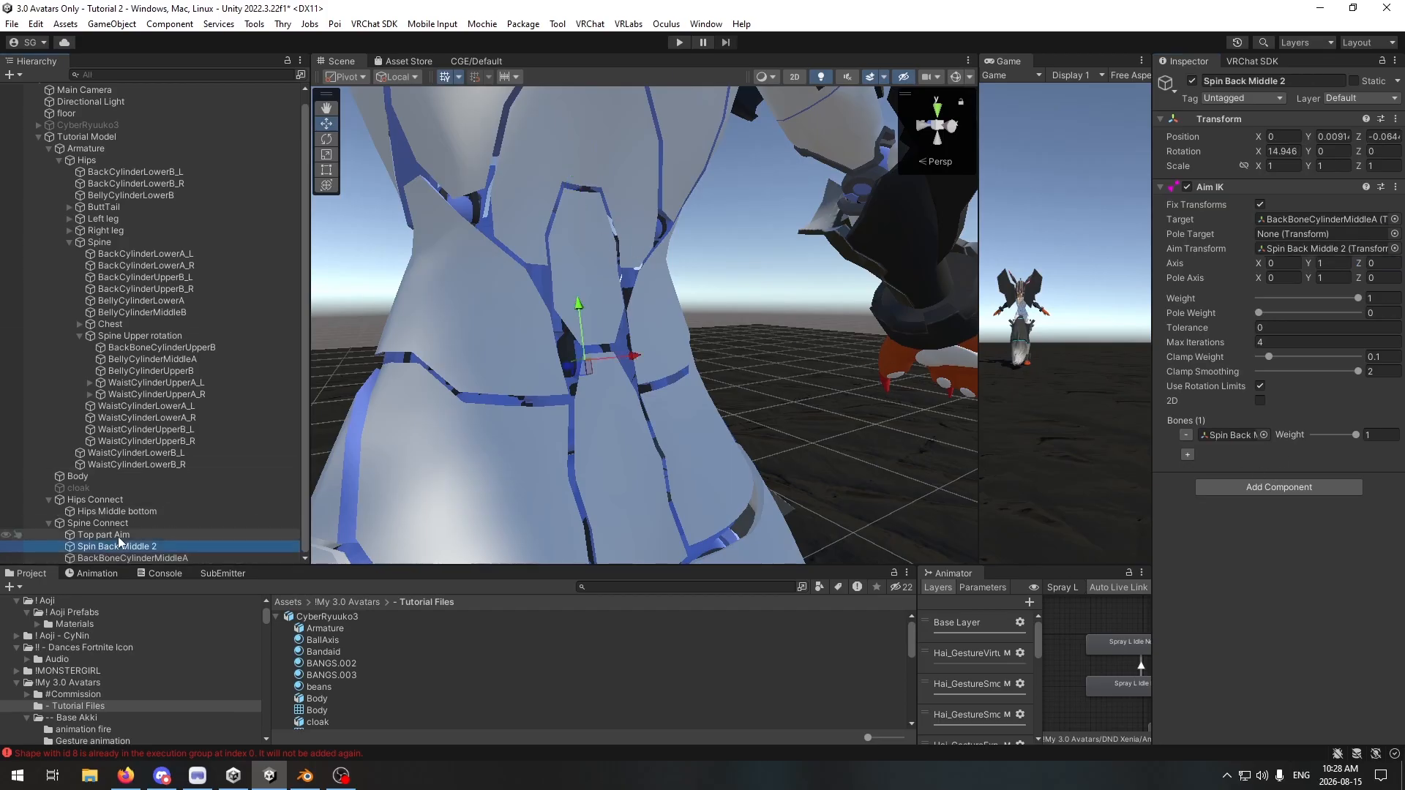
Step: Enter play mode and rotate the Tutorial Model's Spine and Chest bones to test how the waist parts follow
click(680, 41)
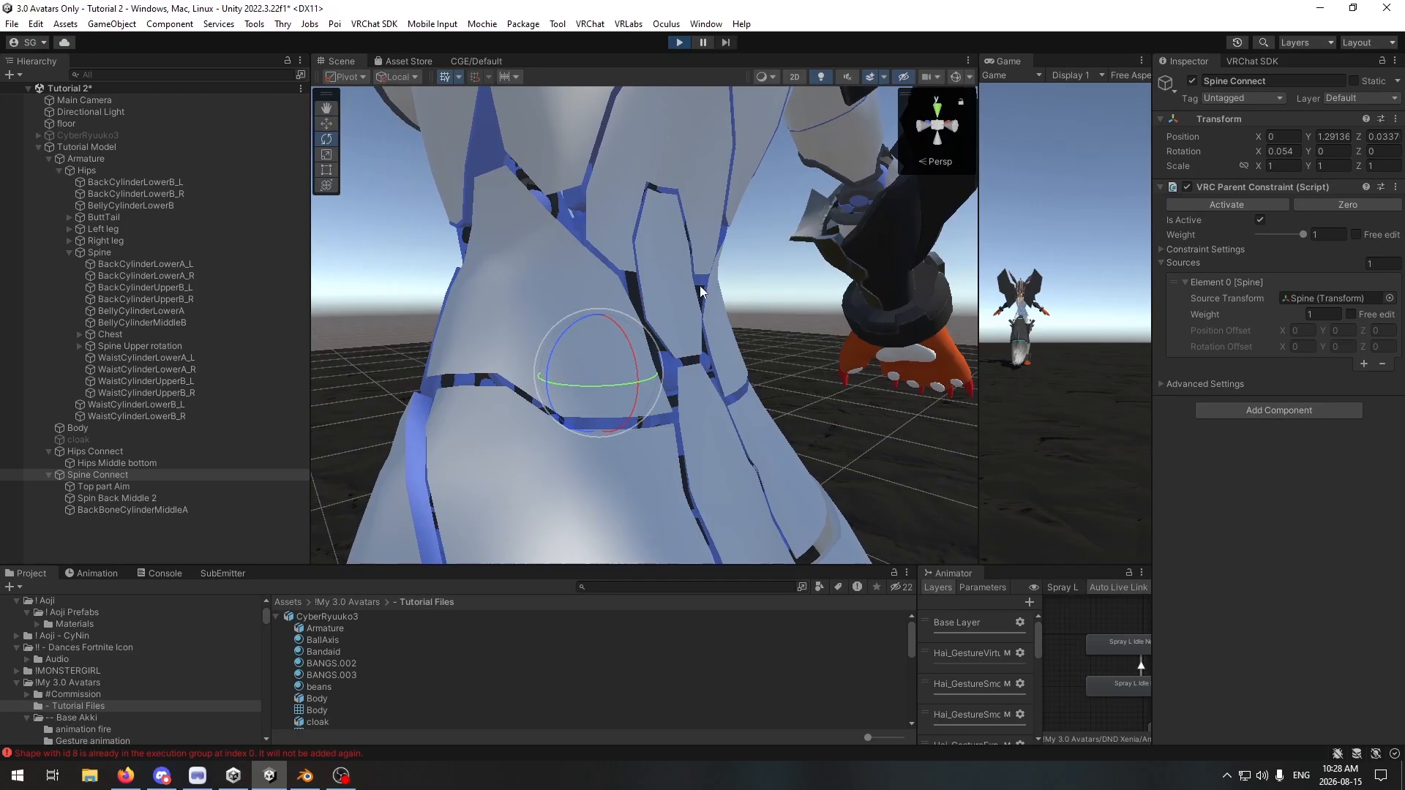
right_drag(740, 321, 666, 331)
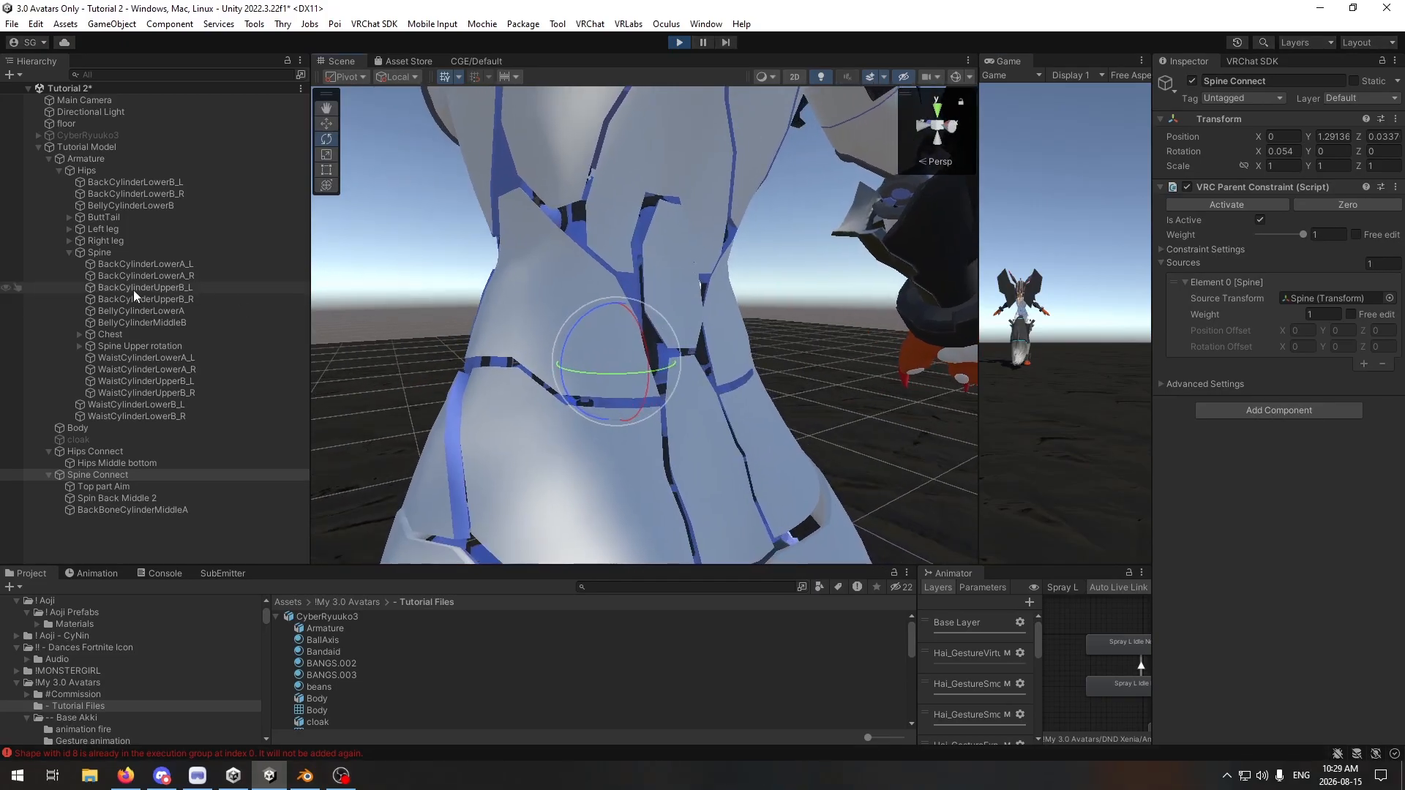
click(158, 252)
drag(639, 333, 313, 333)
click(114, 335)
drag(640, 237, 632, 192)
right_drag(631, 191, 556, 209)
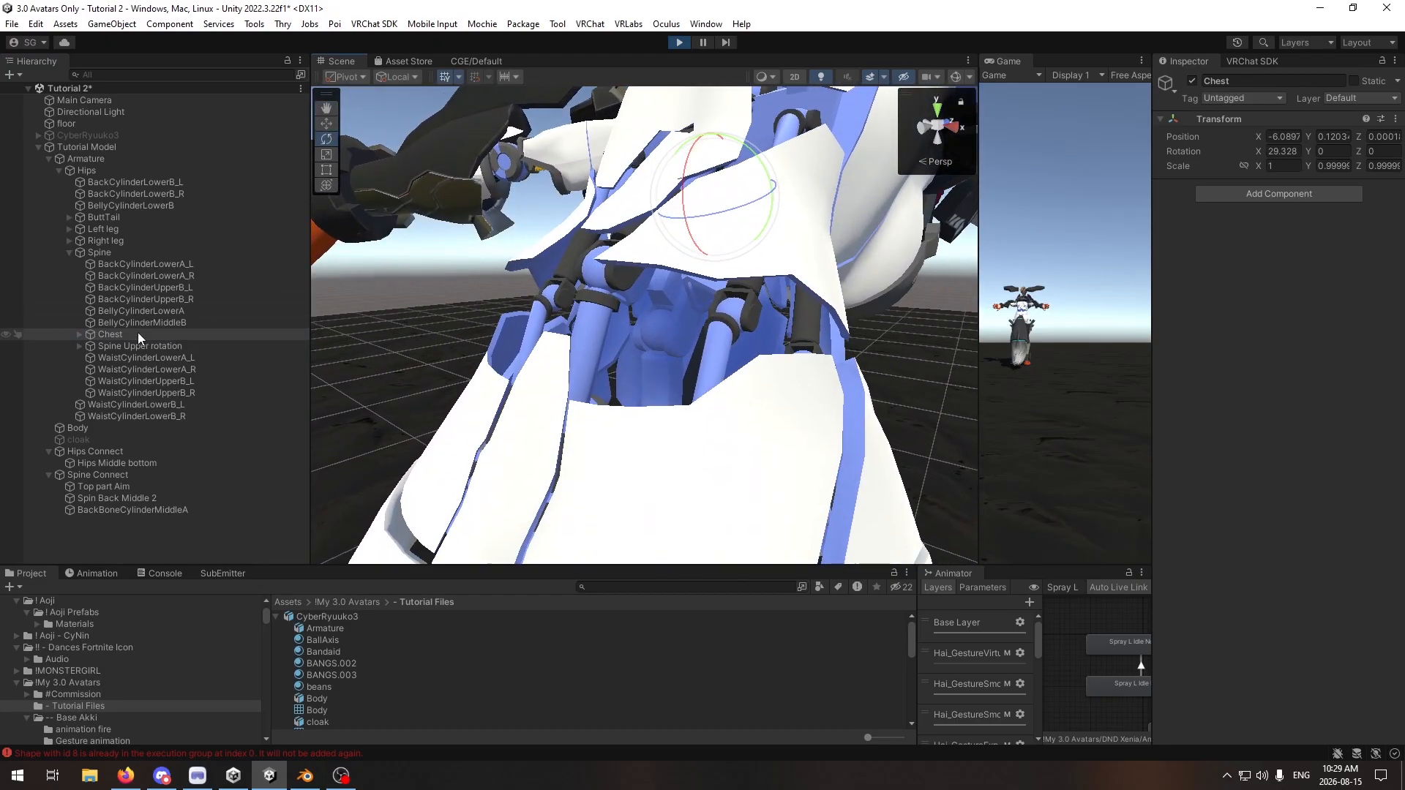
Step: Rotate the Tutorial Model's Spine bone in several directions to check the waist cylinders' aiming, and exit play mode
double_click(129, 256)
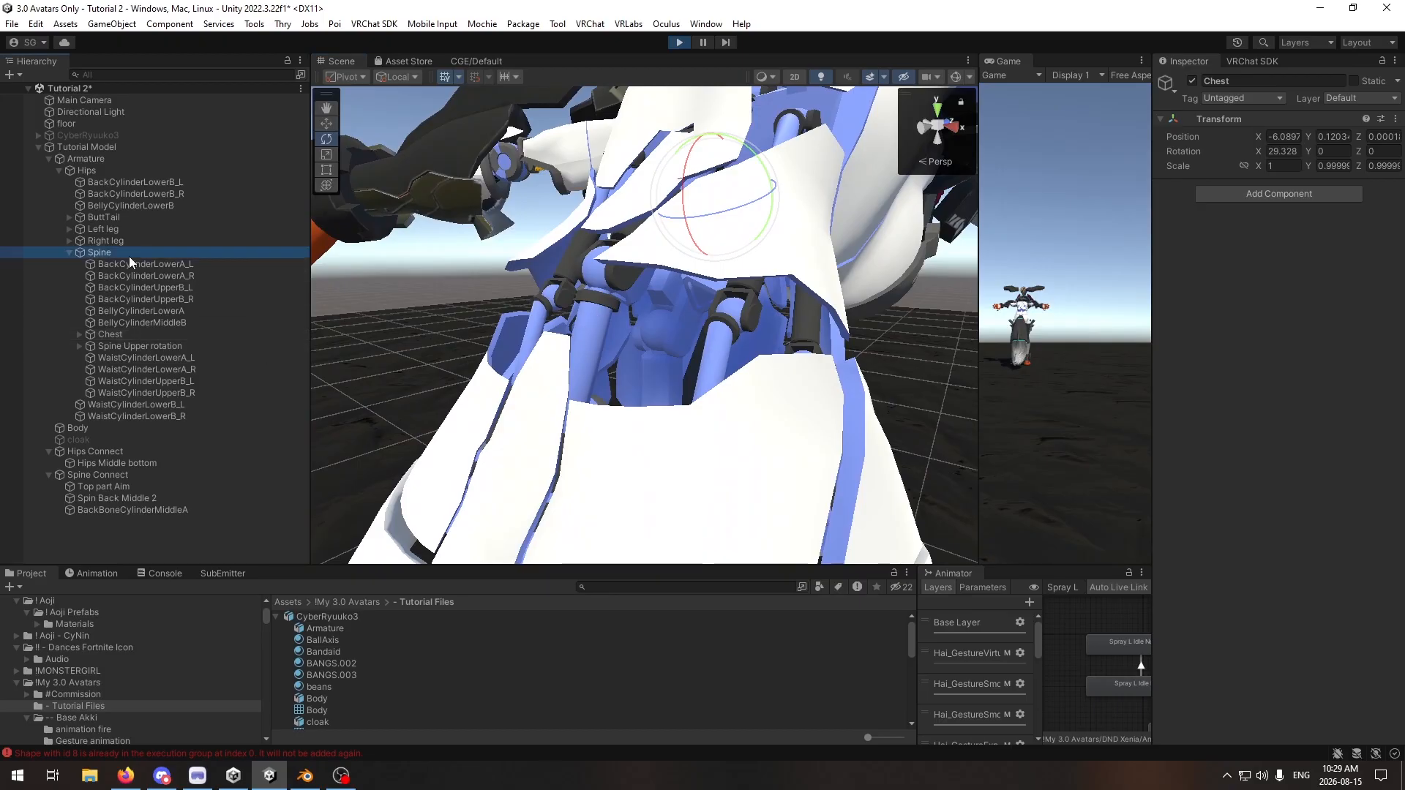
drag(664, 297, 617, 233)
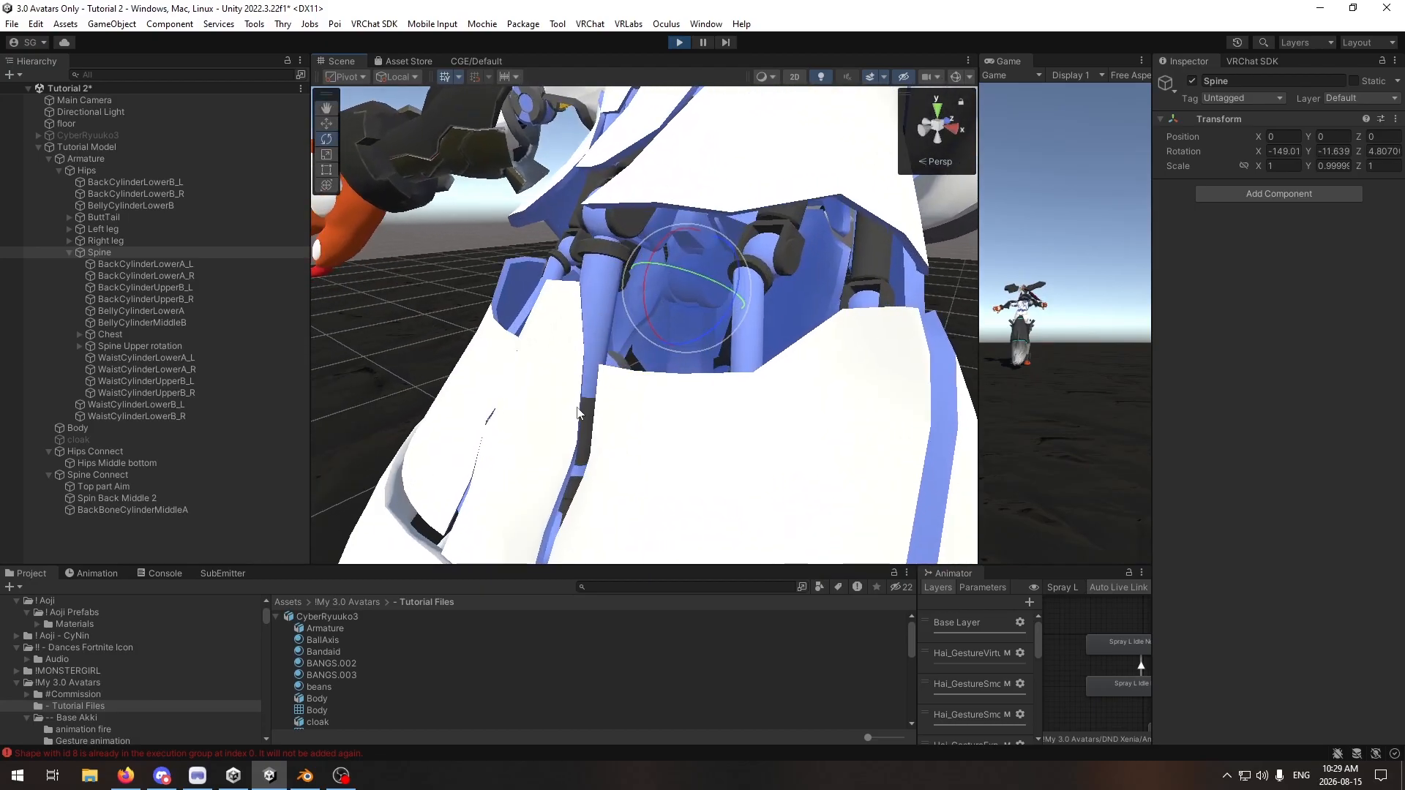
drag(664, 303, 809, 298)
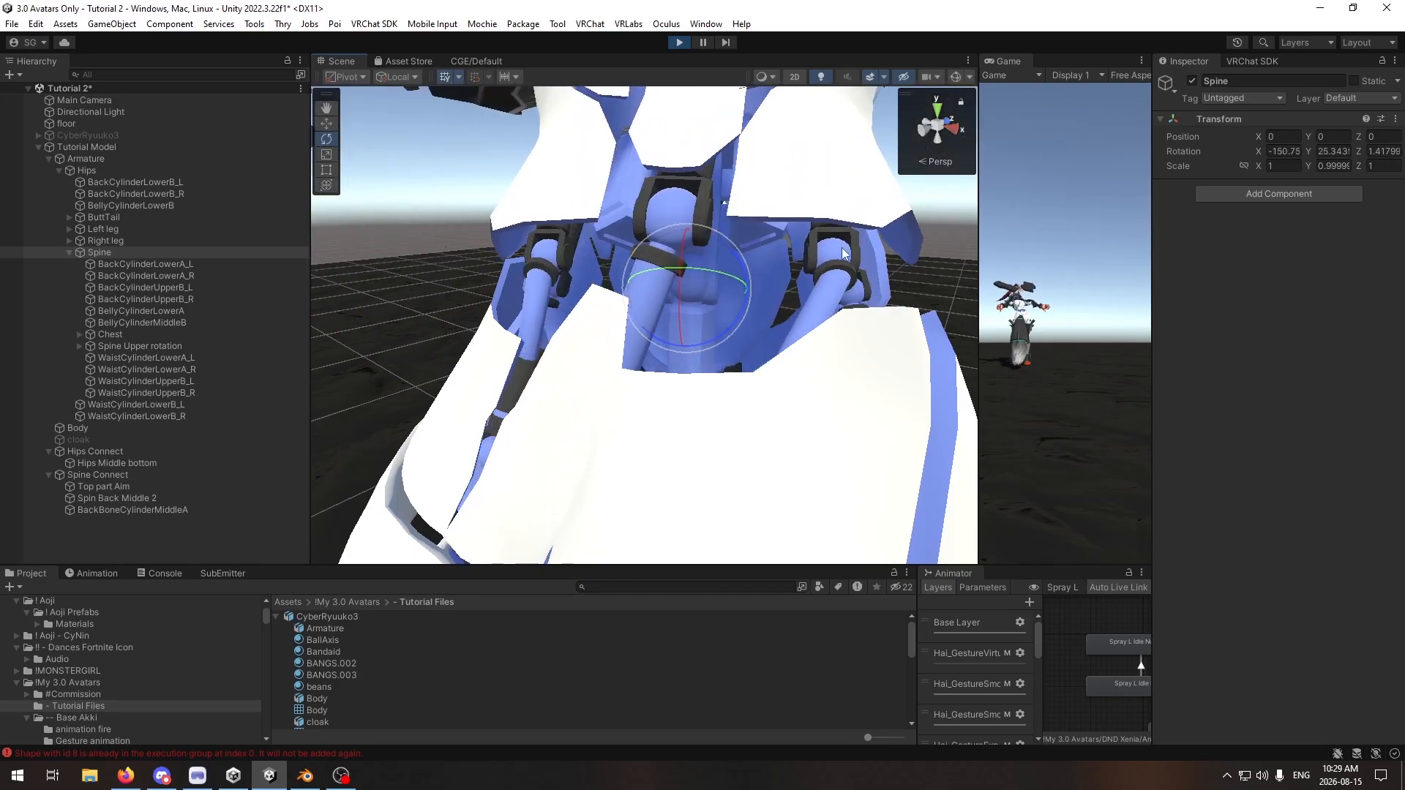
drag(839, 253, 679, 243)
click(679, 42)
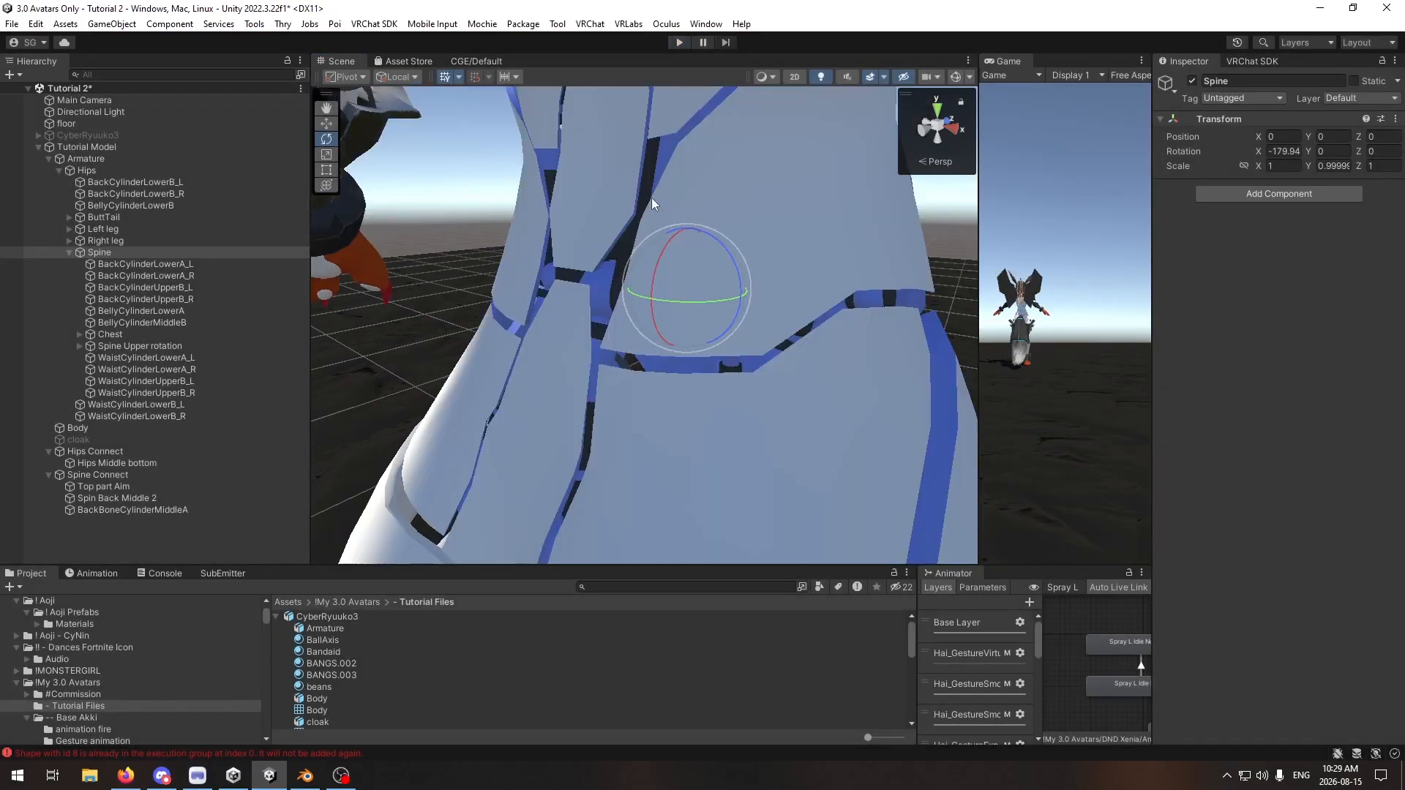
Step: Collapse the Tutorial Model hierarchy and activate the CyberRyuuko3 avatar, bringing its waist into view
alt+drag(651, 197, 633, 261)
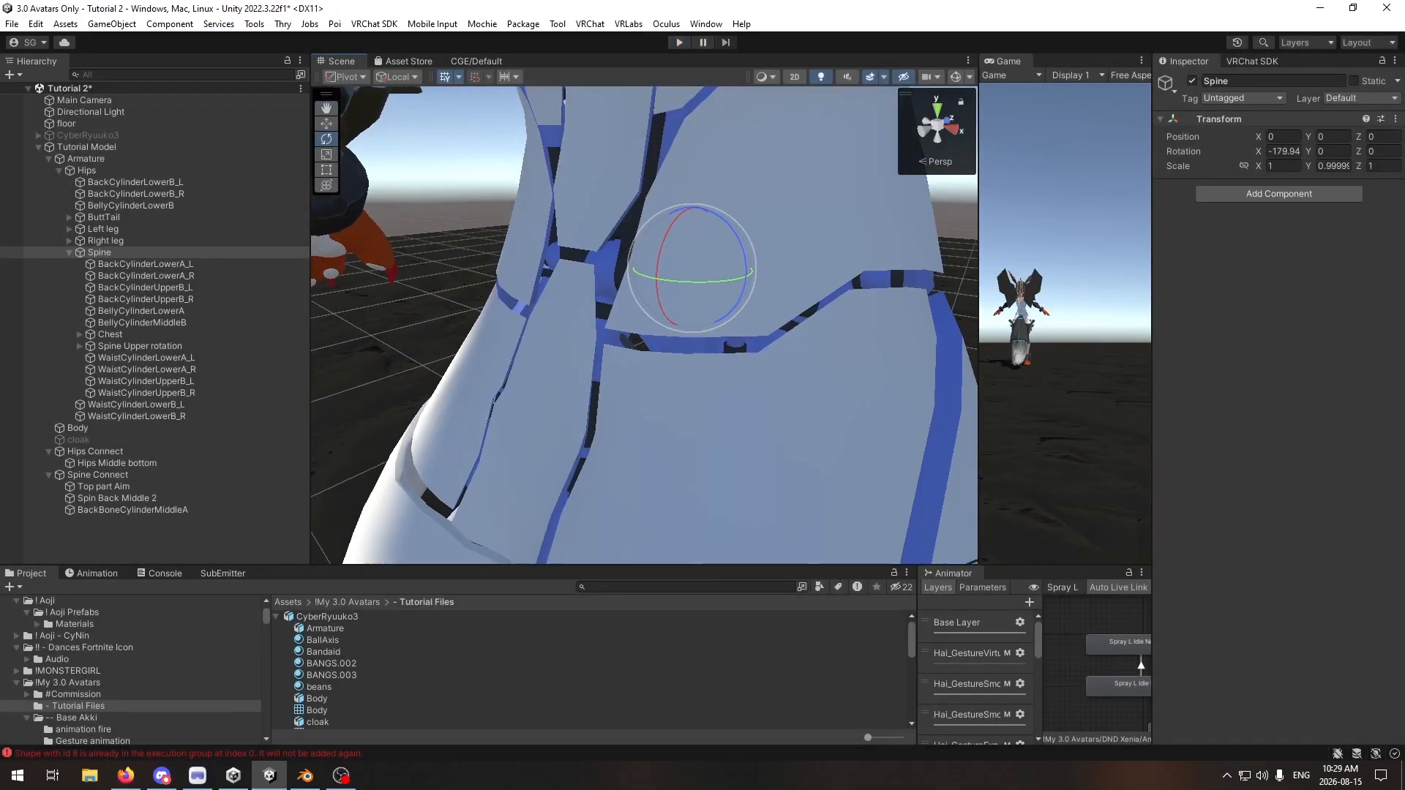
click(38, 147)
click(86, 137)
click(1192, 80)
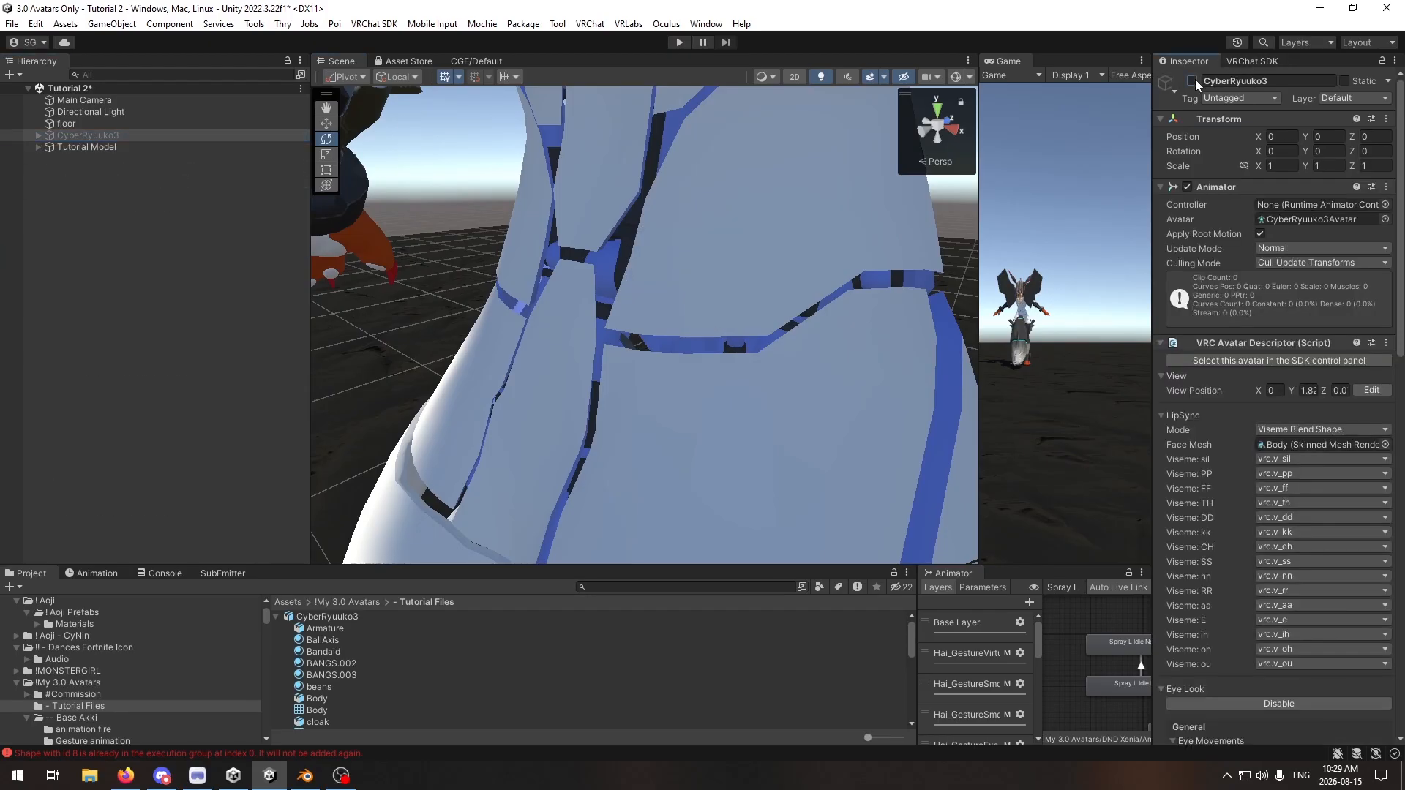
alt+drag(749, 219, 756, 235)
right_drag(628, 231, 42, 187)
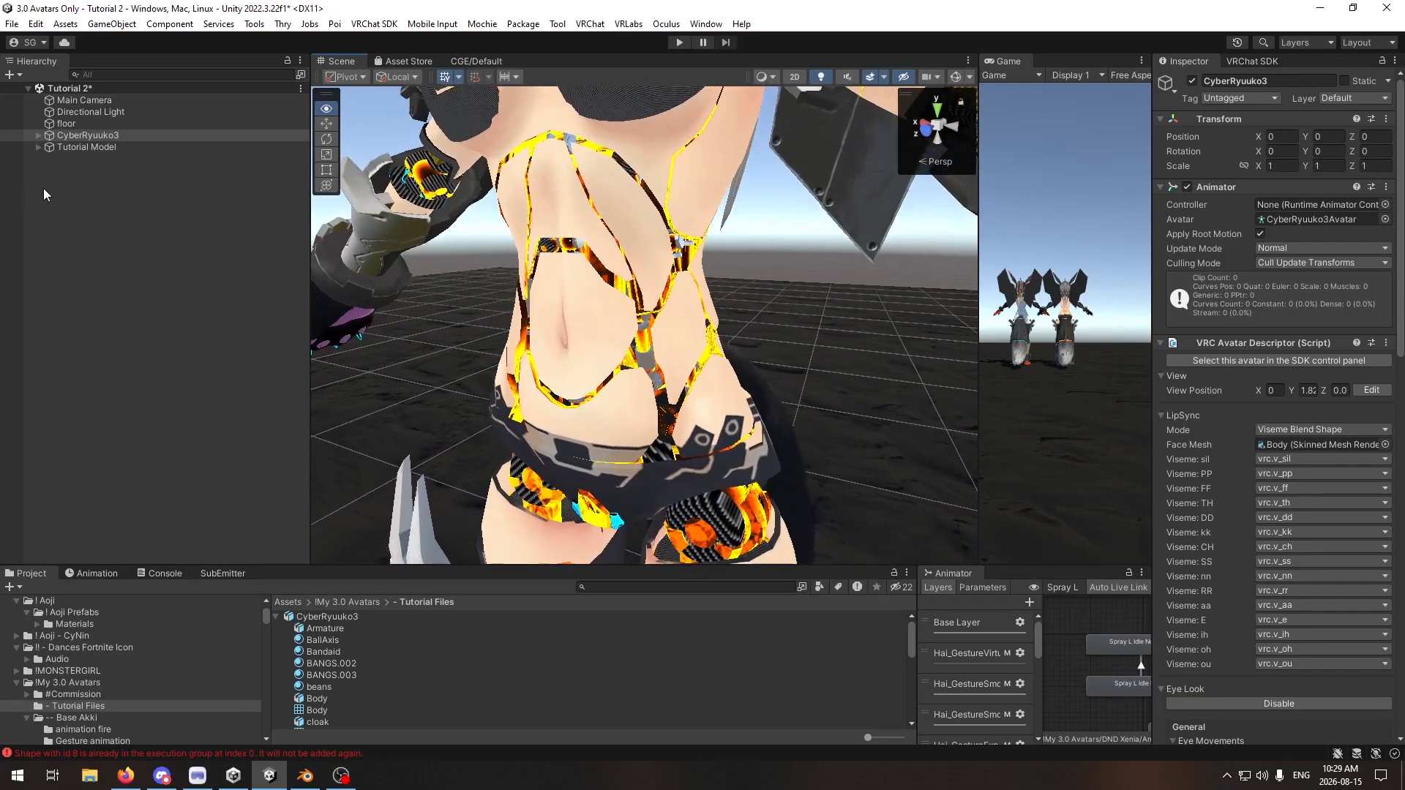
Step: Run play mode and rotate CyberRyuuko3's Chest bone to examine how its finished waist mechanism moves, and exit play mode
click(675, 46)
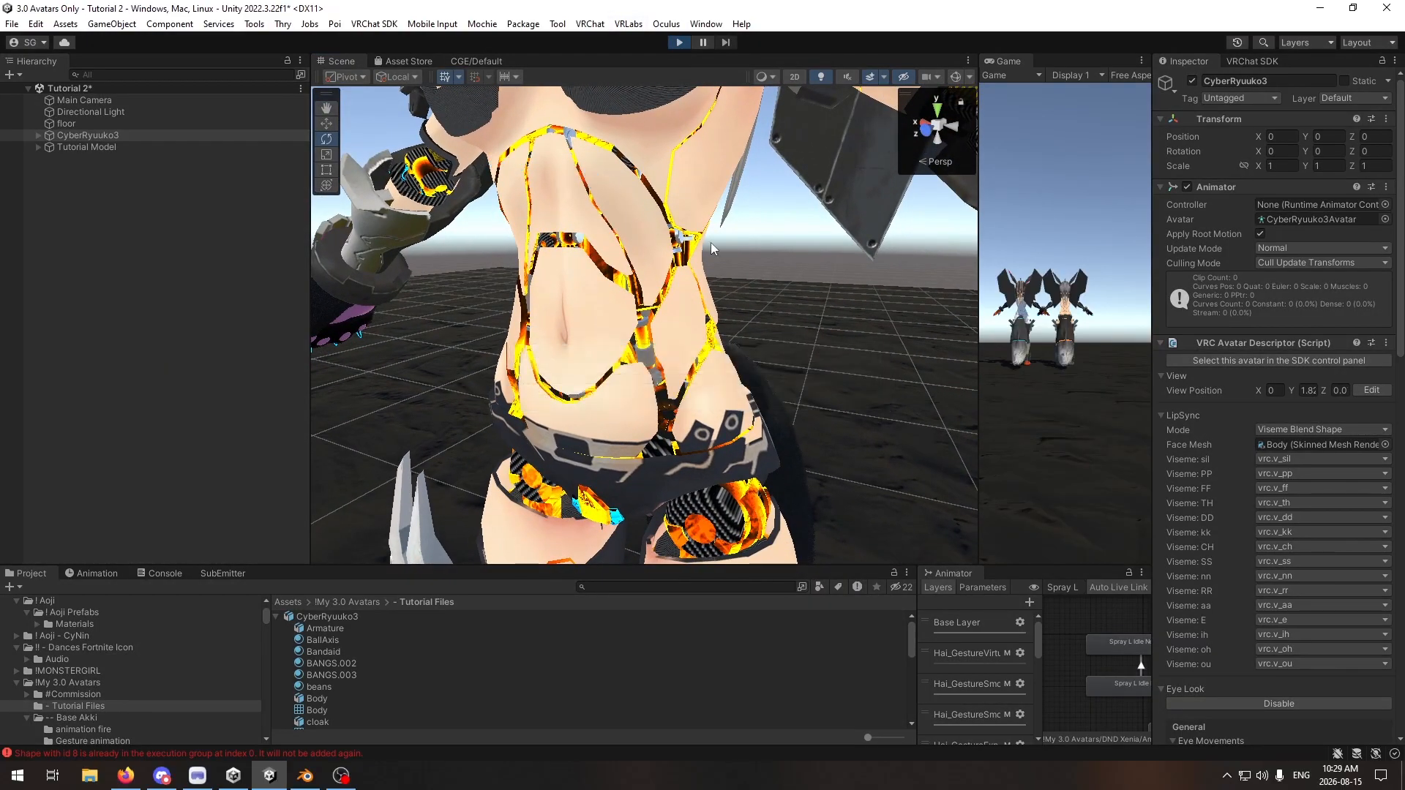
right_drag(685, 222, 772, 168)
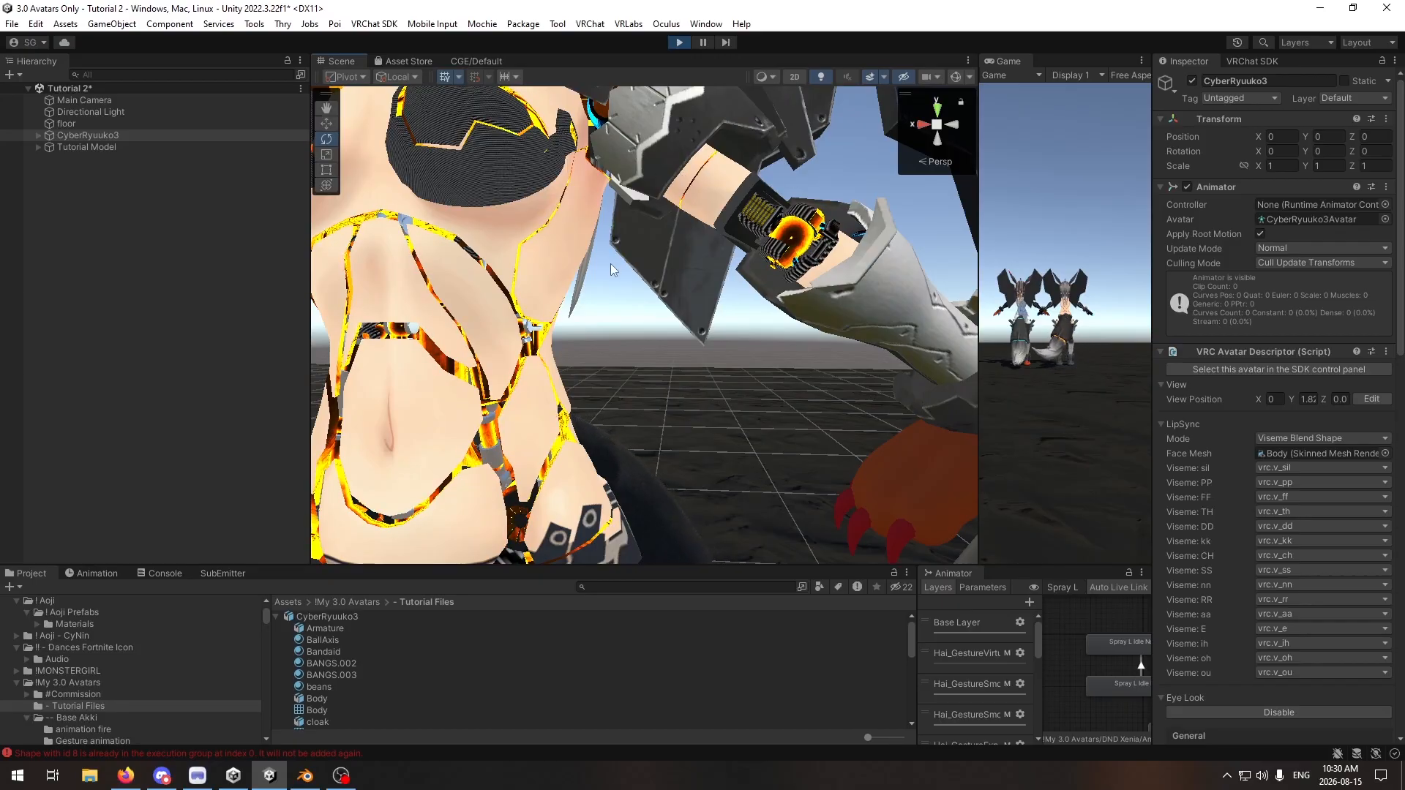
right_drag(611, 269, 568, 259)
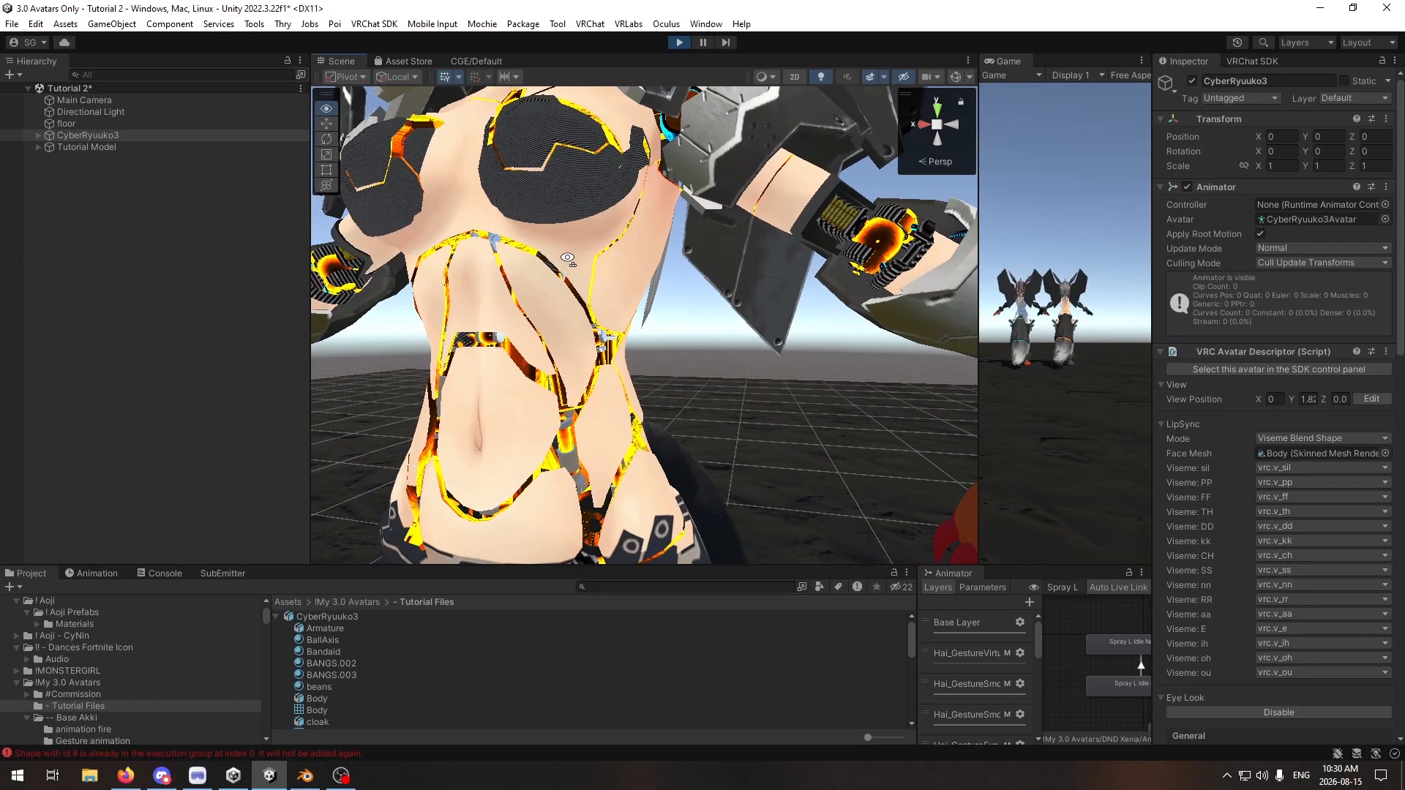
click(39, 136)
click(114, 218)
drag(533, 284, 581, 314)
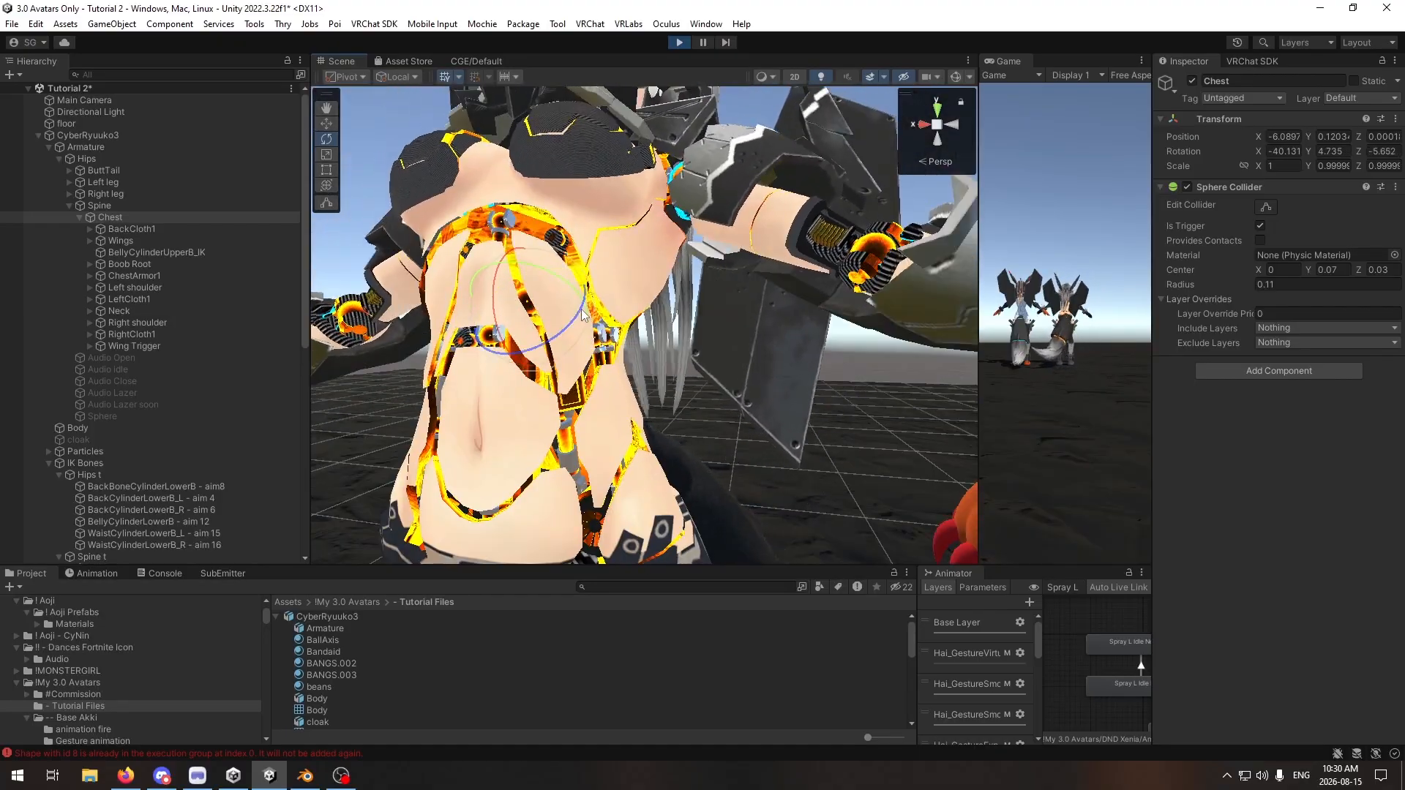
click(678, 44)
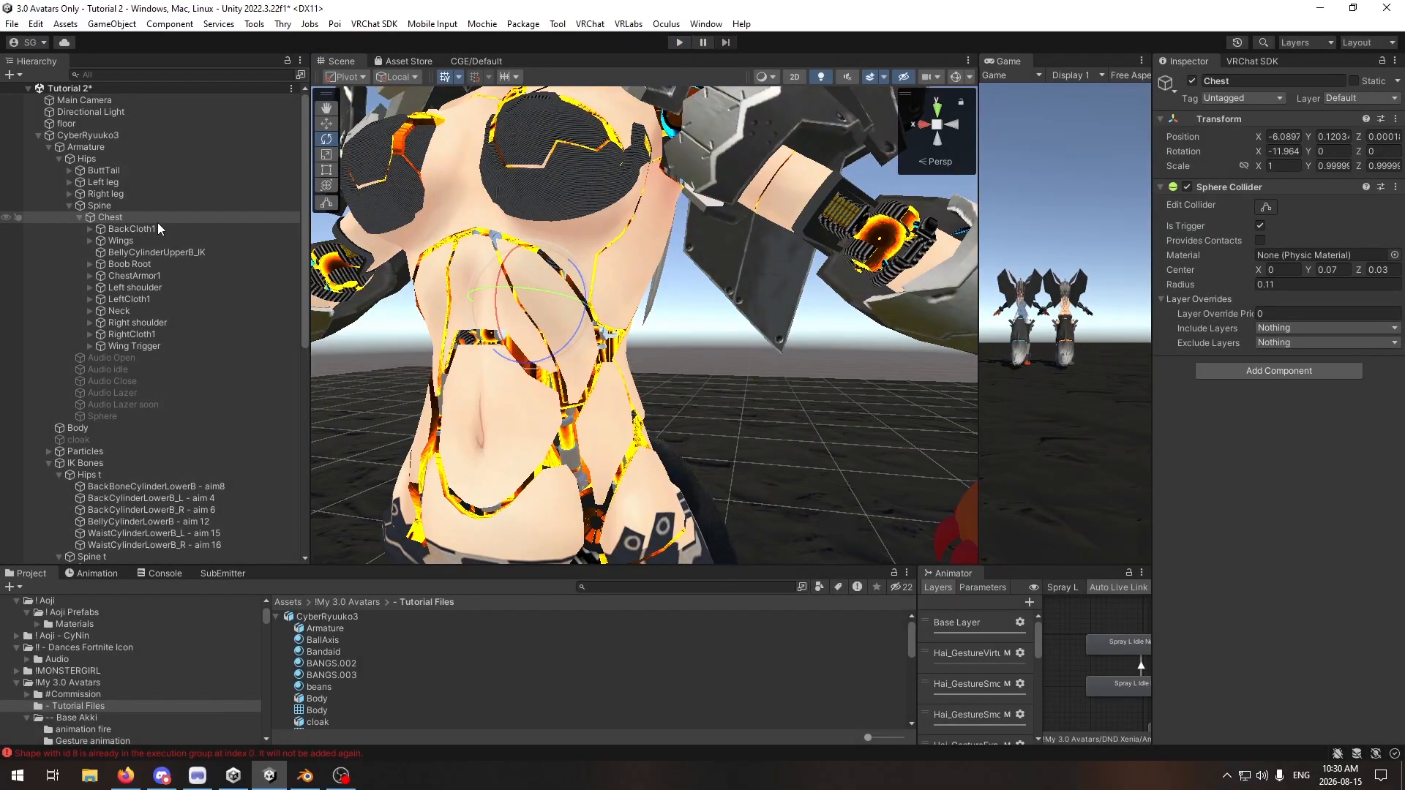
Step: Collapse the CyberRyuuko3 hierarchy and examine the avatar's waist and belly parts up close
click(38, 136)
click(91, 137)
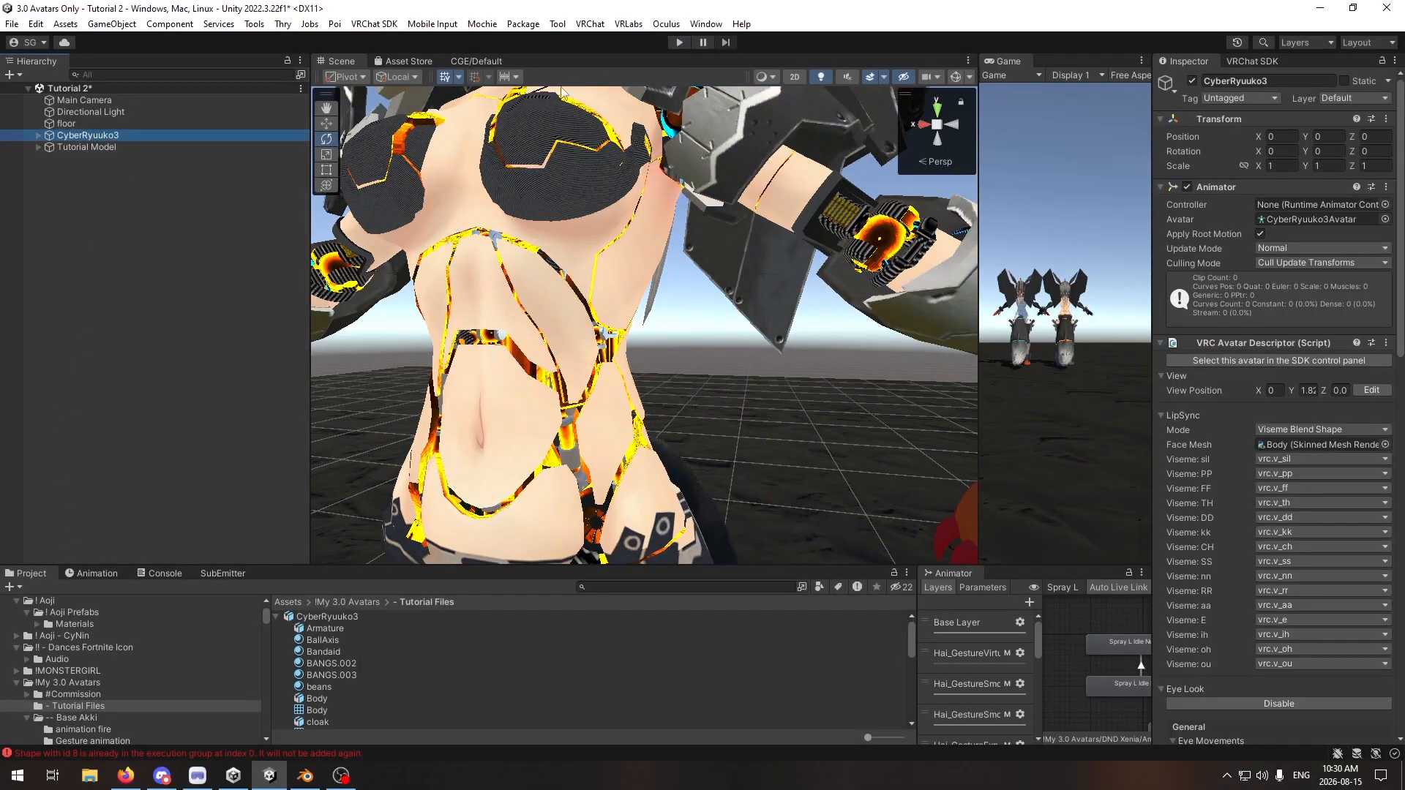
alt+drag(436, 156, 501, 267)
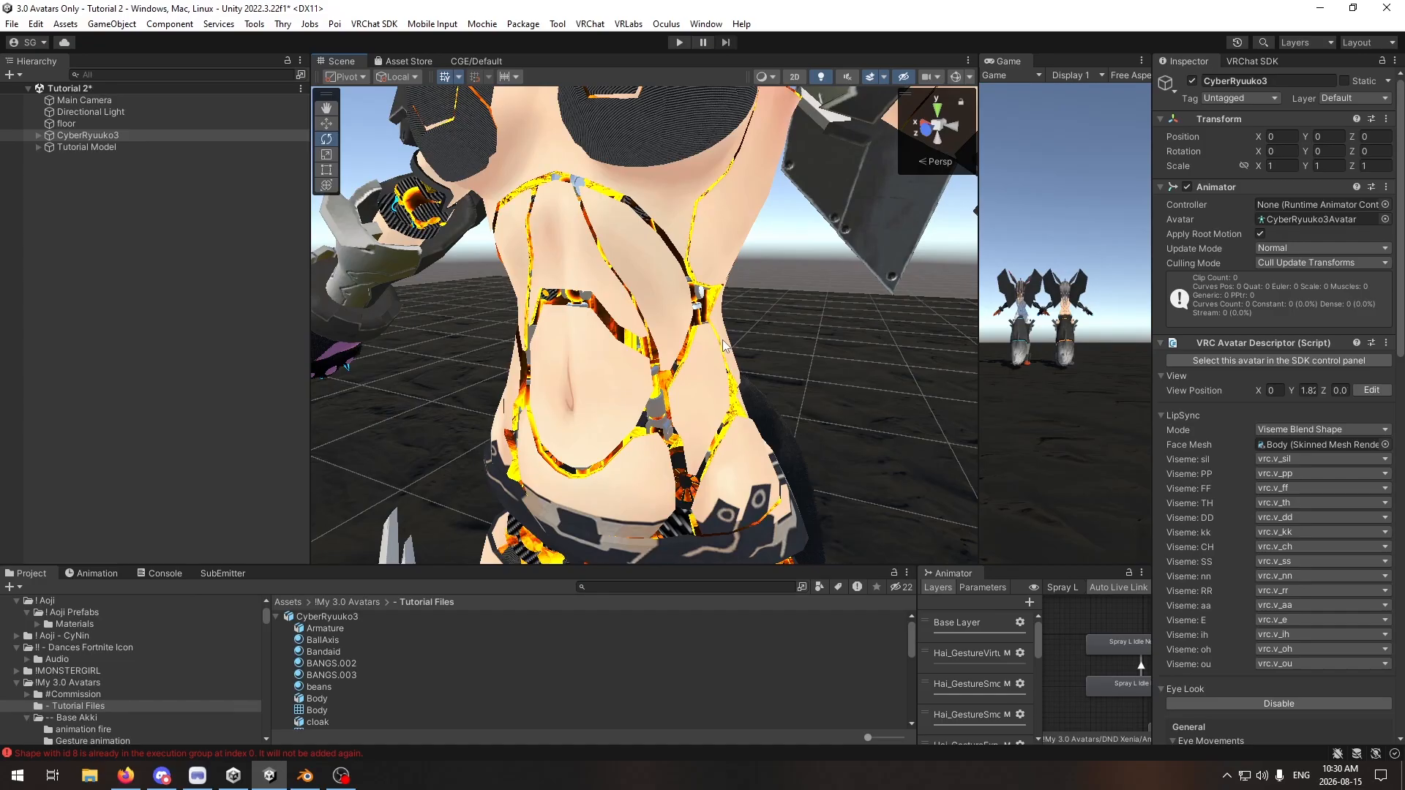
alt+drag(723, 344, 797, 310)
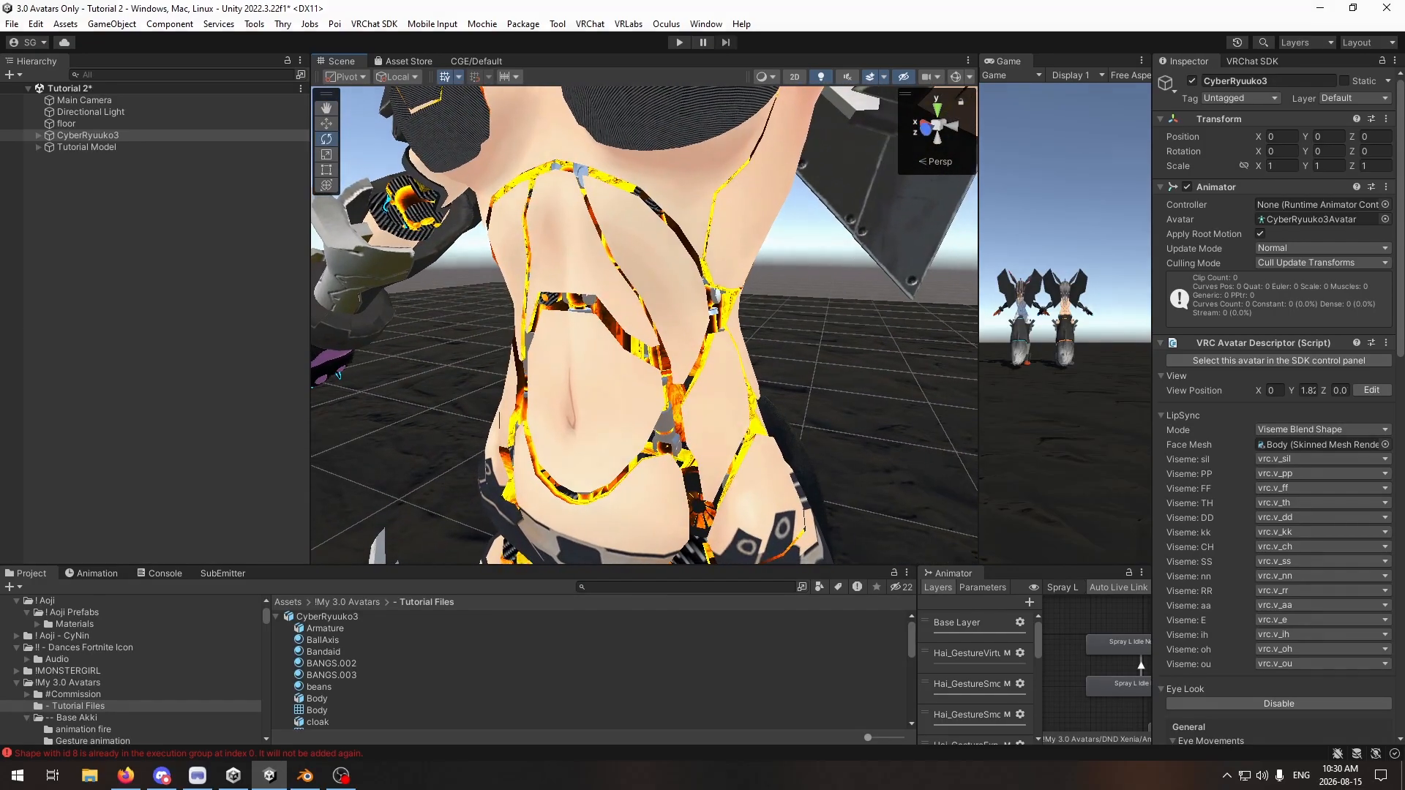